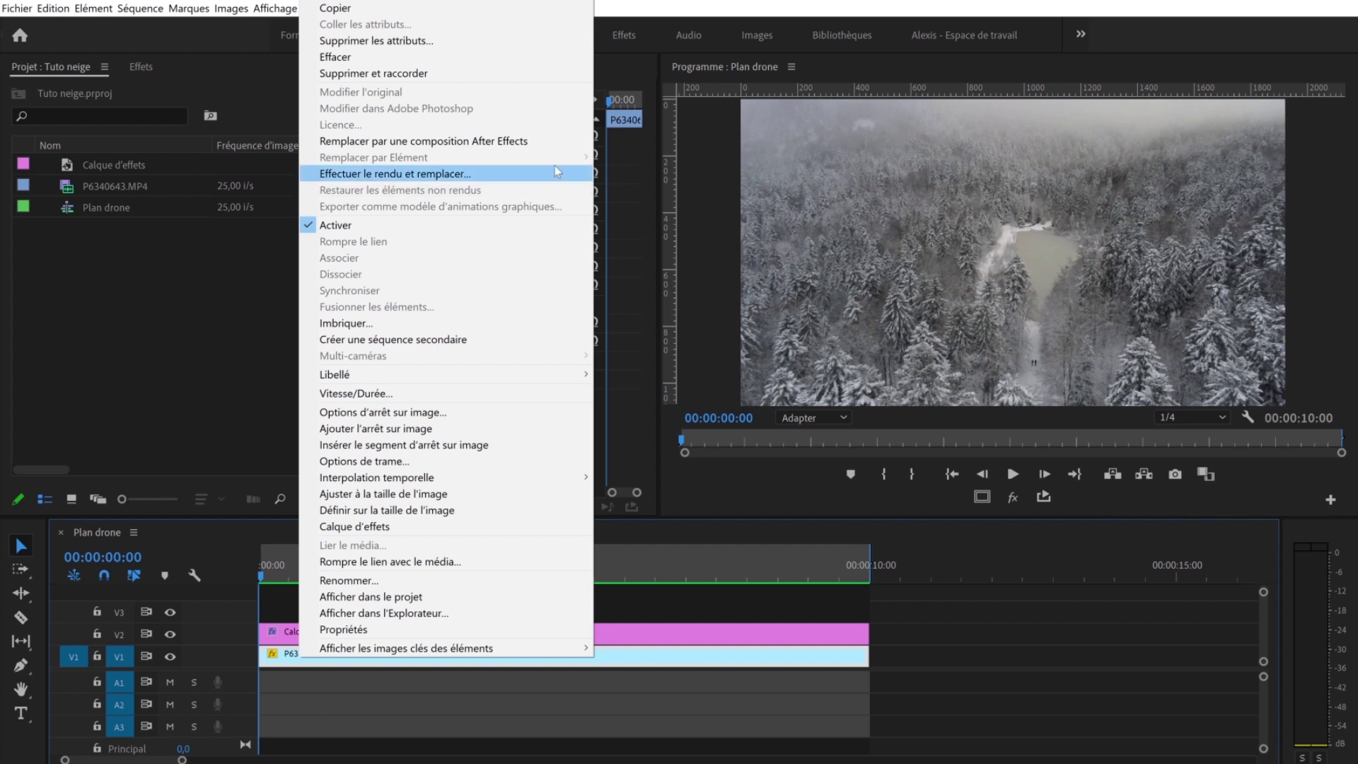
Step: Replace the drone clip with an After Effects composition and precompose the P6340643.MP4 layer, transferring all attributes into the new composition
click(514, 141)
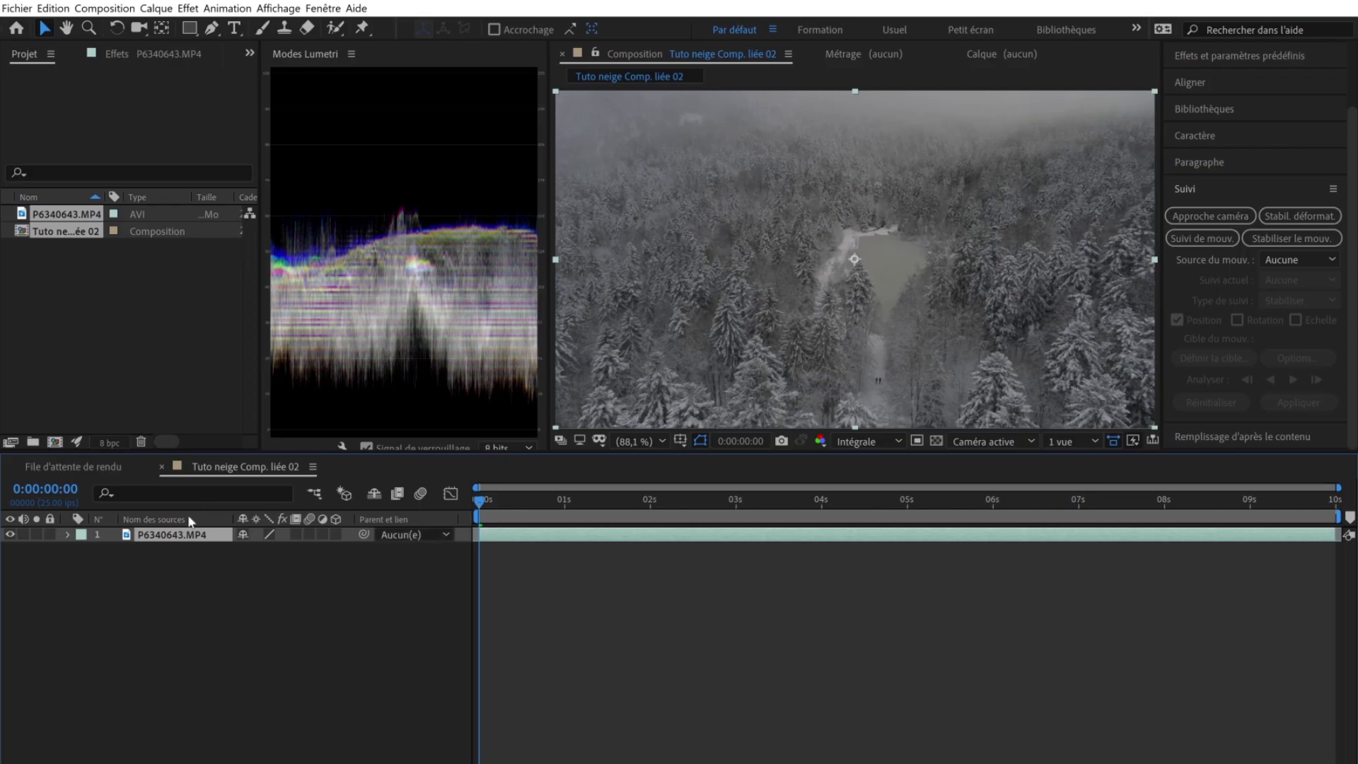
right_click(180, 537)
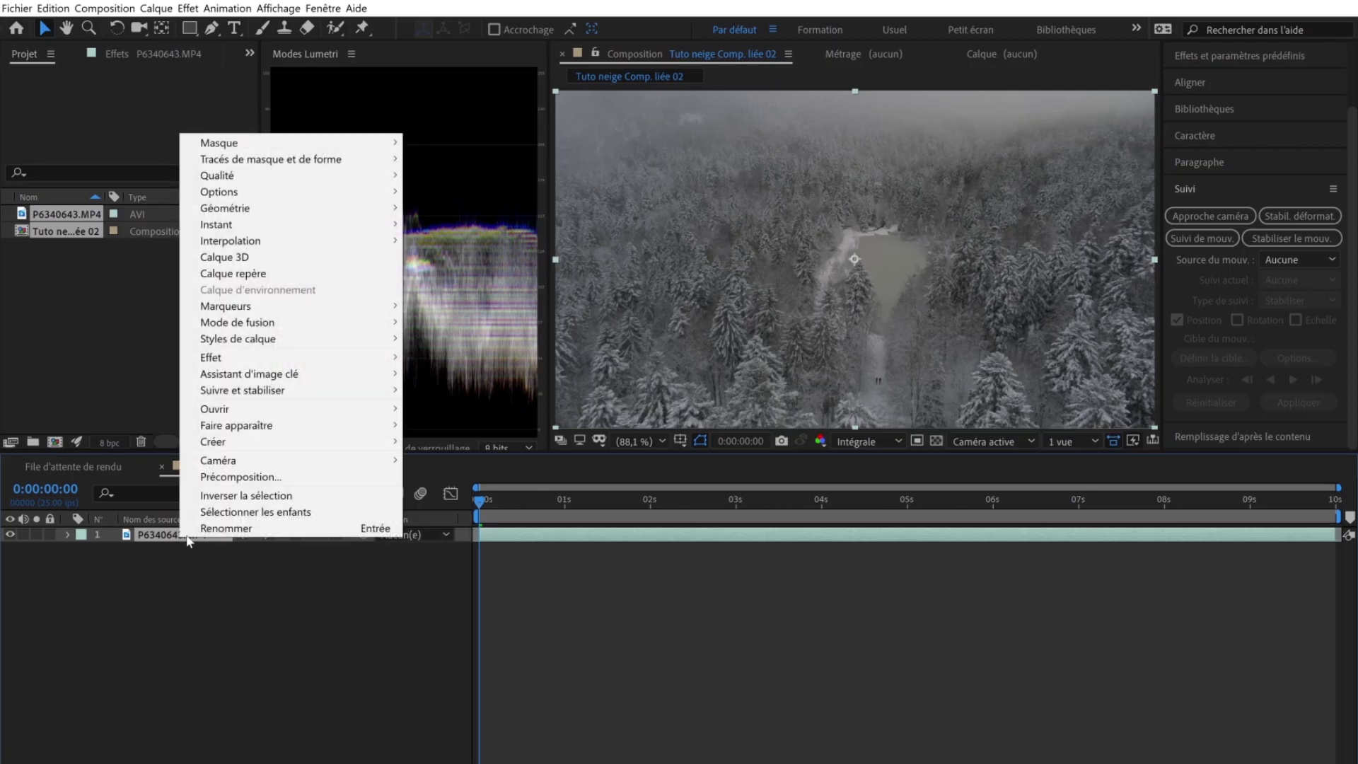
click(312, 478)
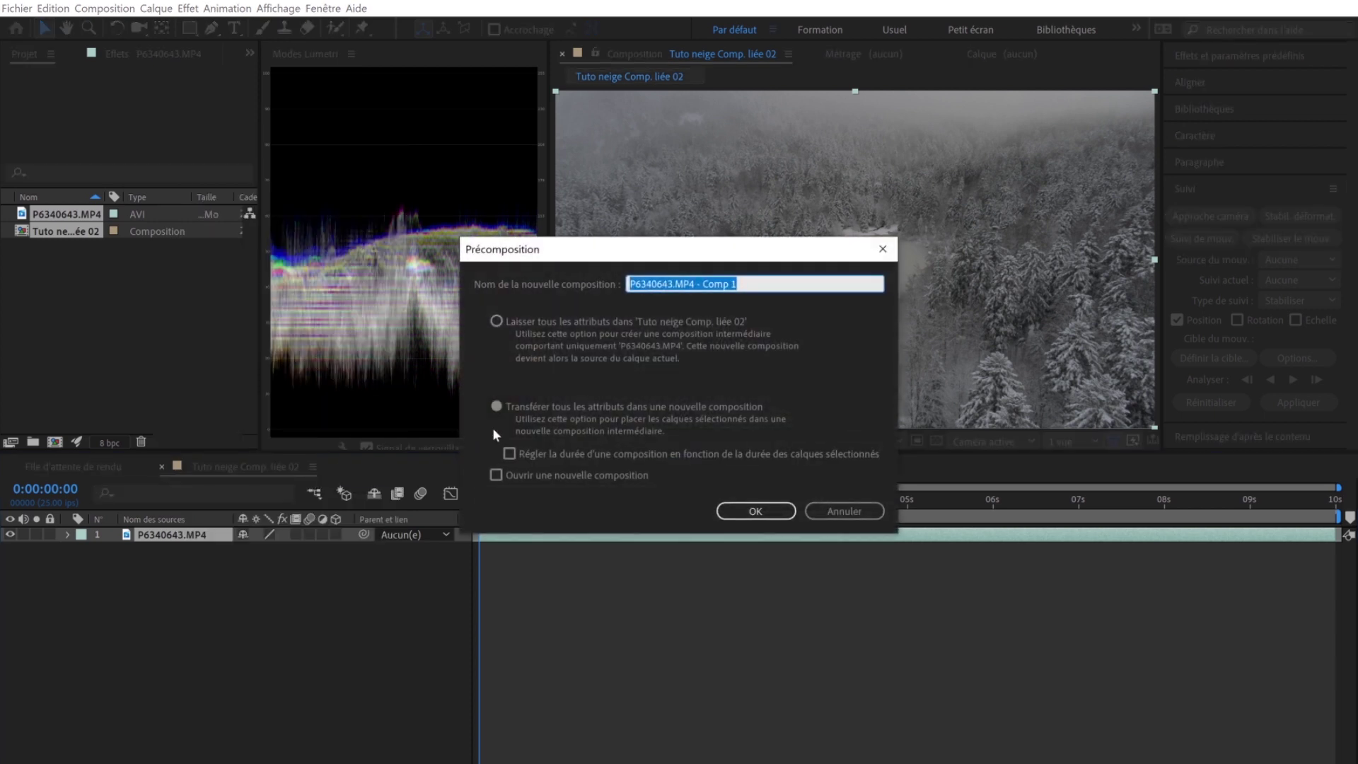
click(755, 512)
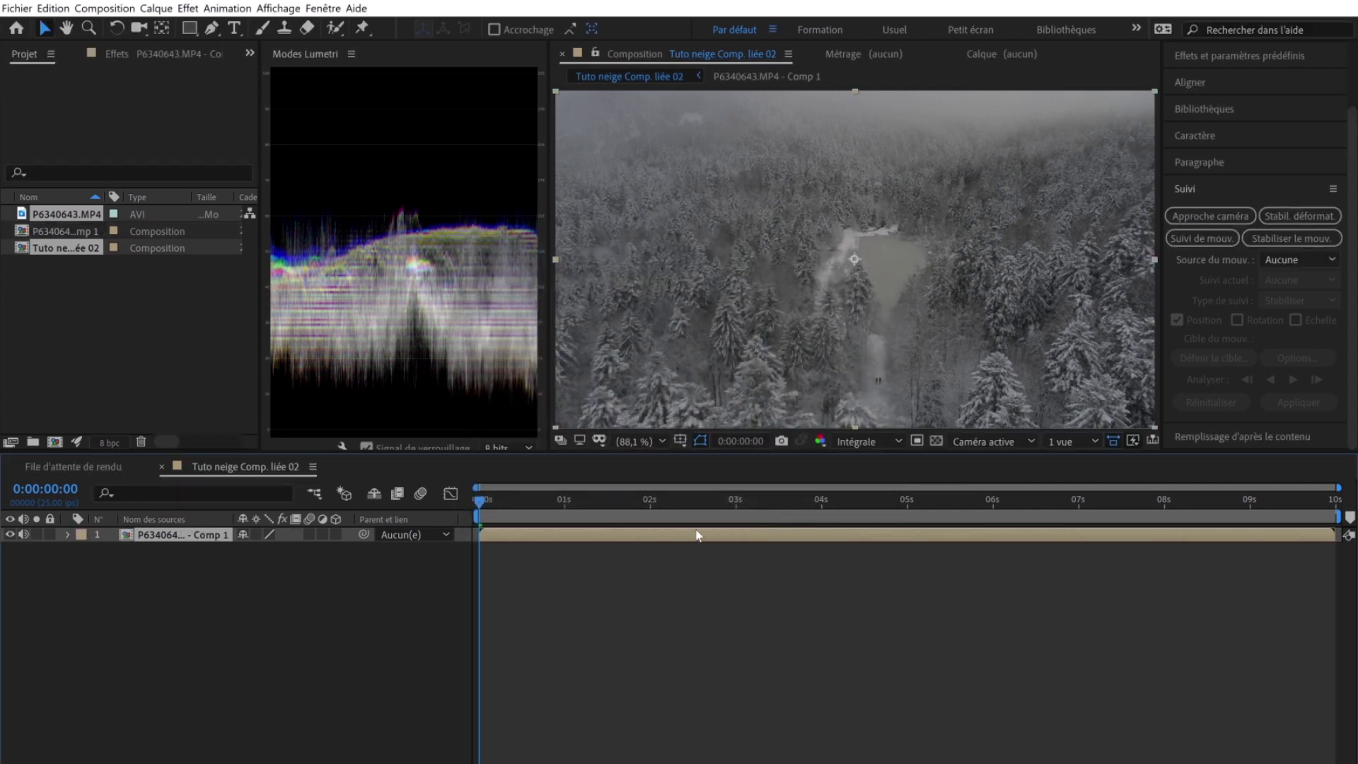
Step: Start 3D camera tracking on the precomposed drone footage layer
right_click(186, 543)
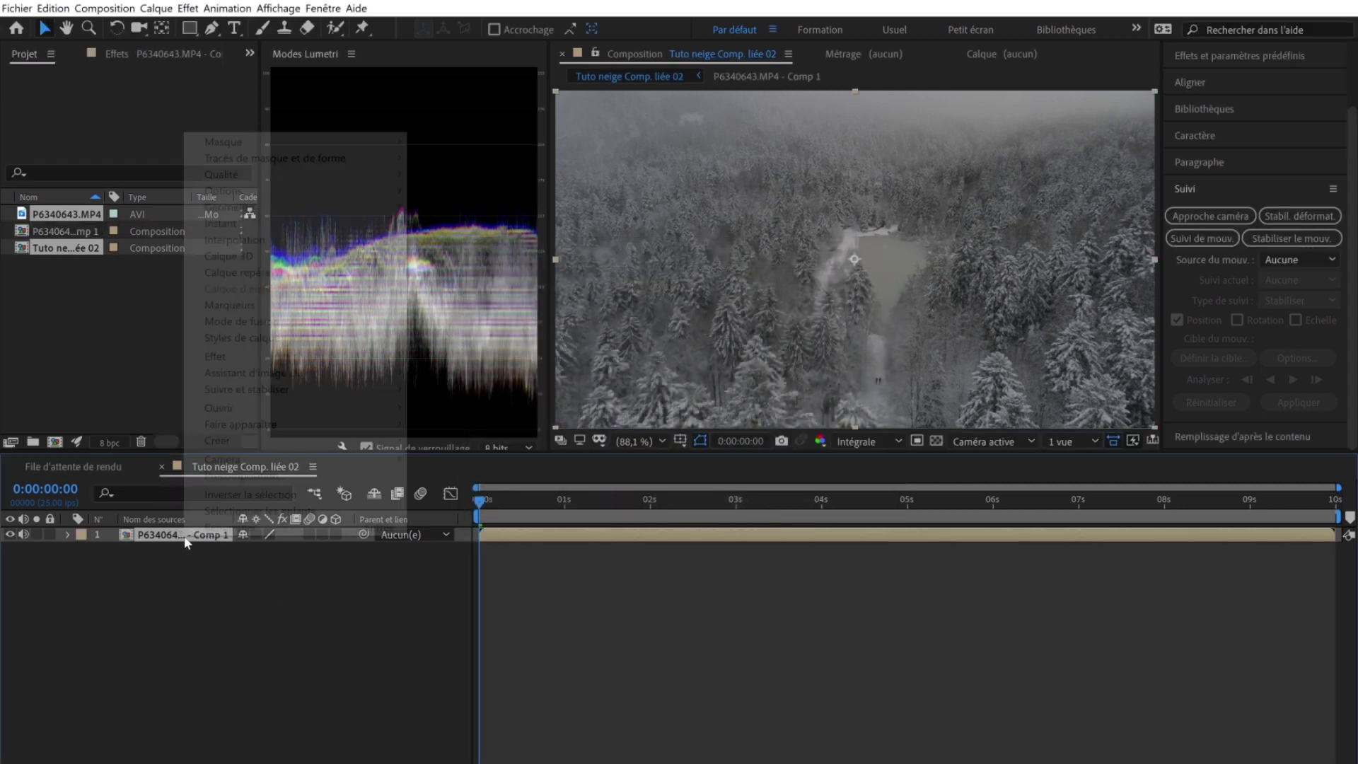
mouse_move(357, 391)
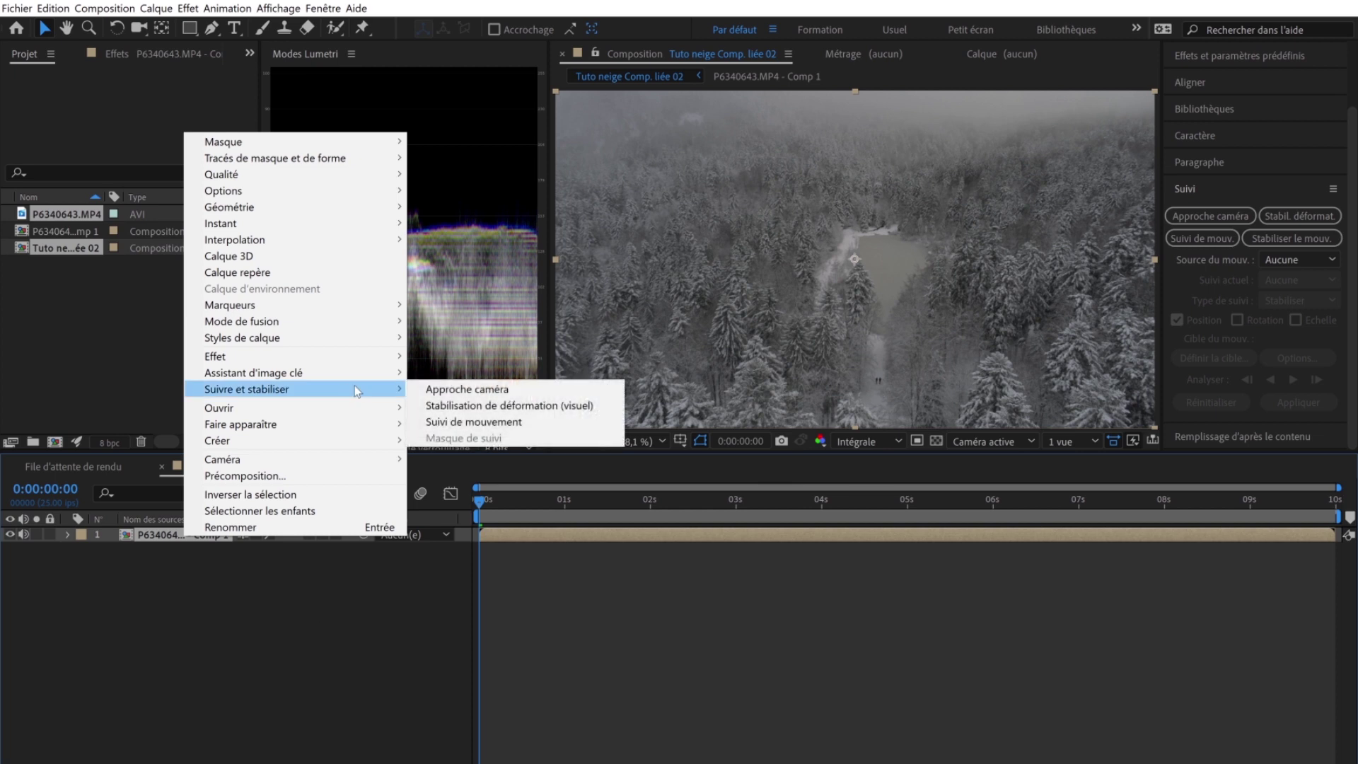
click(461, 391)
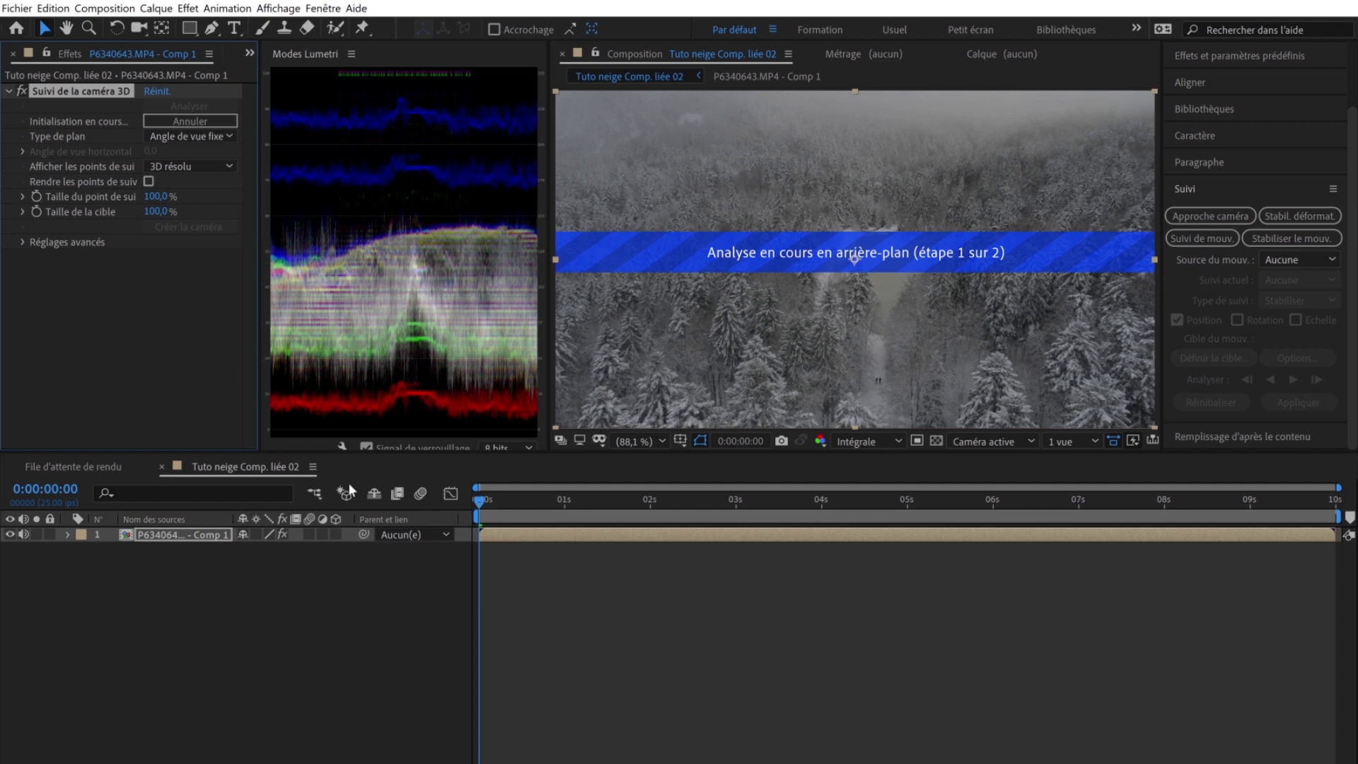
Step: Create a black 1920 x 1080 px solid layer named "Neige fond"
right_click(214, 570)
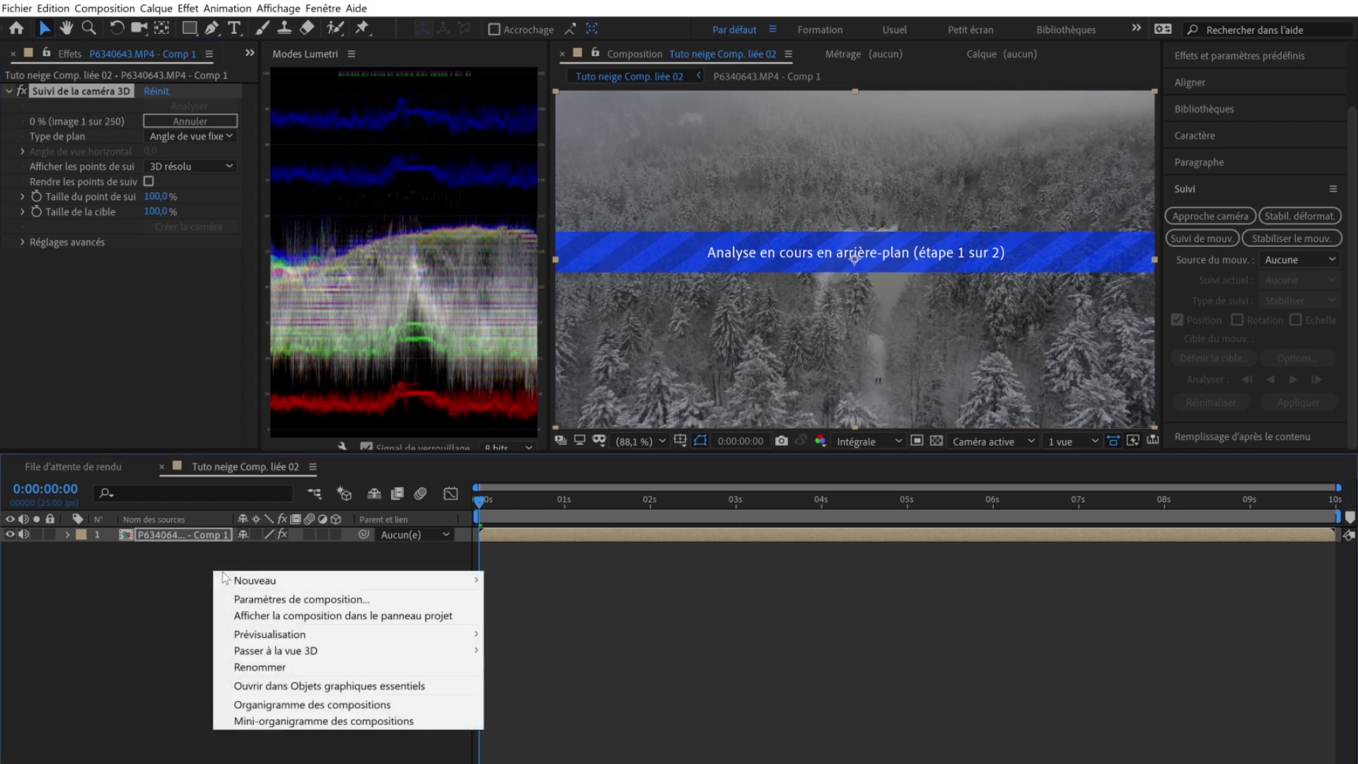
mouse_move(356, 587)
click(537, 616)
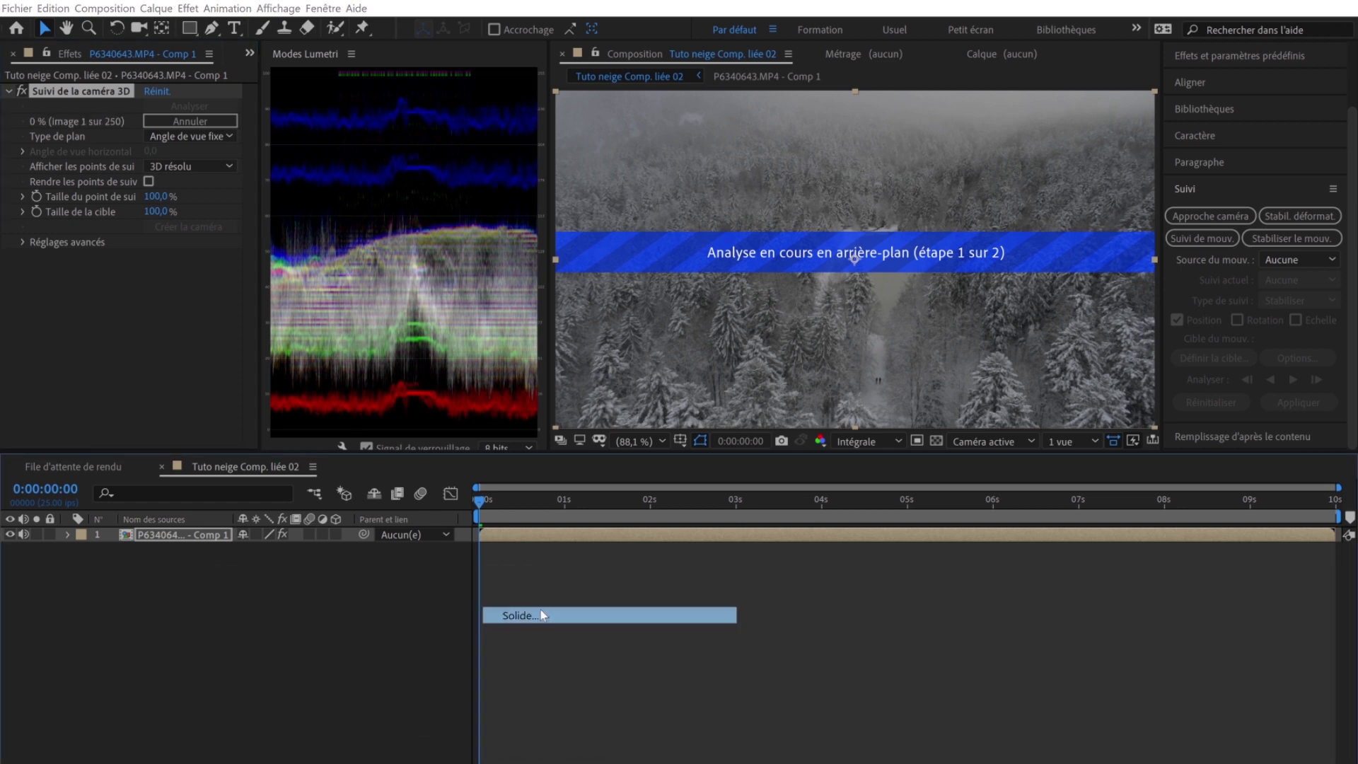
text(Neige f)
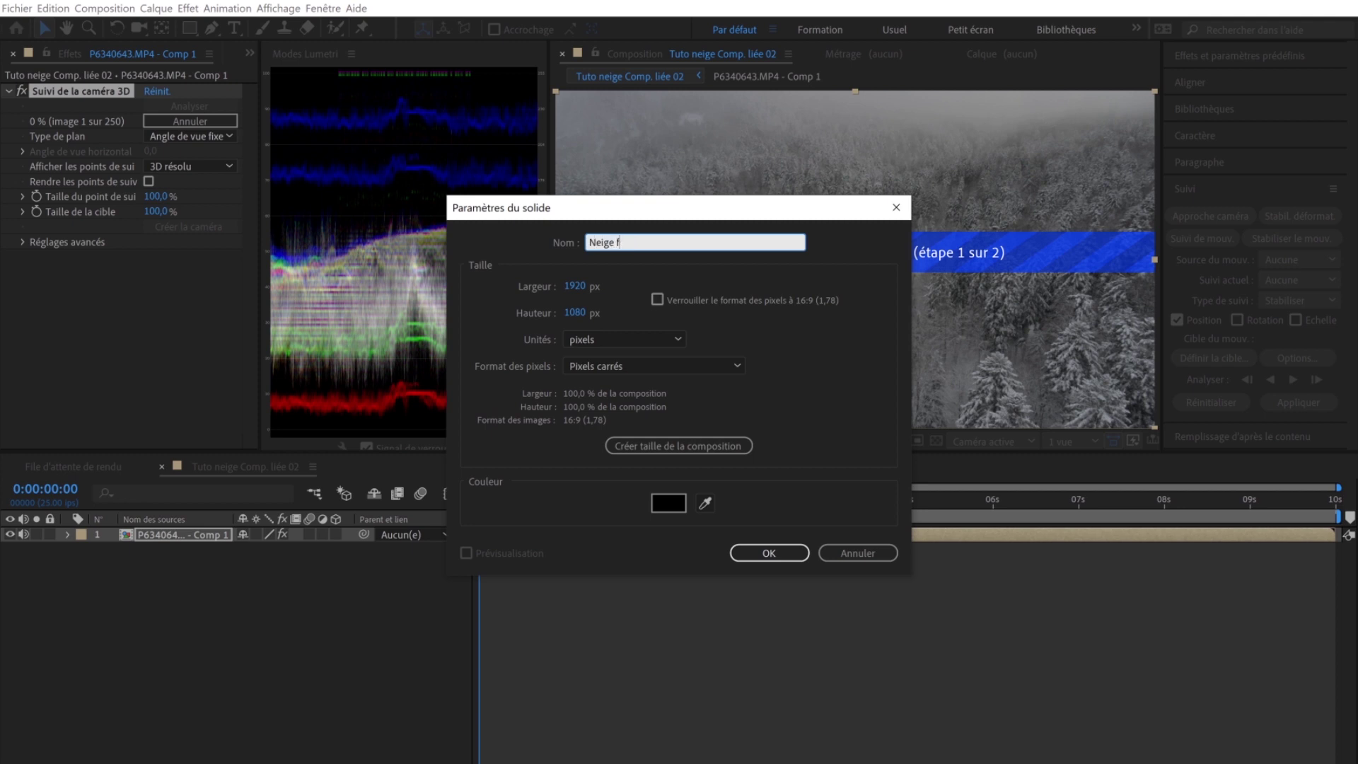
text(ond)
click(771, 550)
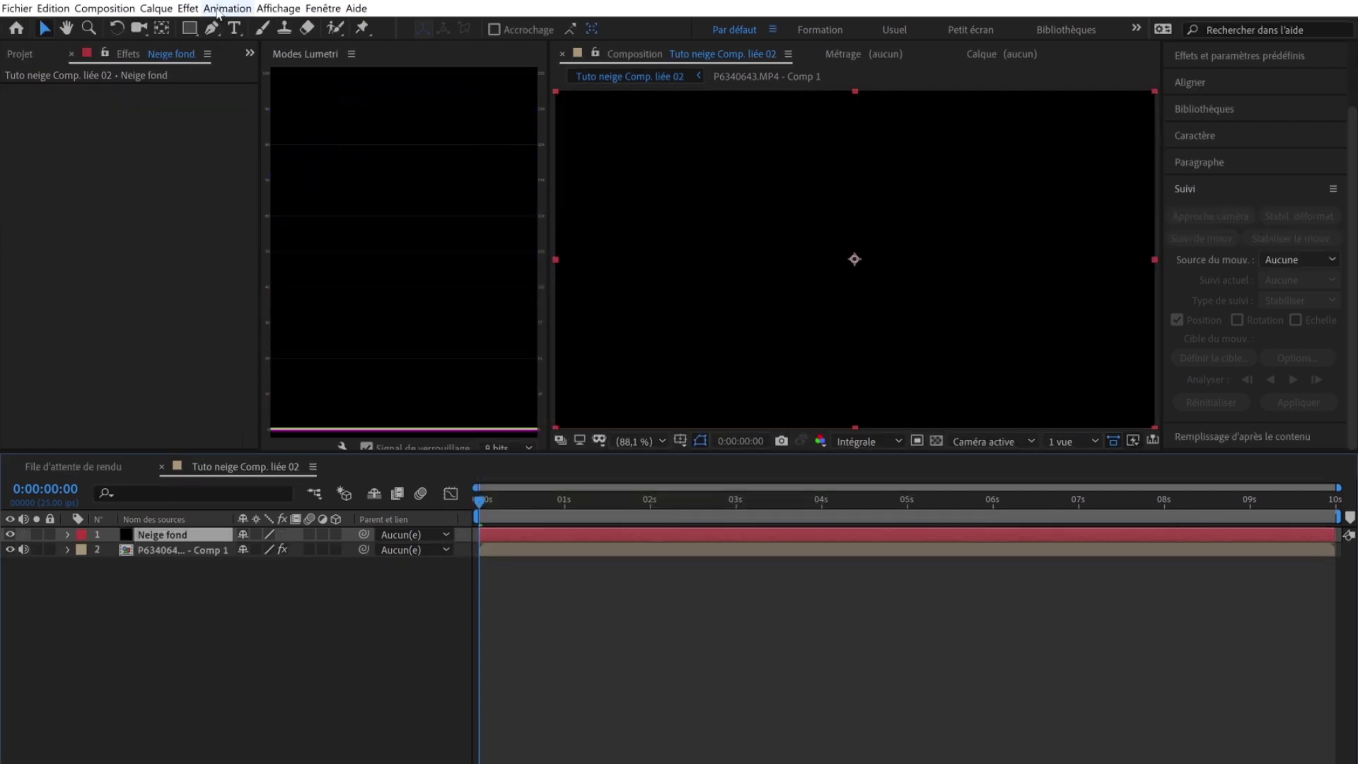
Step: Apply the CC Particle World simulation effect to the Neige fond solid
click(188, 8)
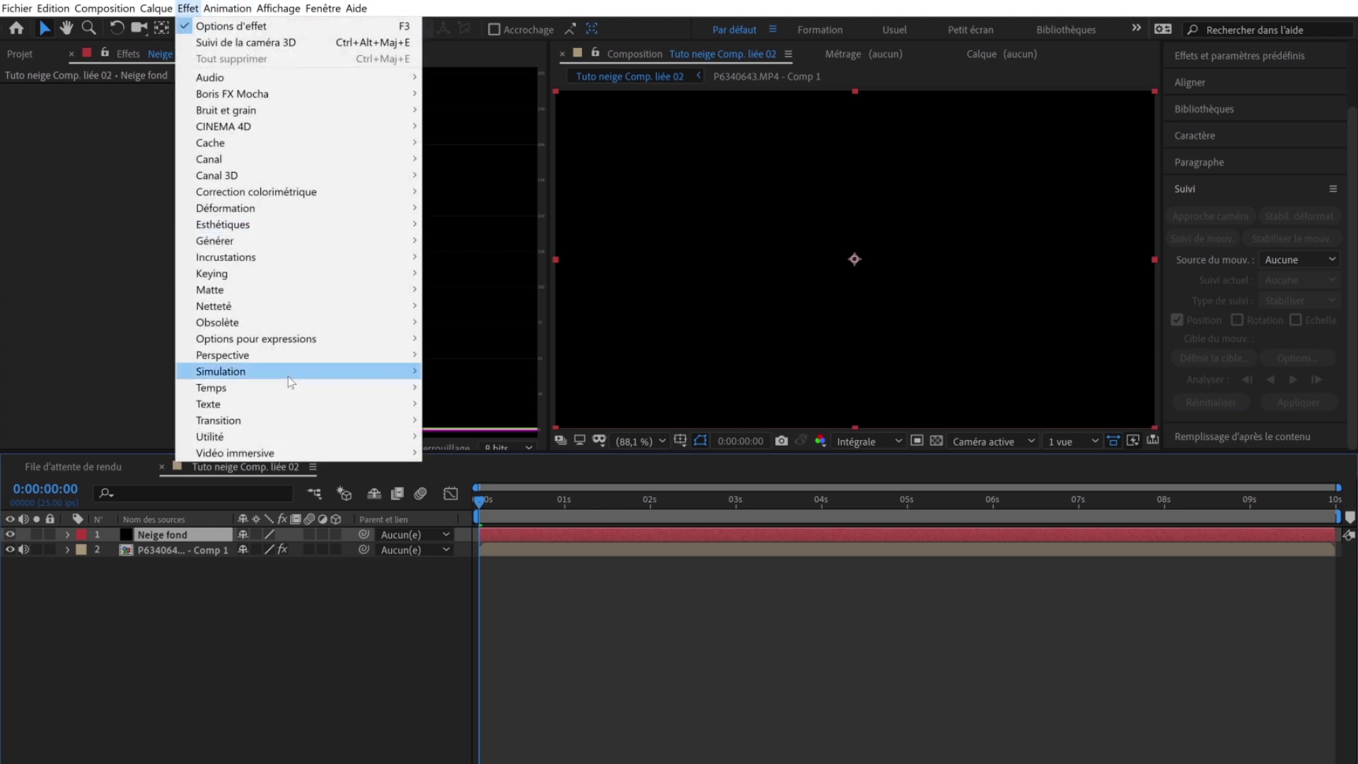
mouse_move(291, 375)
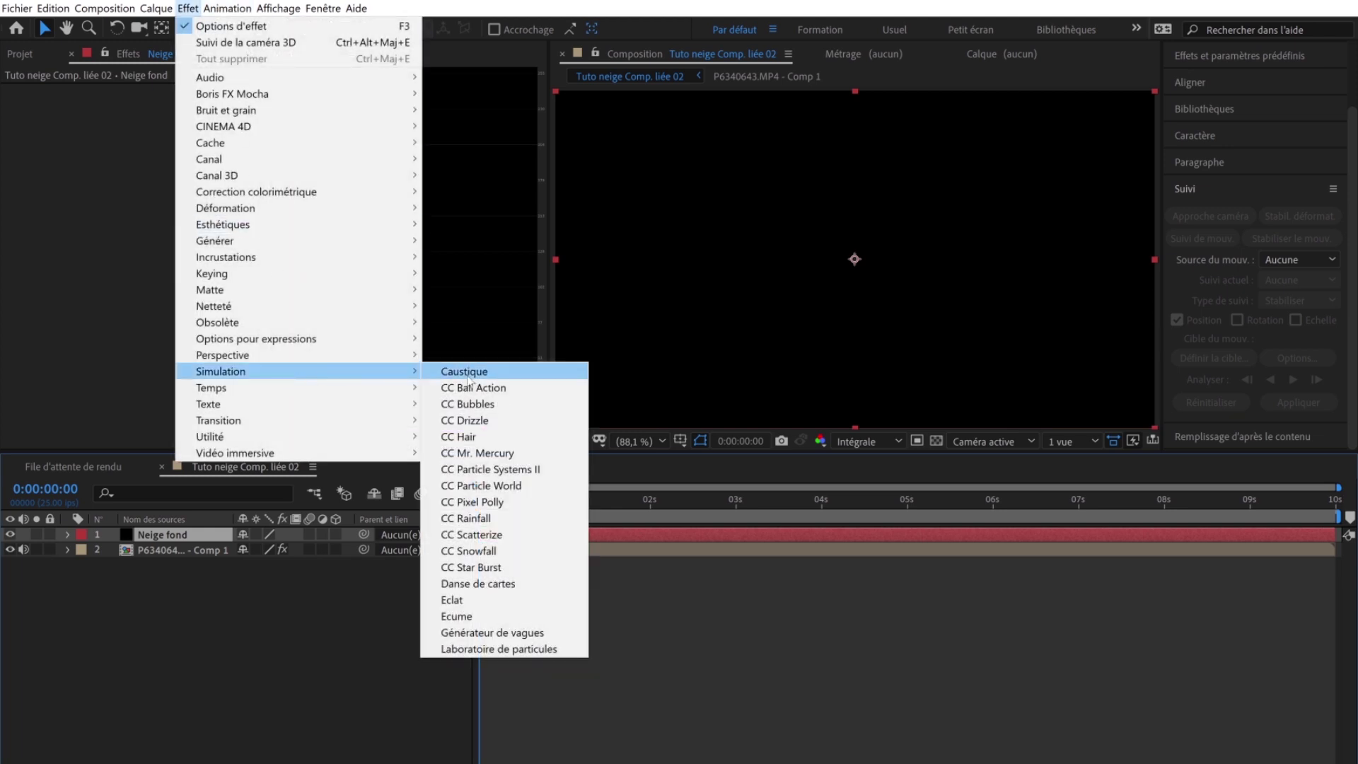
click(506, 486)
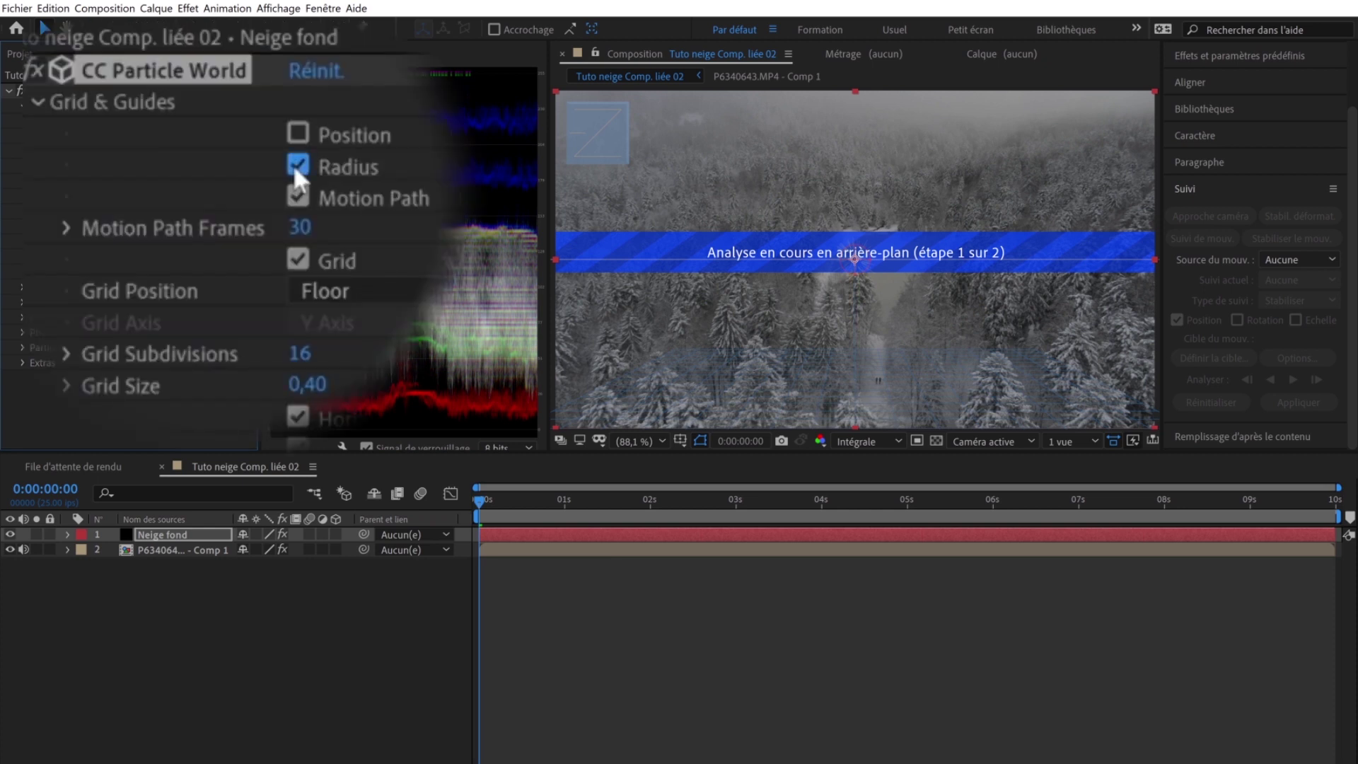
Step: Turn off the effect's Radius, Motion Path, Grid, Horizon and Axis Box guides
click(299, 194)
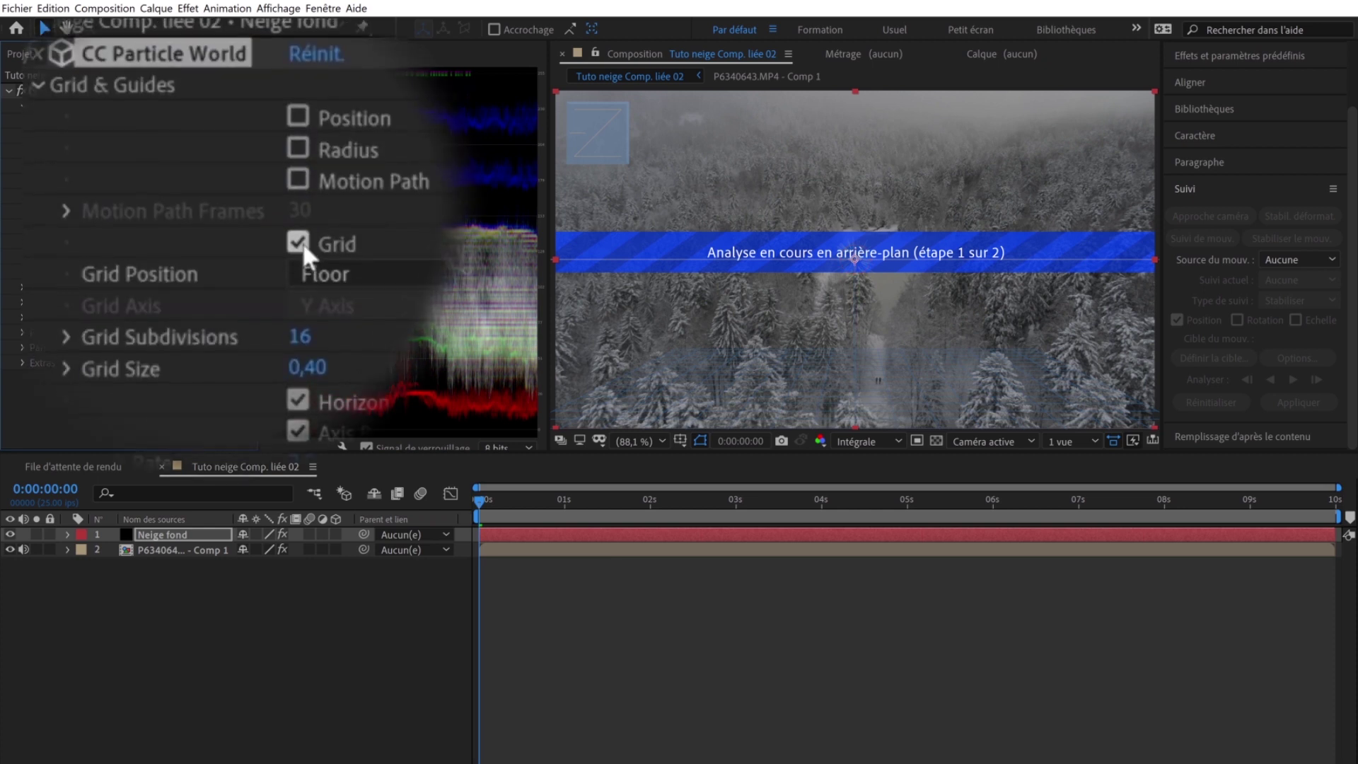
click(299, 171)
click(304, 293)
click(303, 327)
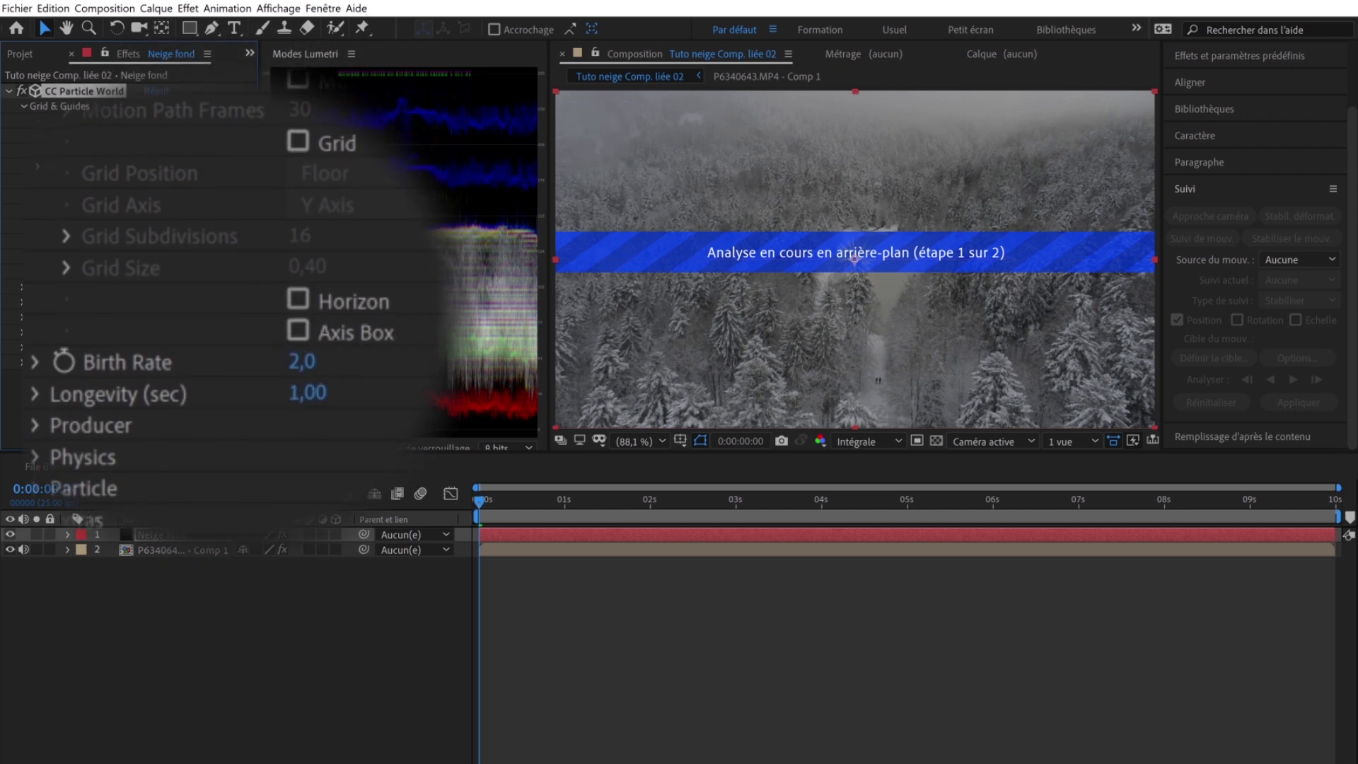
Step: Hide the drone footage layer and set the particle Birth Rate to 14
click(10, 549)
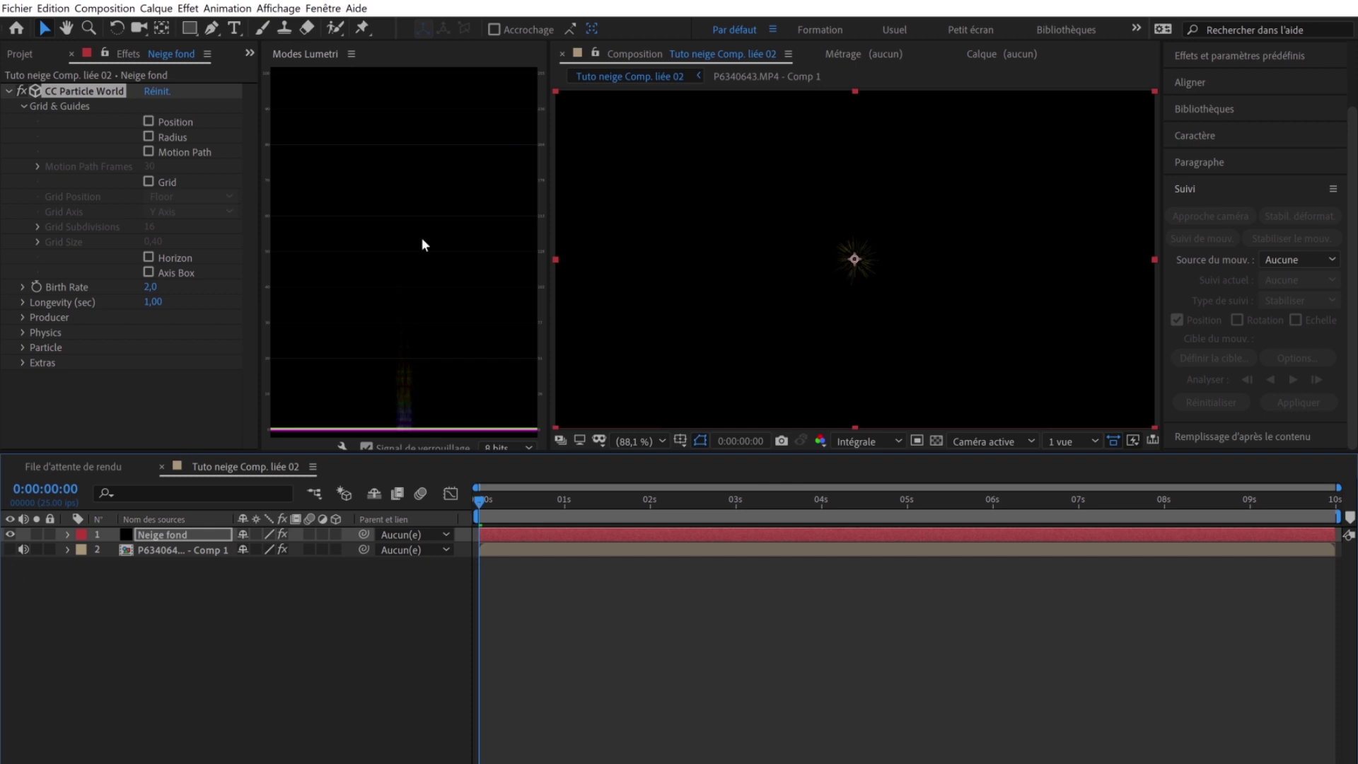
click(150, 287)
text(14)
key(Return)
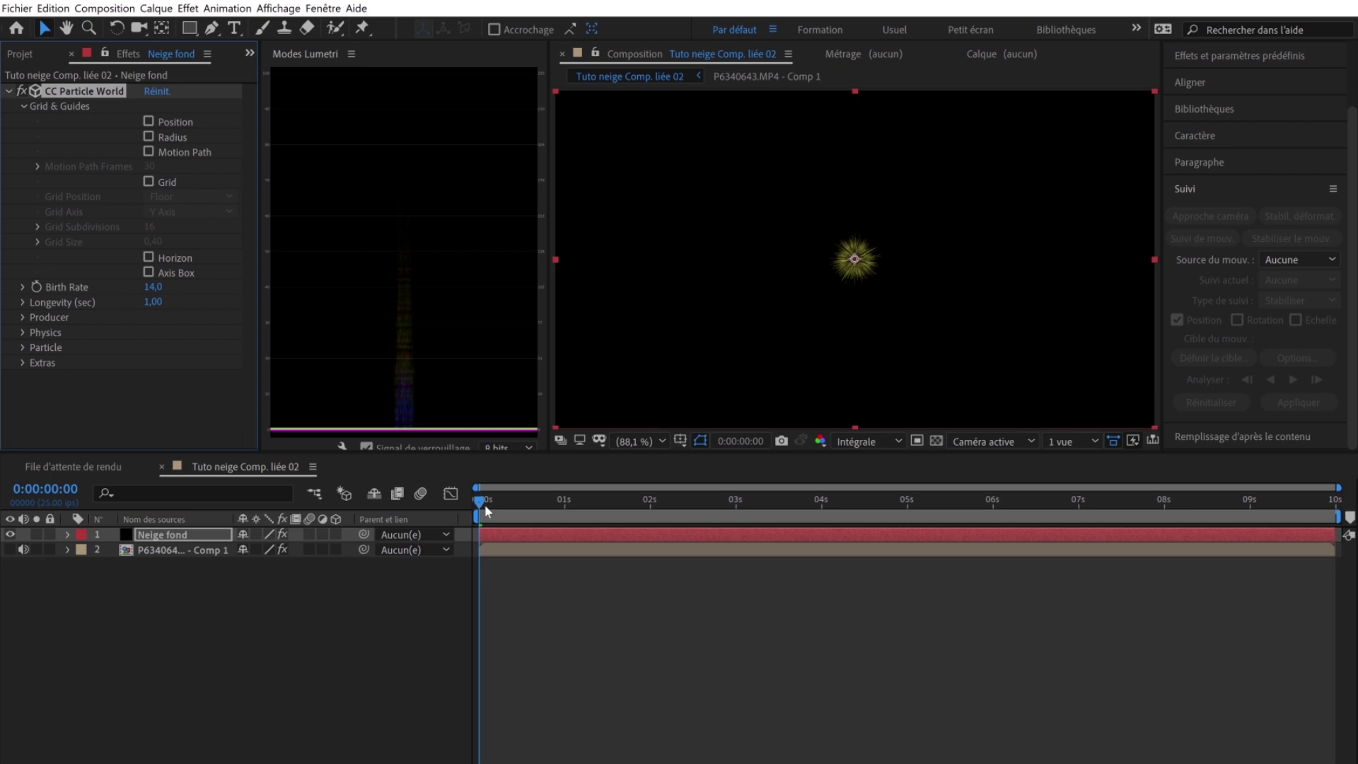
Step: Preview the particles and shift the Neige fond layer about 22 frames earlier so the emission is fully developed at the first frame
key(space)
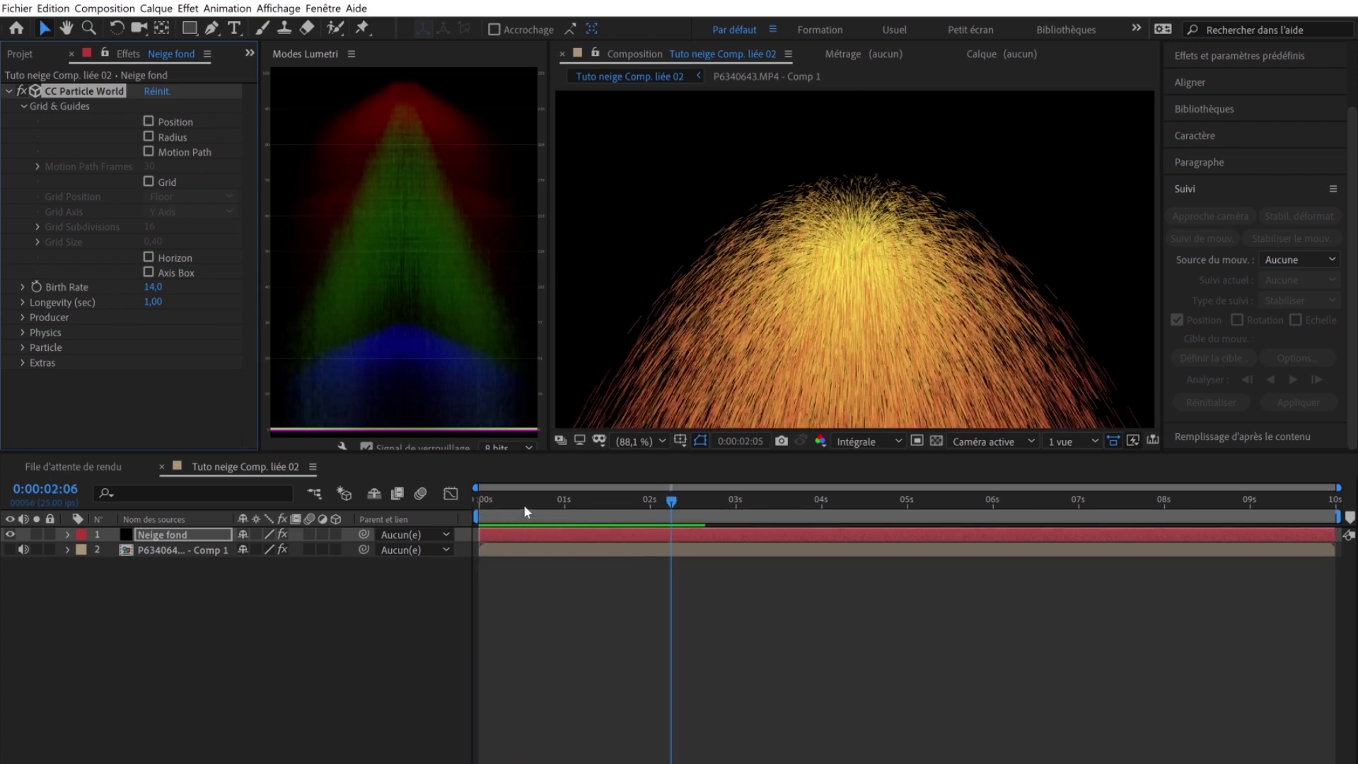
click(499, 499)
drag(473, 503, 556, 506)
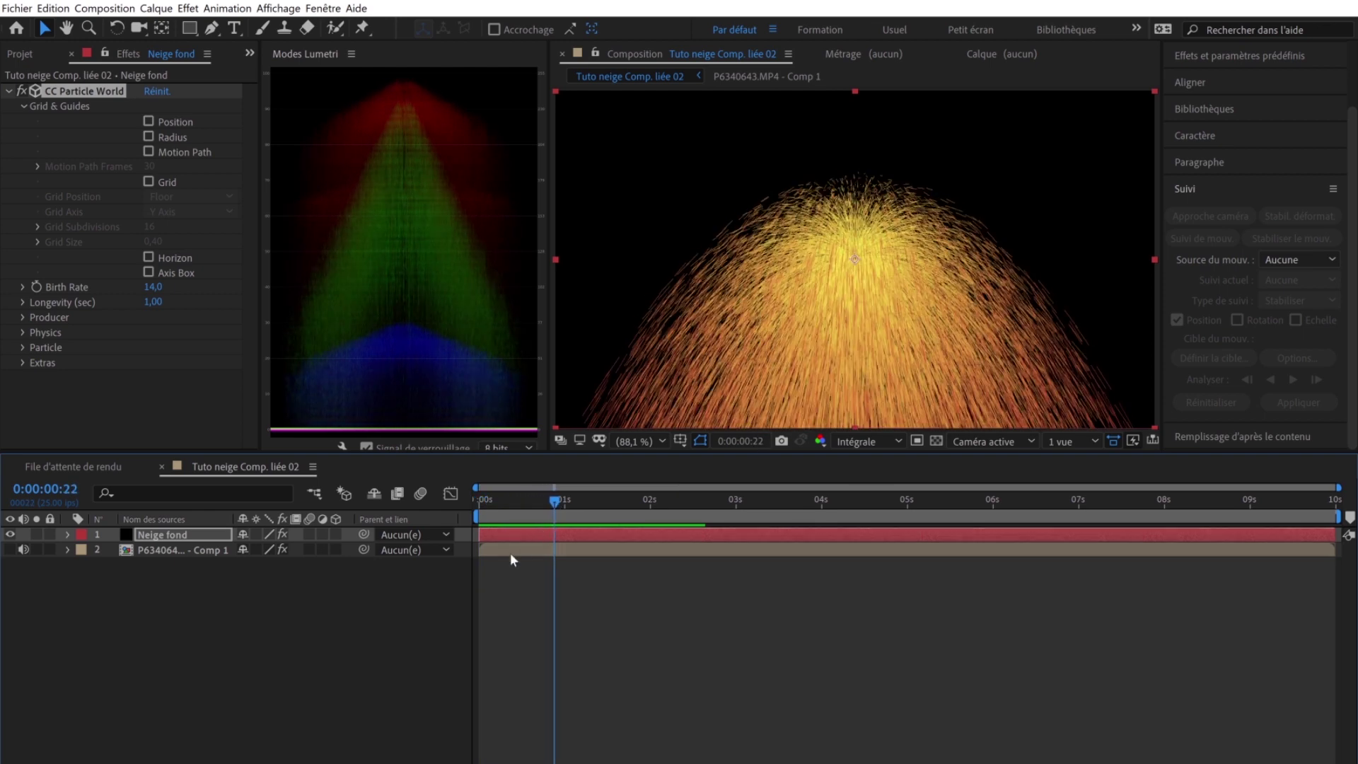
drag(479, 534, 520, 533)
key(Home)
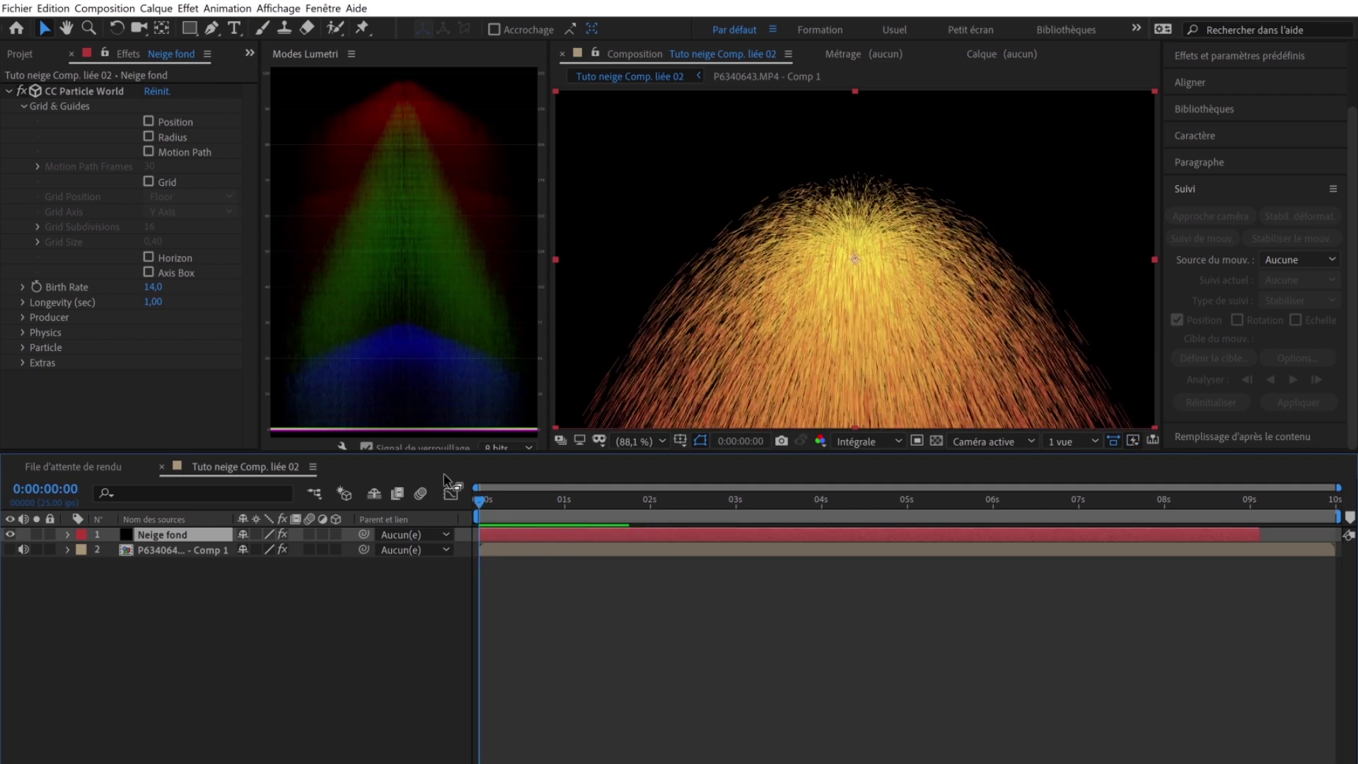
Step: Raise the particle Producer by setting its Position Y to -0.50
click(22, 317)
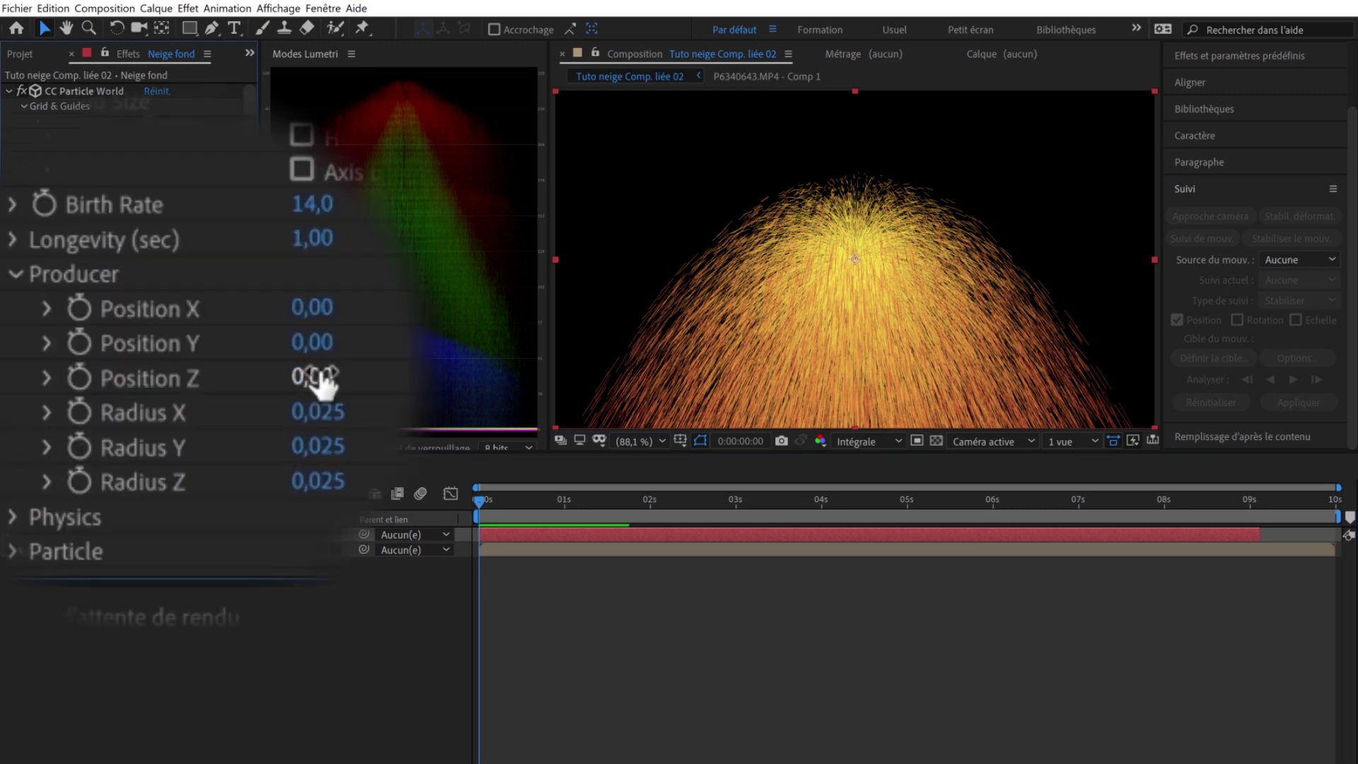
drag(156, 349, 151, 349)
mouse_move(308, 349)
mouse_down()
mouse_move(286, 353)
mouse_move(297, 361)
mouse_up()
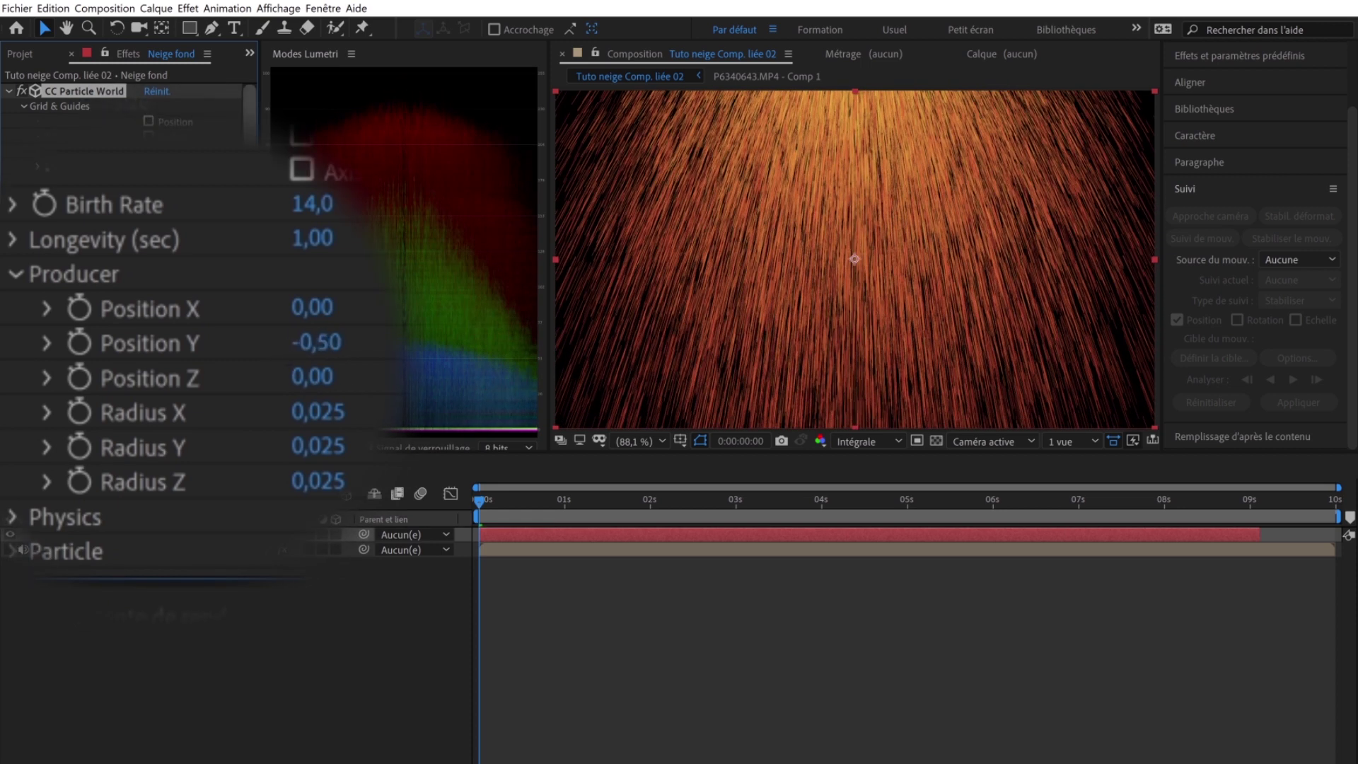
Step: Widen the particle Producer by setting its Radius X to 0.6
drag(317, 412, 354, 410)
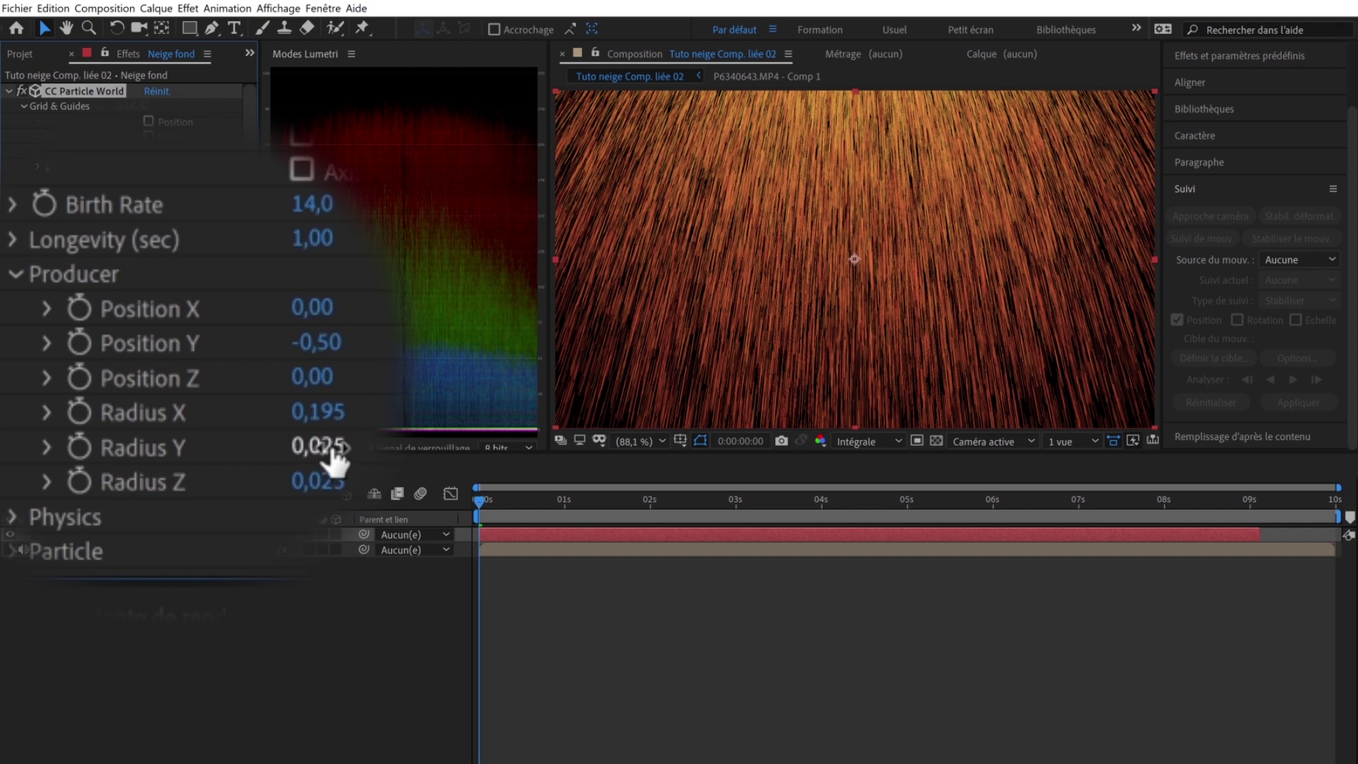
click(320, 411)
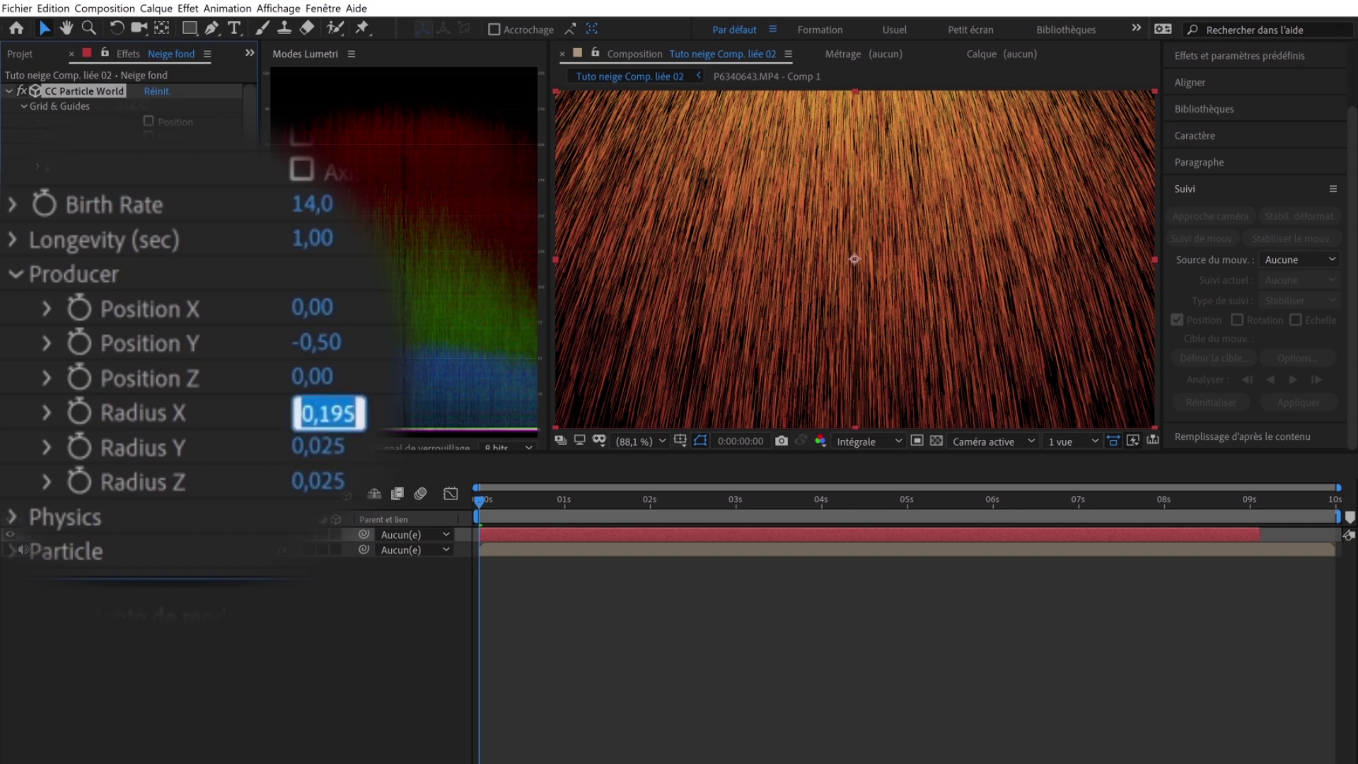
text(0,6)
key(Return)
Step: Set the Producer's Radius Y to 2 and its Radius Z to 0.030
drag(319, 447, 427, 447)
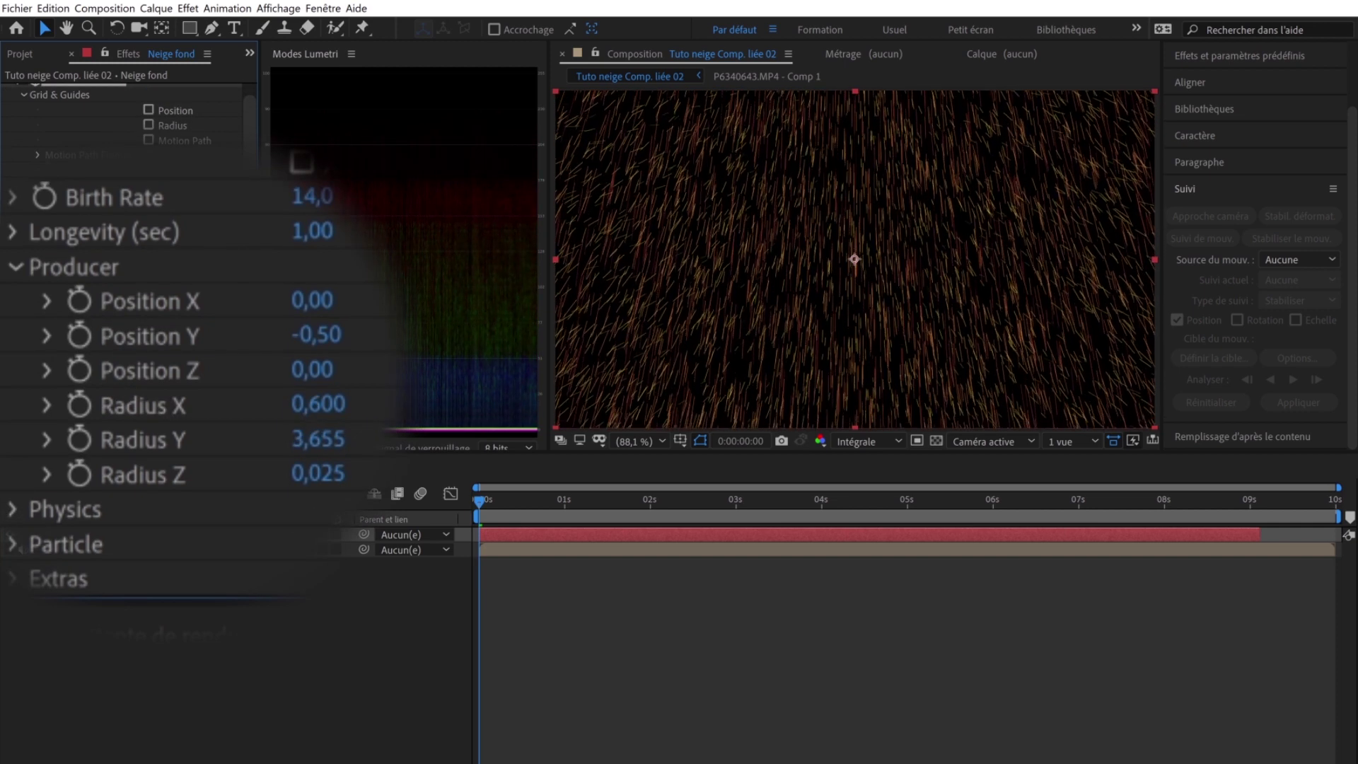
click(320, 444)
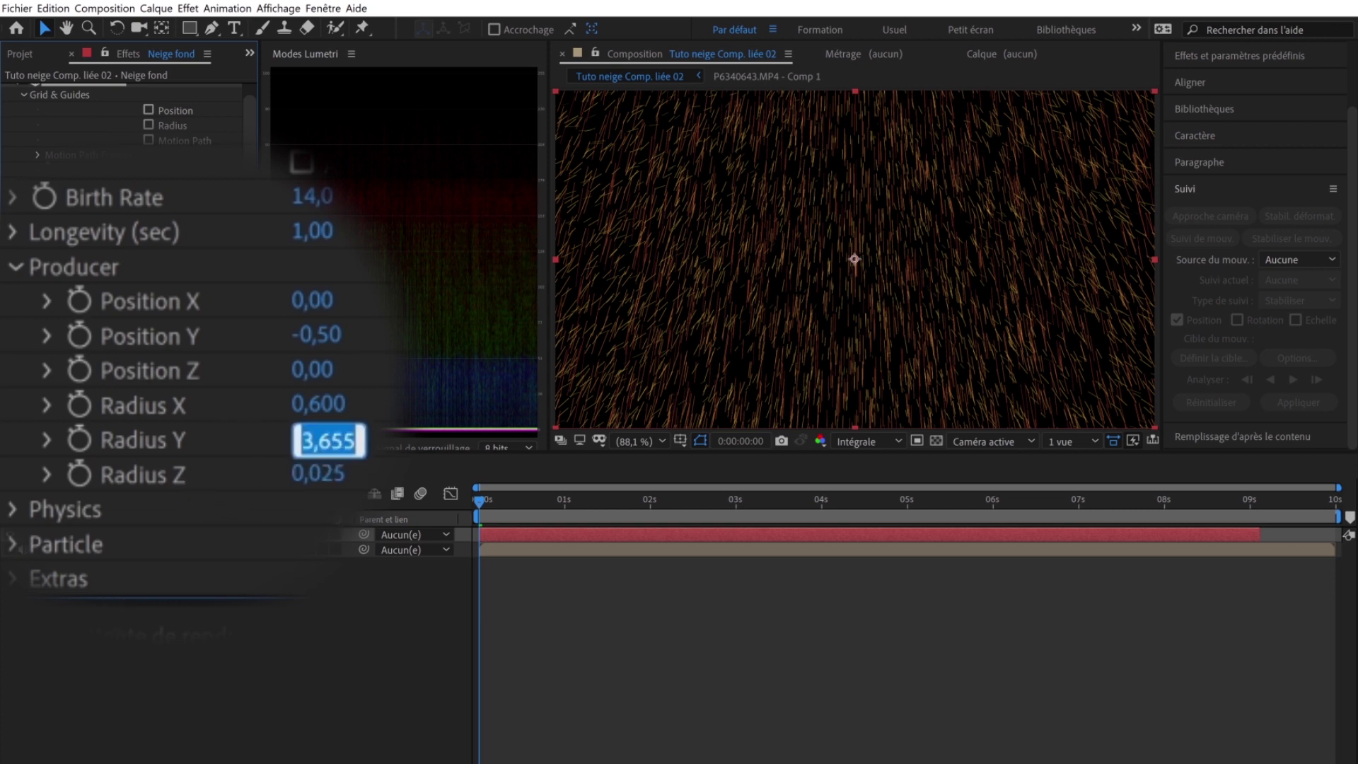
text(2)
key(Return)
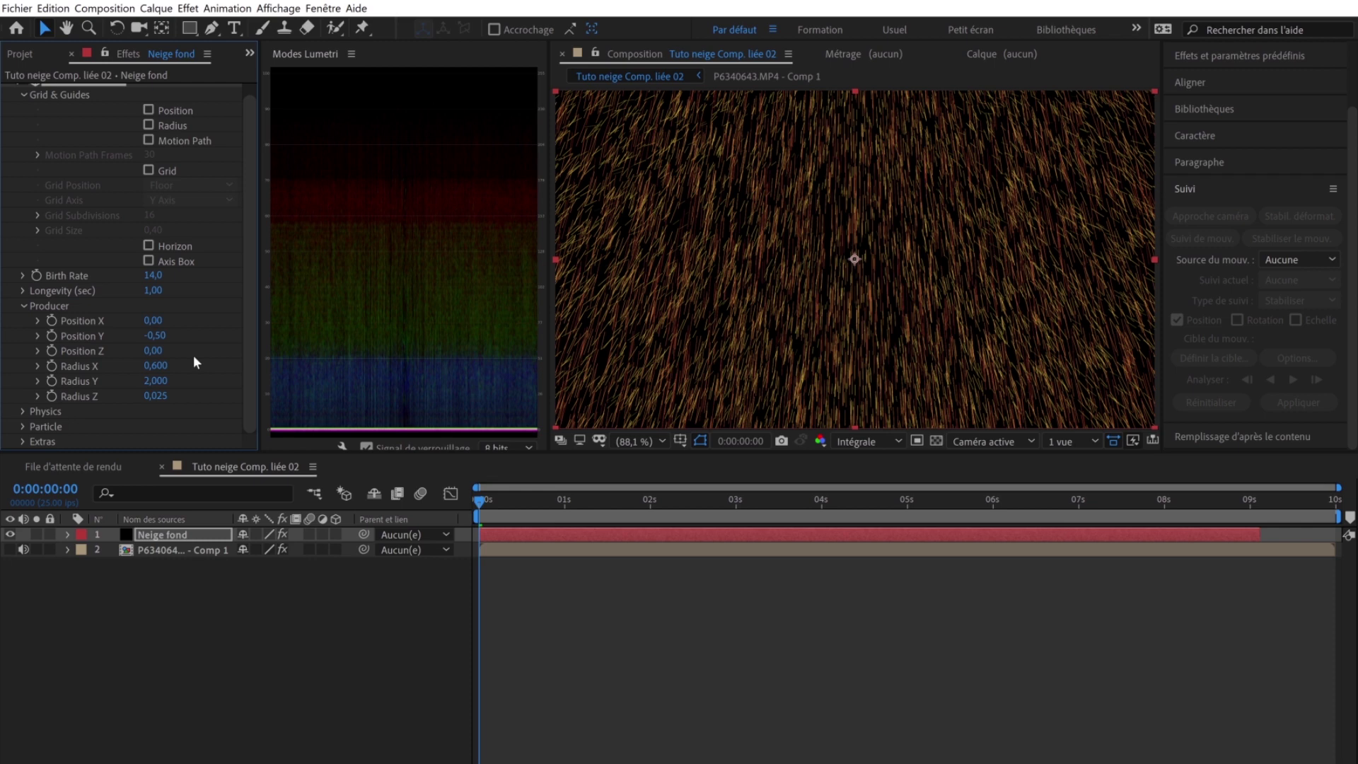
mouse_move(156, 395)
mouse_down()
mouse_move(340, 395)
mouse_move(422, 375)
mouse_move(339, 472)
mouse_move(347, 396)
mouse_move(468, 370)
mouse_move(167, 412)
mouse_up()
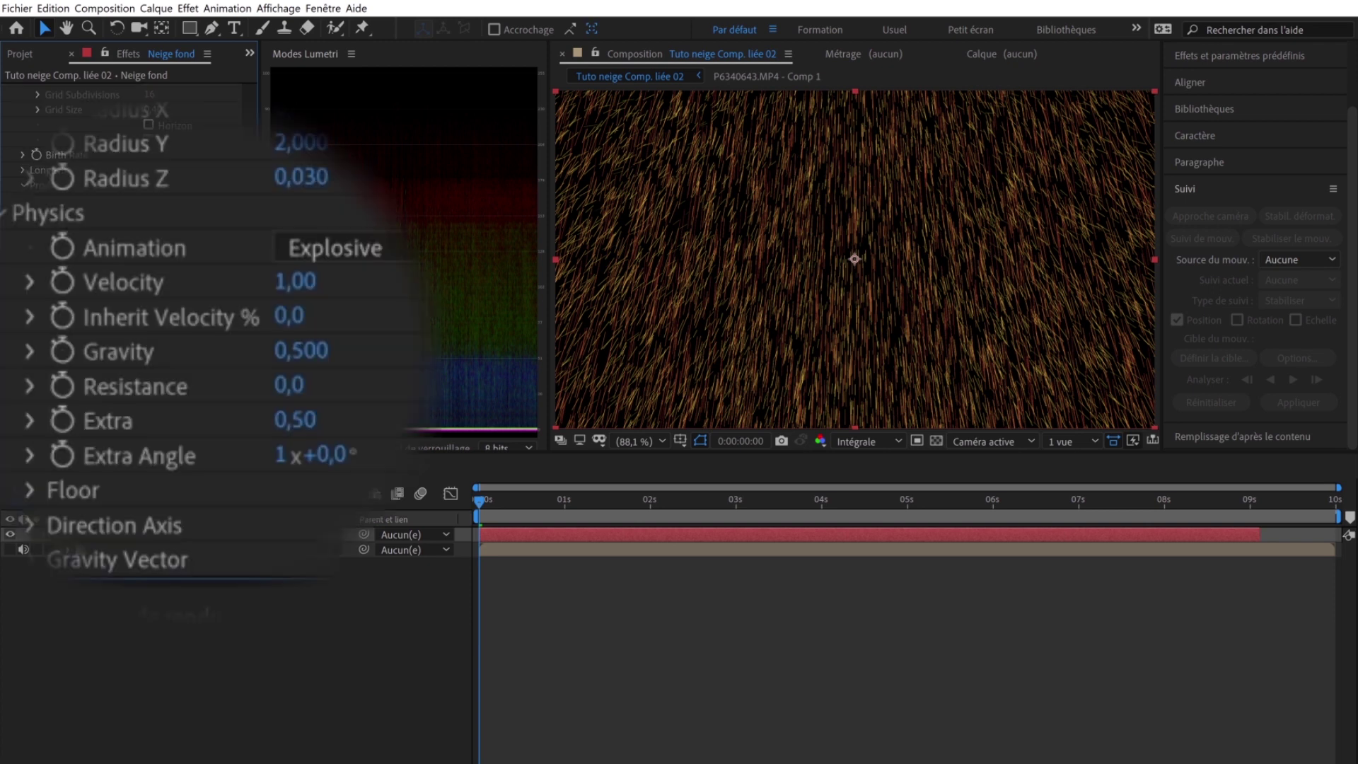
Step: Choose a different Physics animation mode for the particles and set the Particle Type to Faded Sphere
click(418, 235)
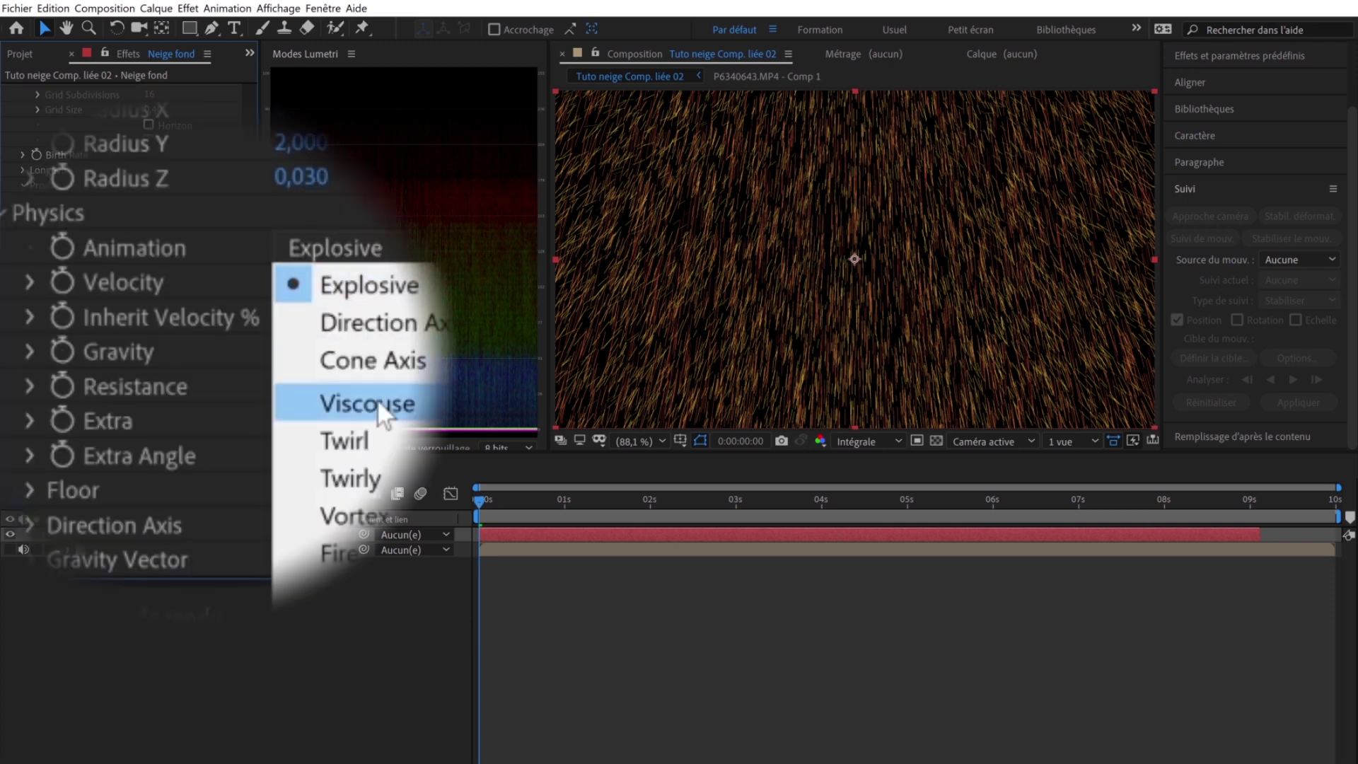
click(397, 363)
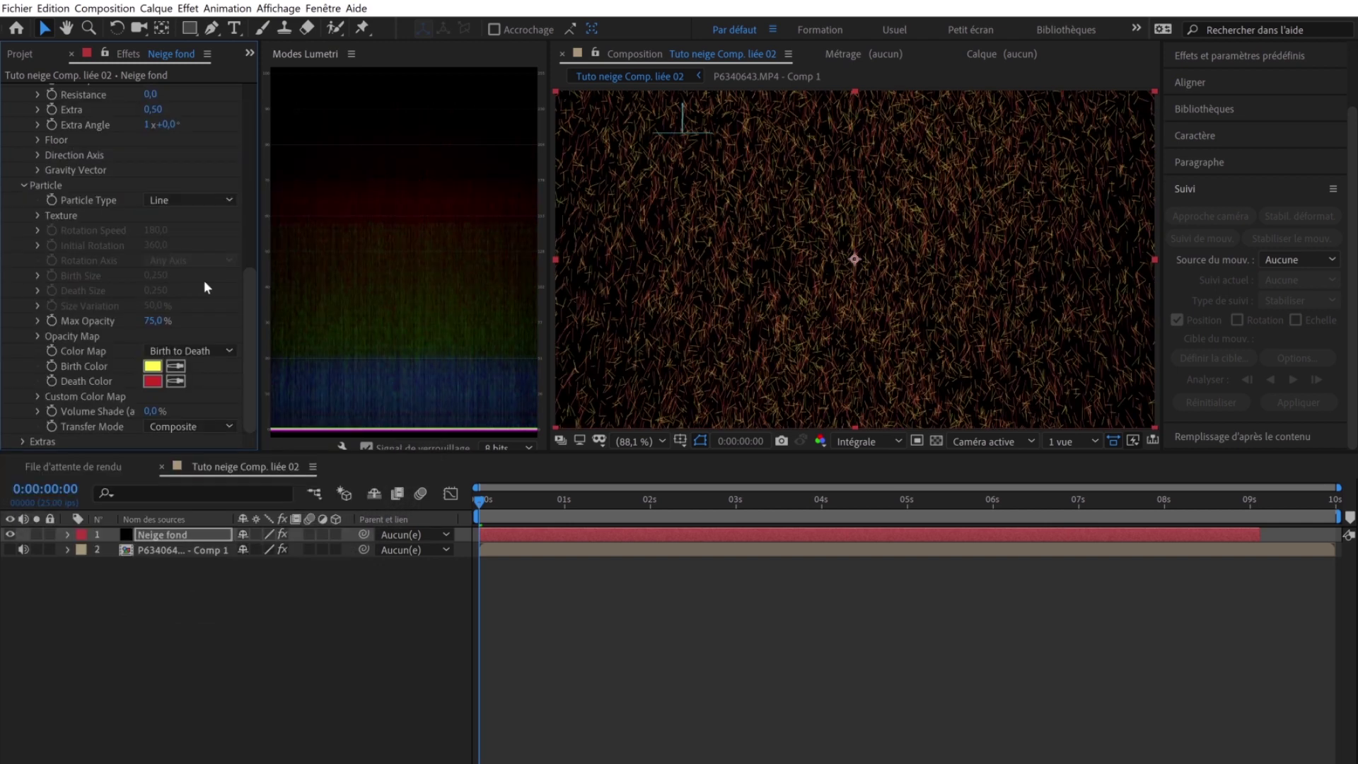
click(222, 201)
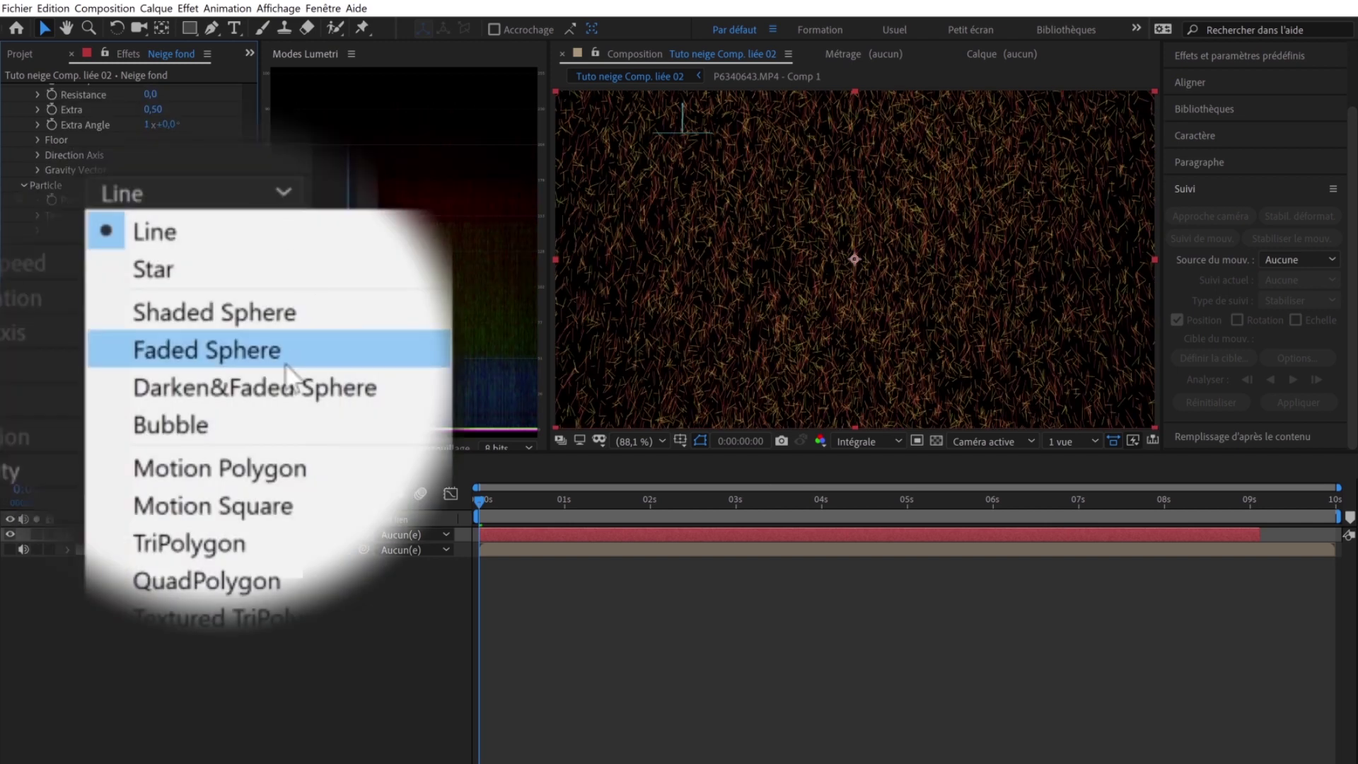
click(275, 350)
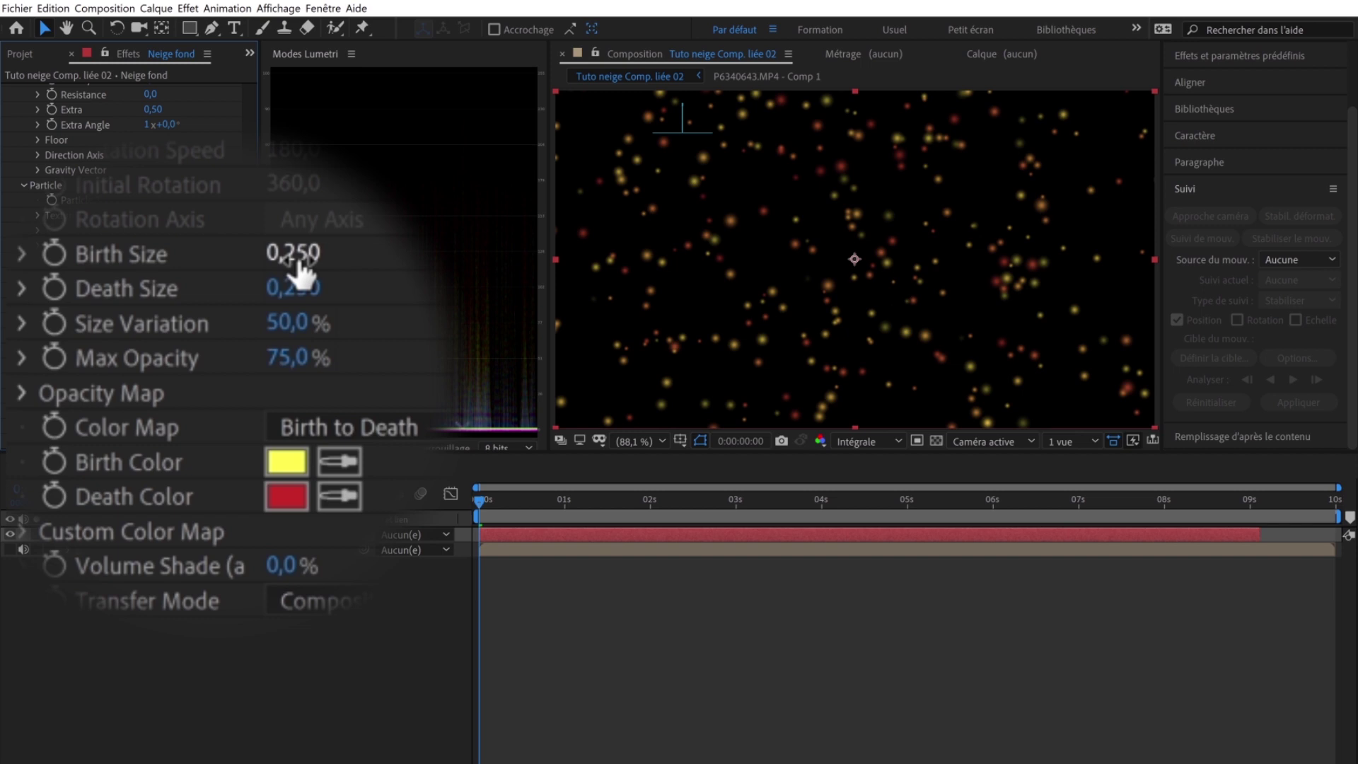
Step: Set the particles' Birth Size to 0 and their Death Size to 0.03
drag(294, 263, 145, 267)
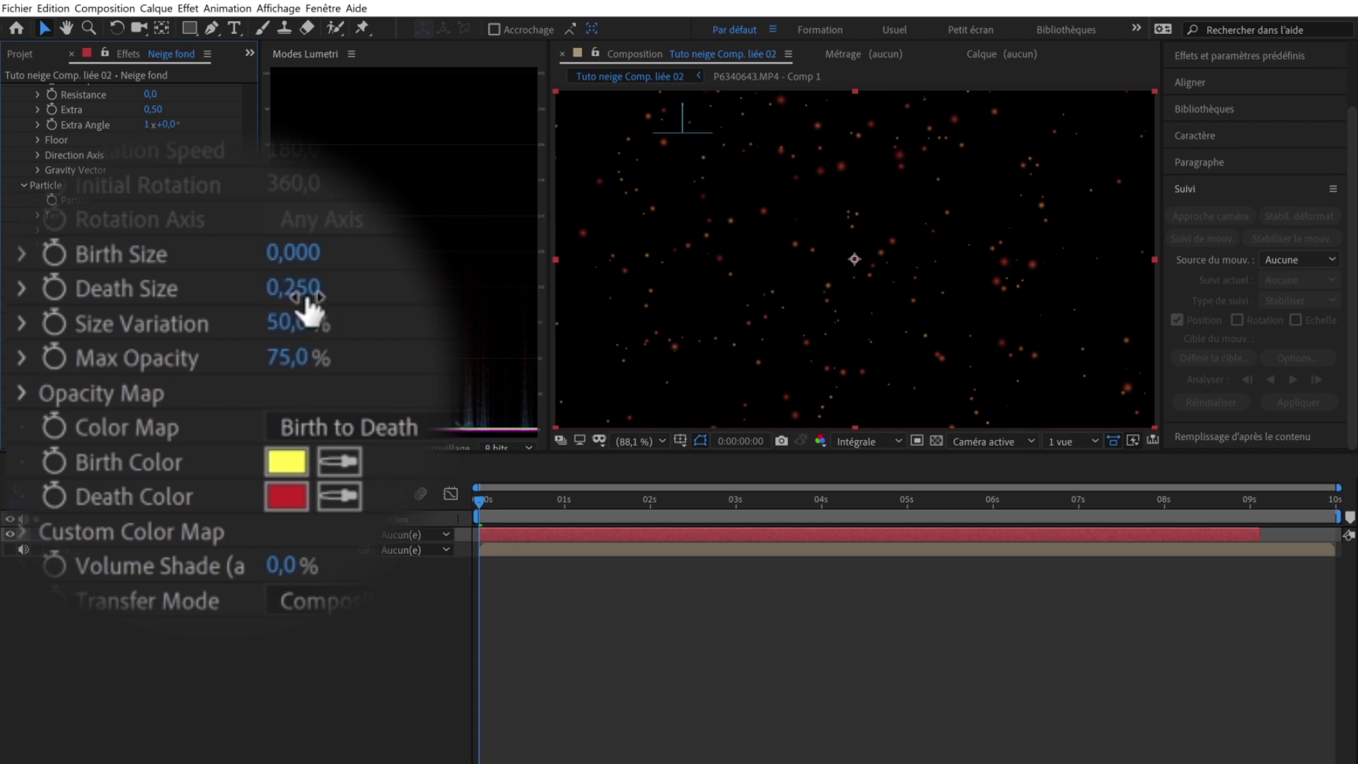
drag(295, 289, 289, 288)
click(289, 289)
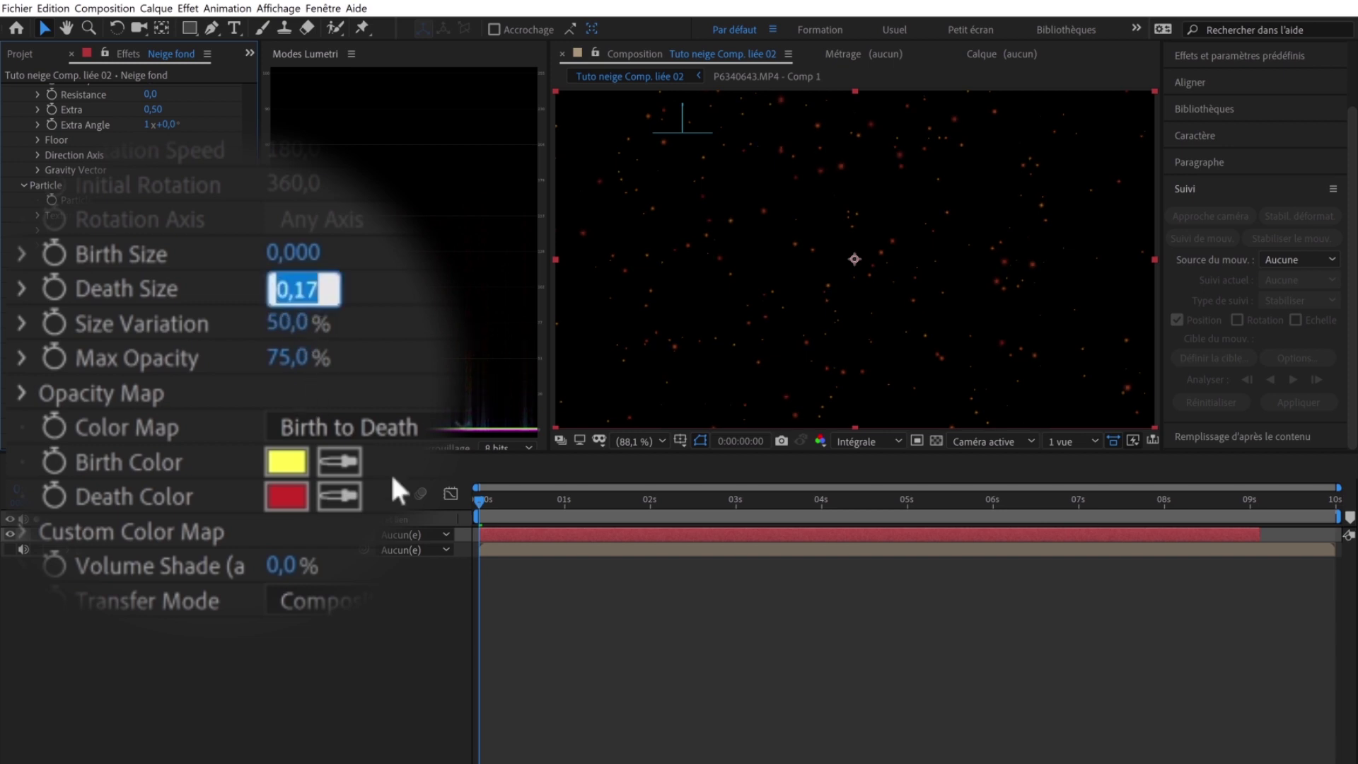
text(0,)
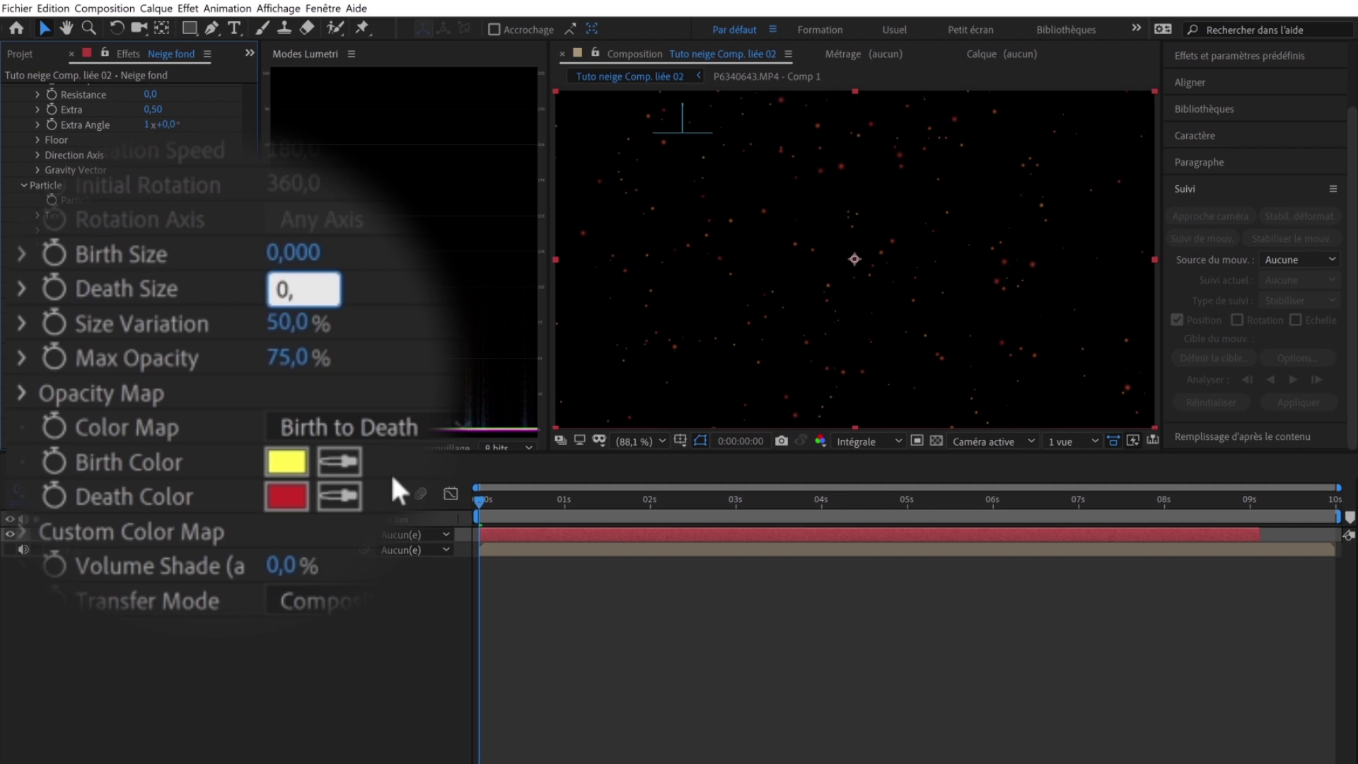
text(03)
key(Return)
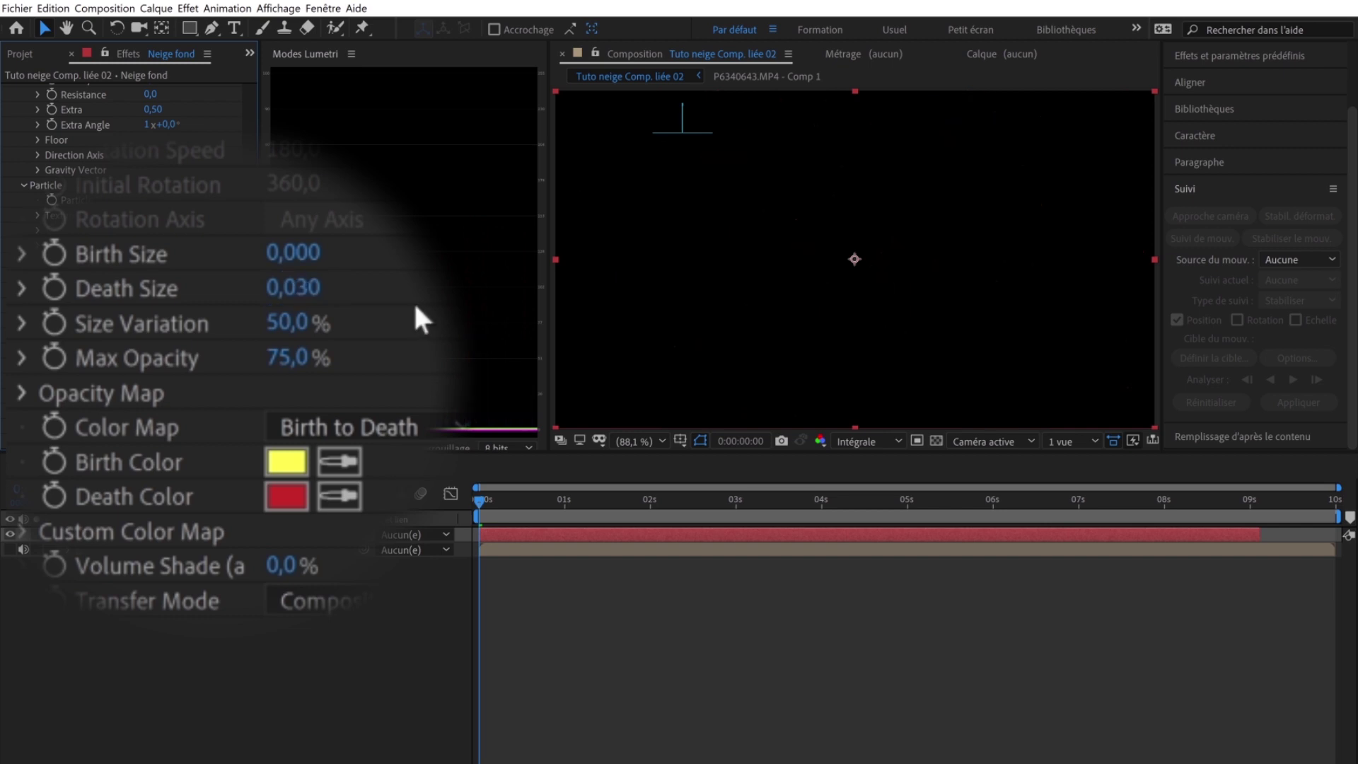
Step: Set the particles' Size Variation to 100%
click(283, 323)
text(100)
key(Return)
drag(288, 324, 505, 280)
Step: Change both the Birth Color and the Death Color of the particles to white
click(286, 461)
drag(560, 358, 479, 298)
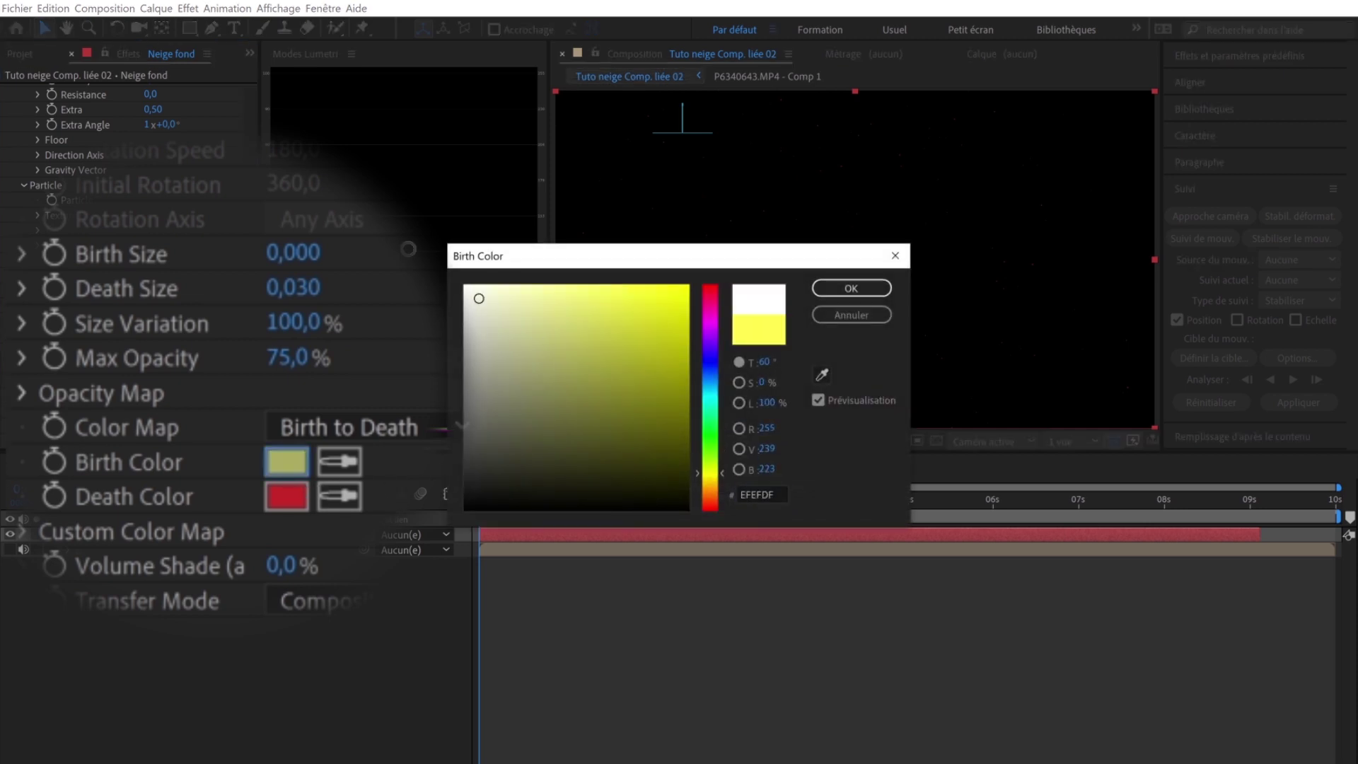
click(852, 288)
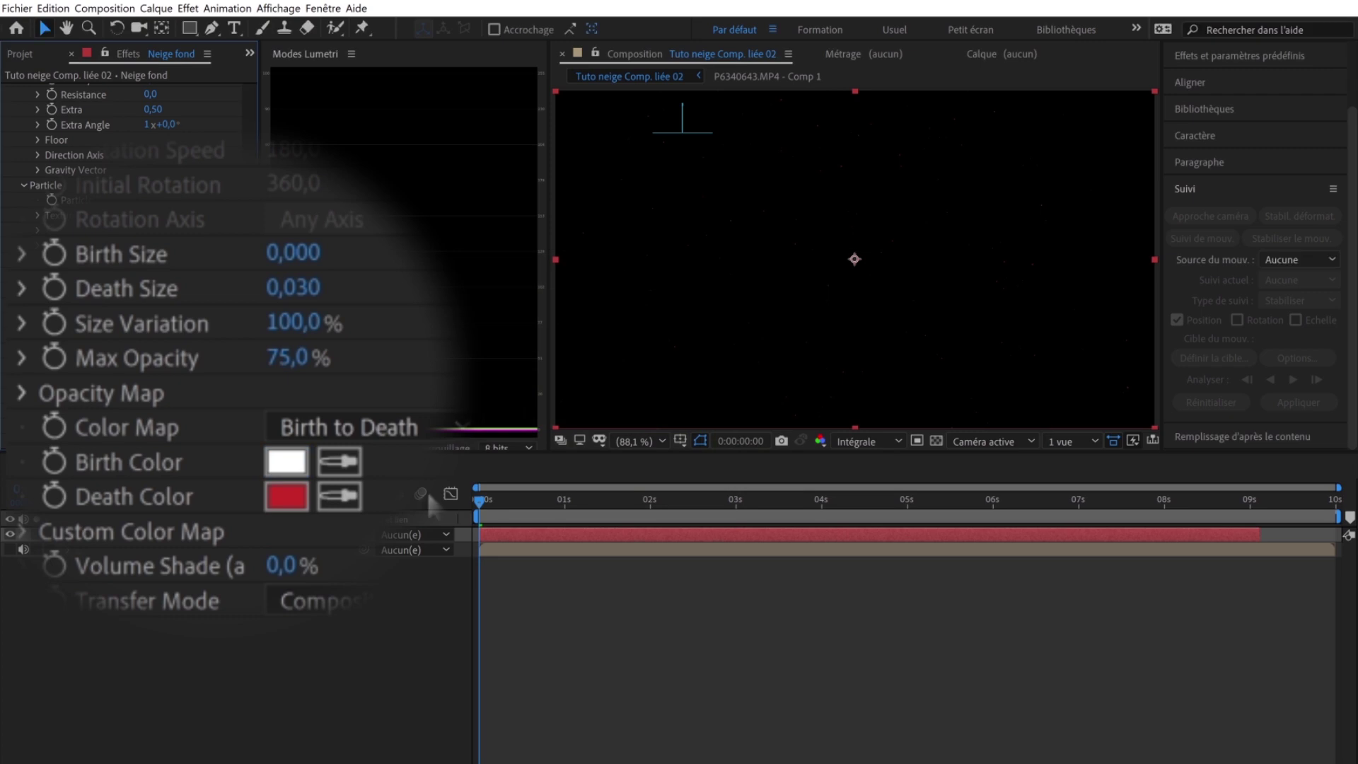
click(286, 492)
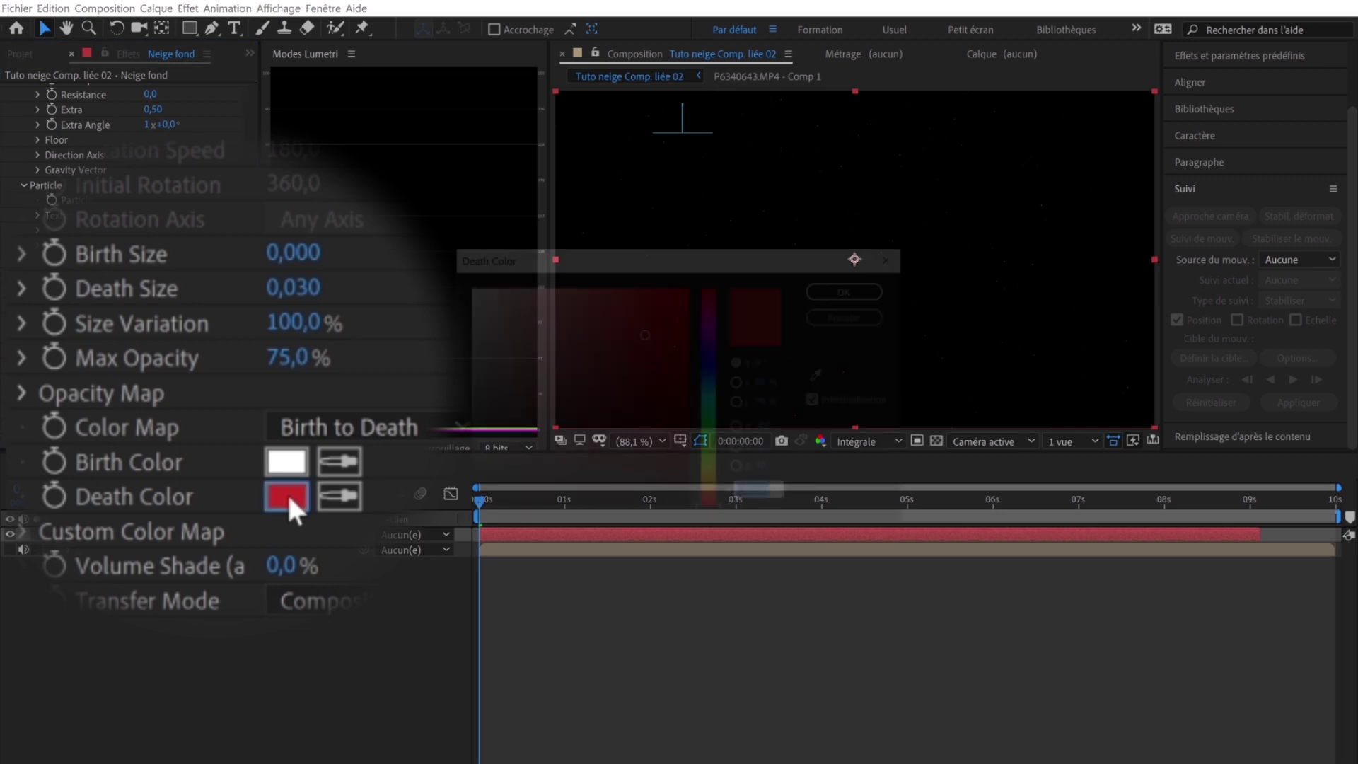
drag(527, 336, 430, 259)
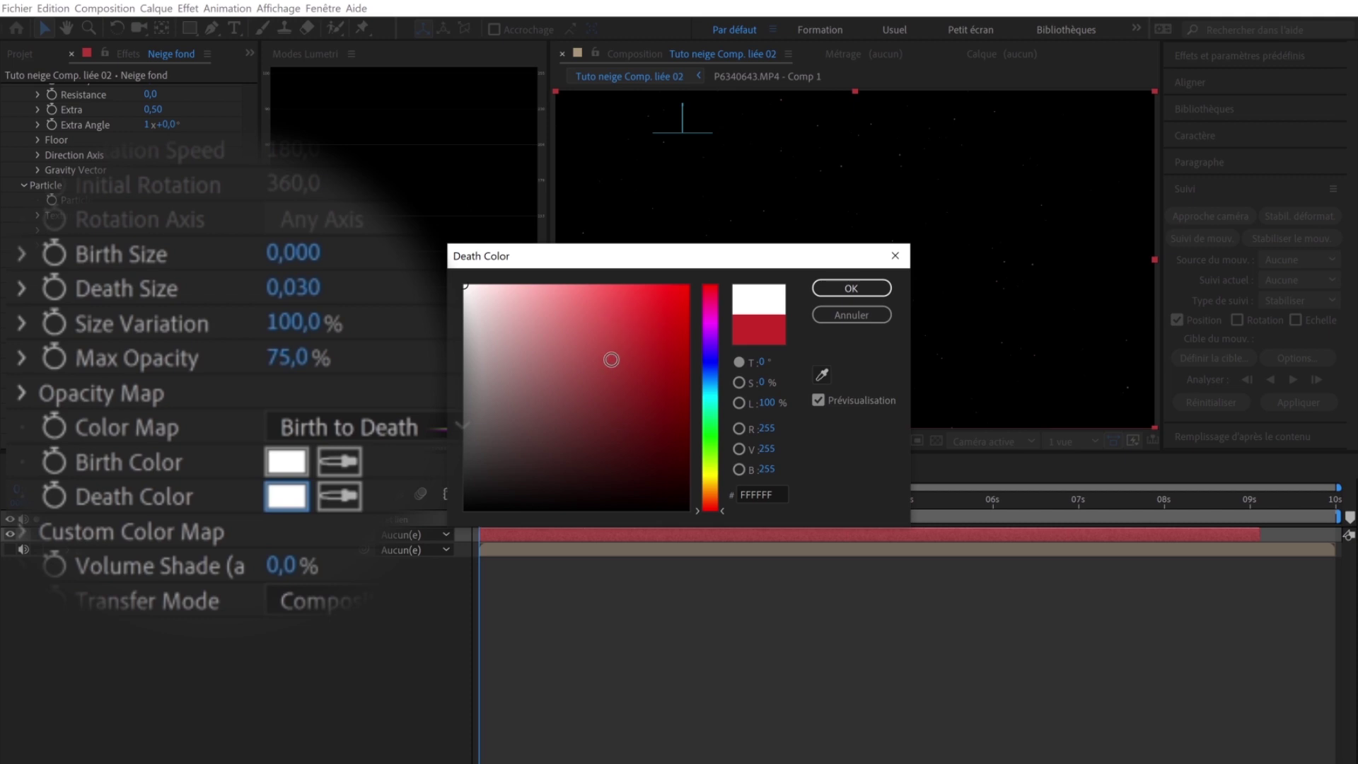
click(852, 289)
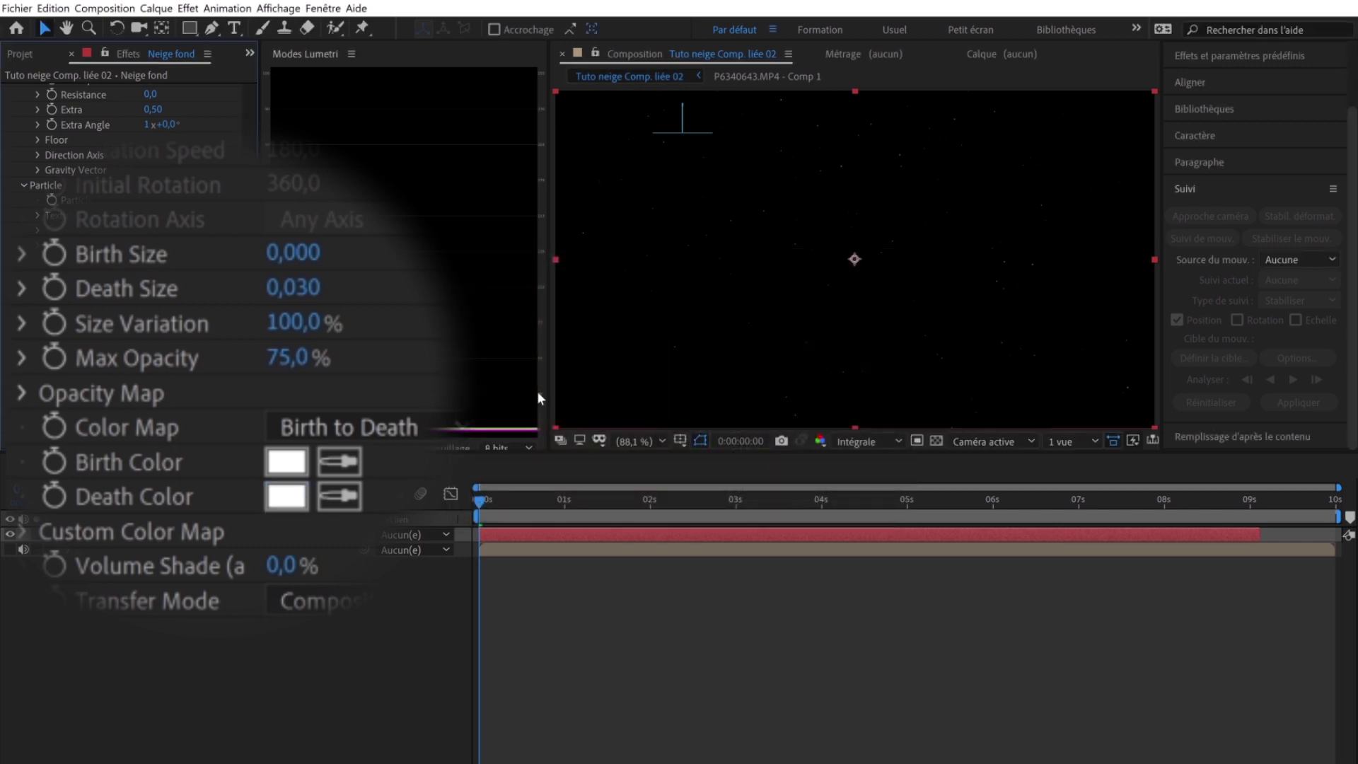
Step: Preview the falling particles of the Neige fond layer against the black background
key(space)
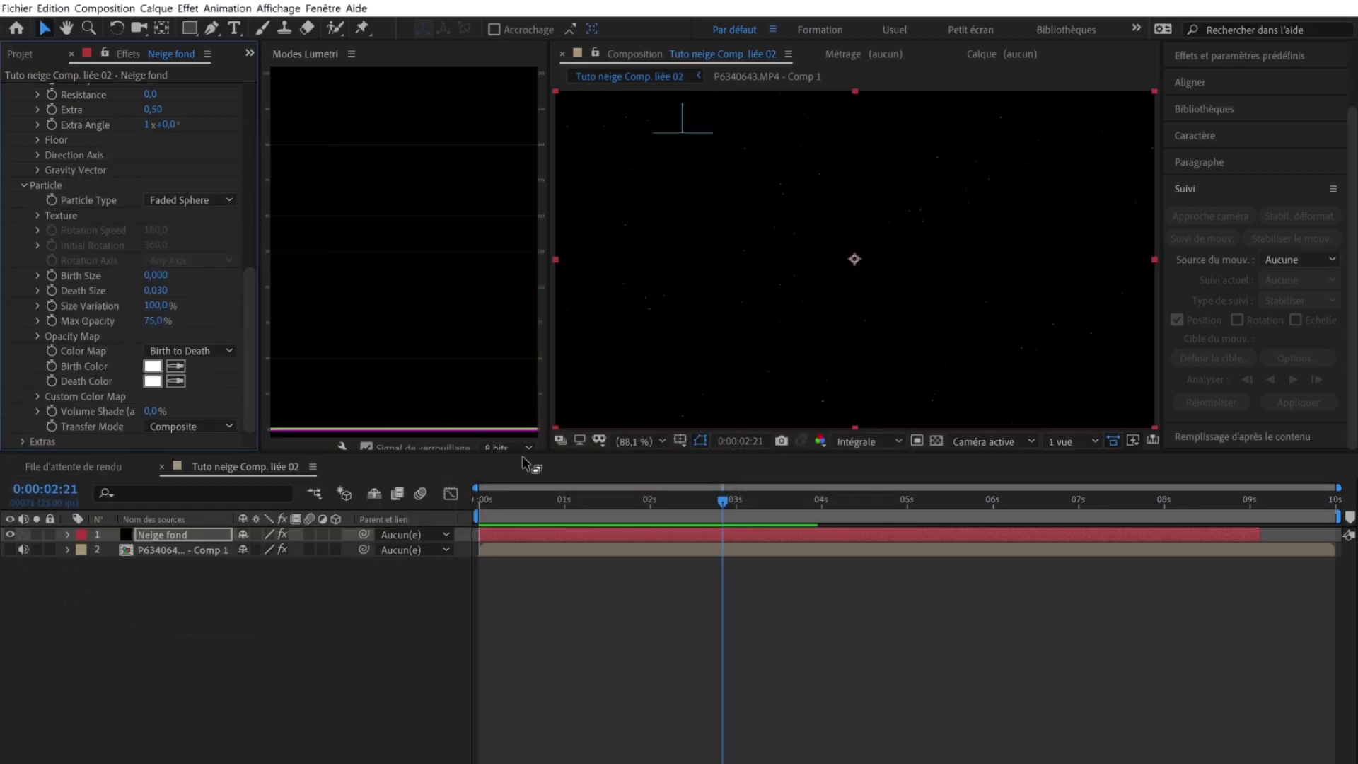
drag(515, 501, 380, 505)
key(space)
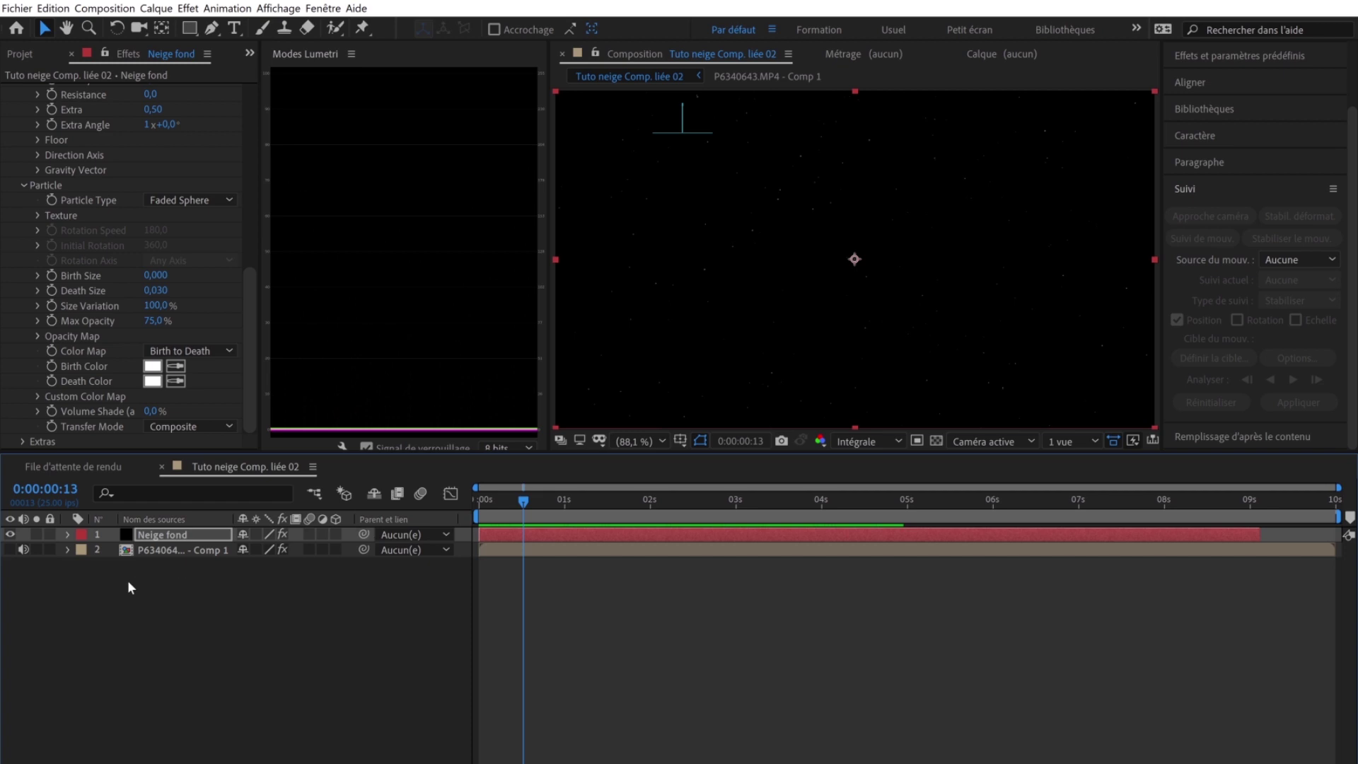
Step: Enable motion blur for the Neige fond layer and preview the snow from the start of the composition
click(310, 532)
drag(524, 502, 426, 511)
key(space)
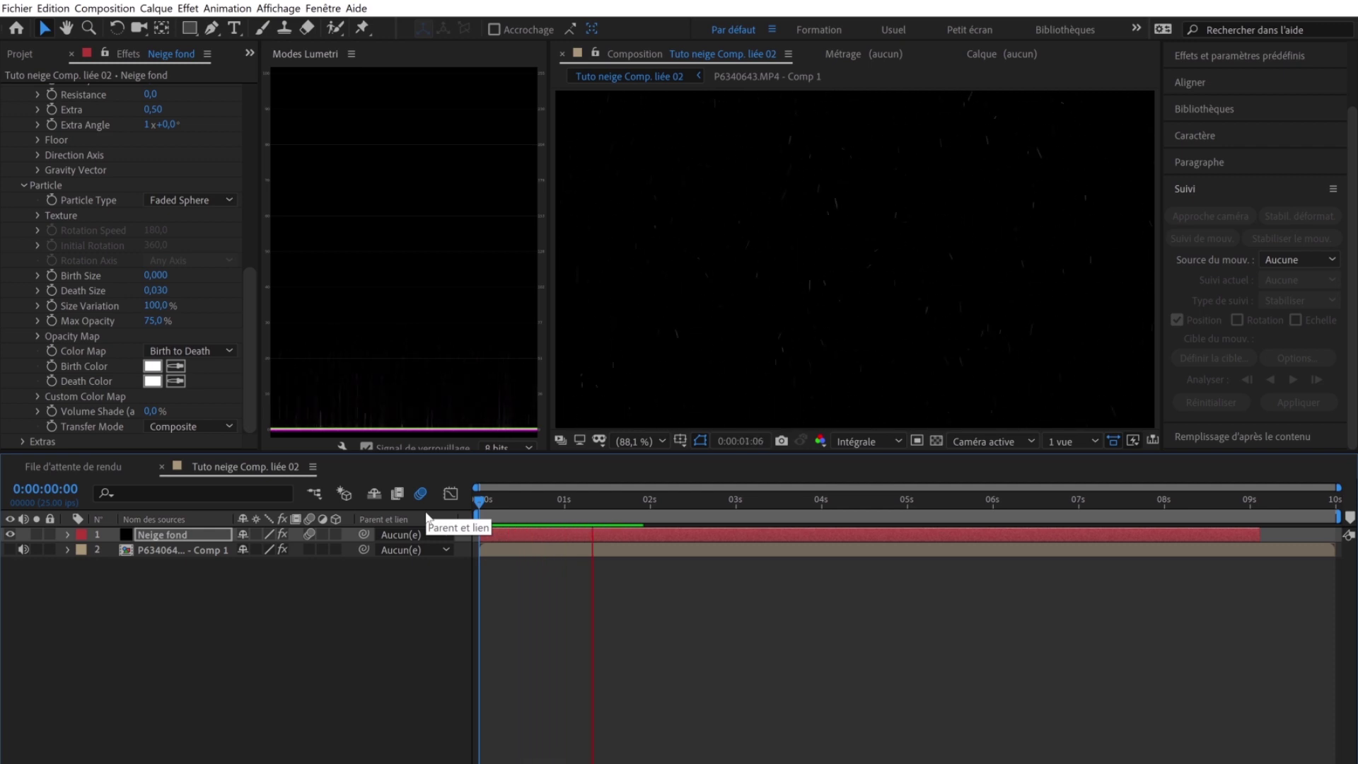
Step: Show the drone footage layer and preview the snow over it
key(space)
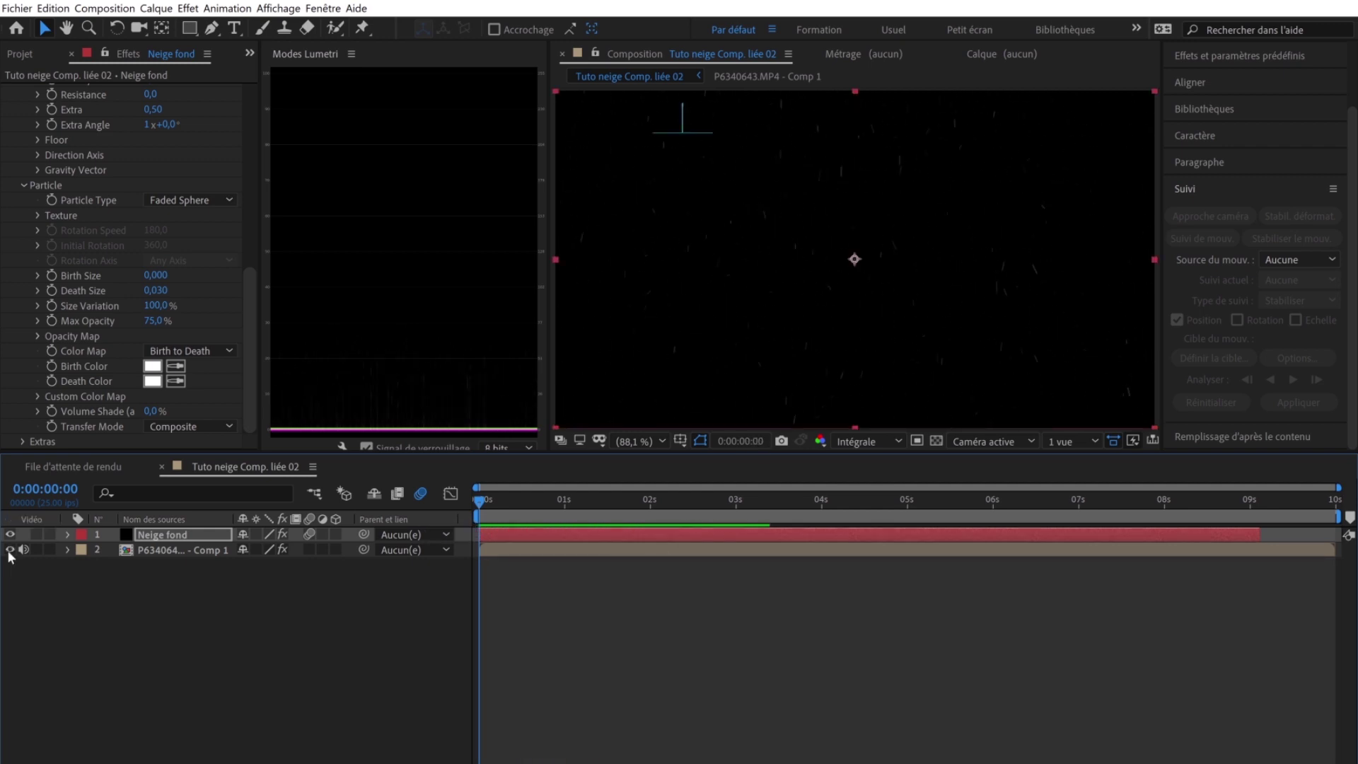
click(10, 550)
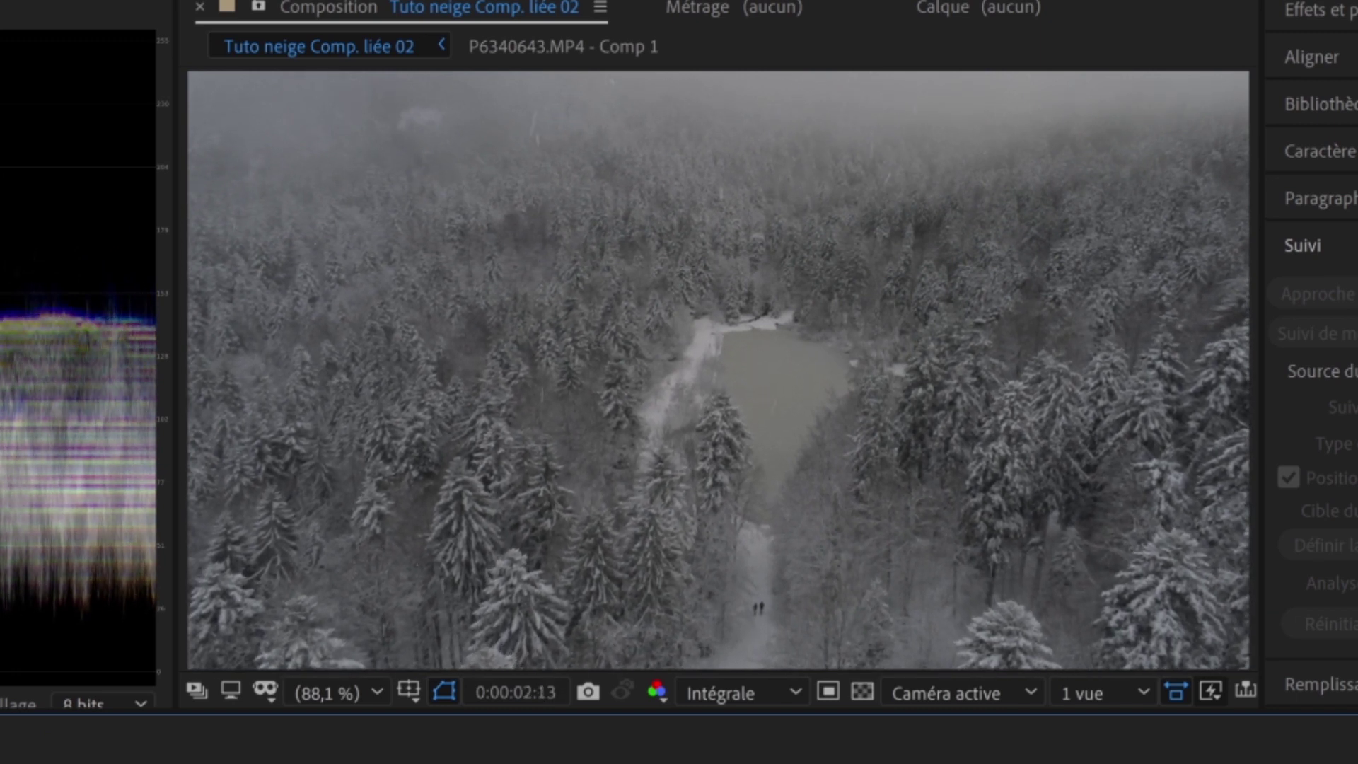
key(space)
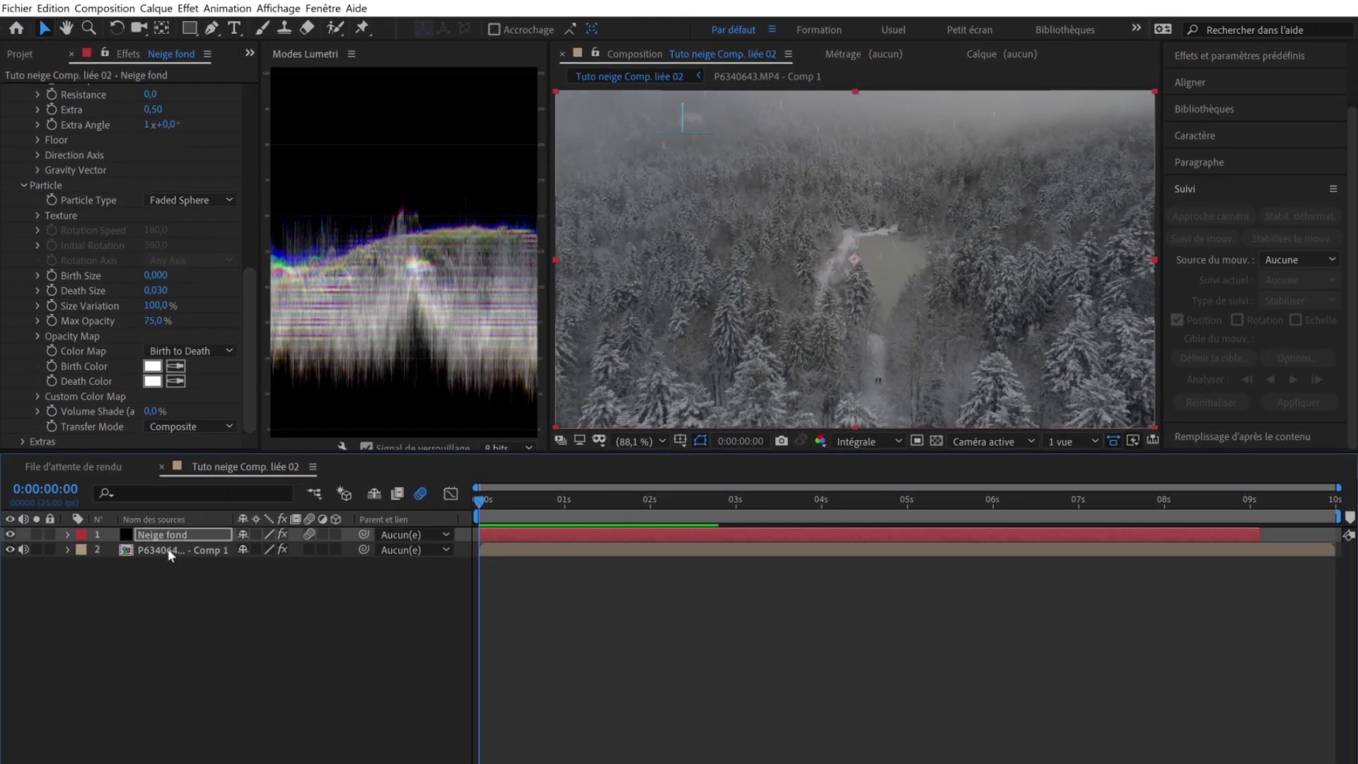
Step: Create a null and camera from the 3D camera tracking points by the lake's far edge, and parent Neige fond to the null
click(170, 552)
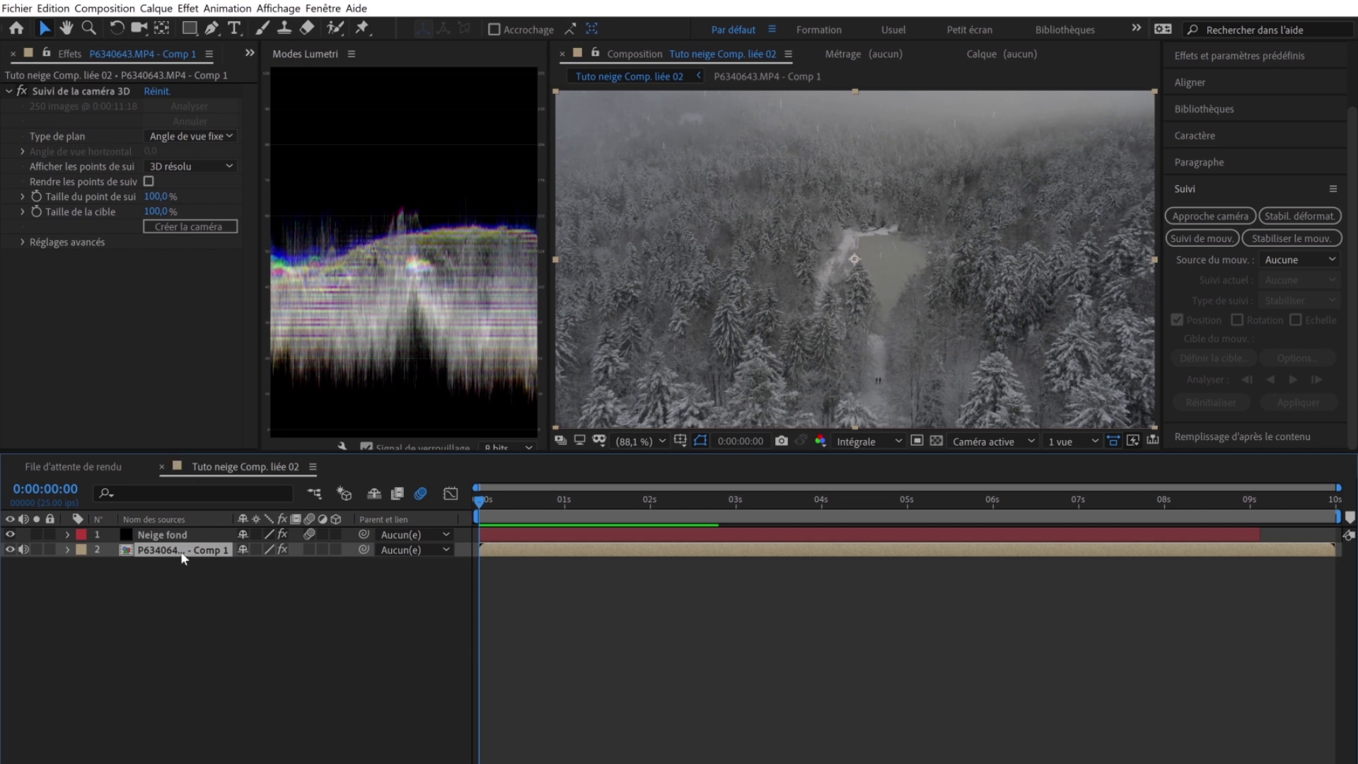
click(100, 92)
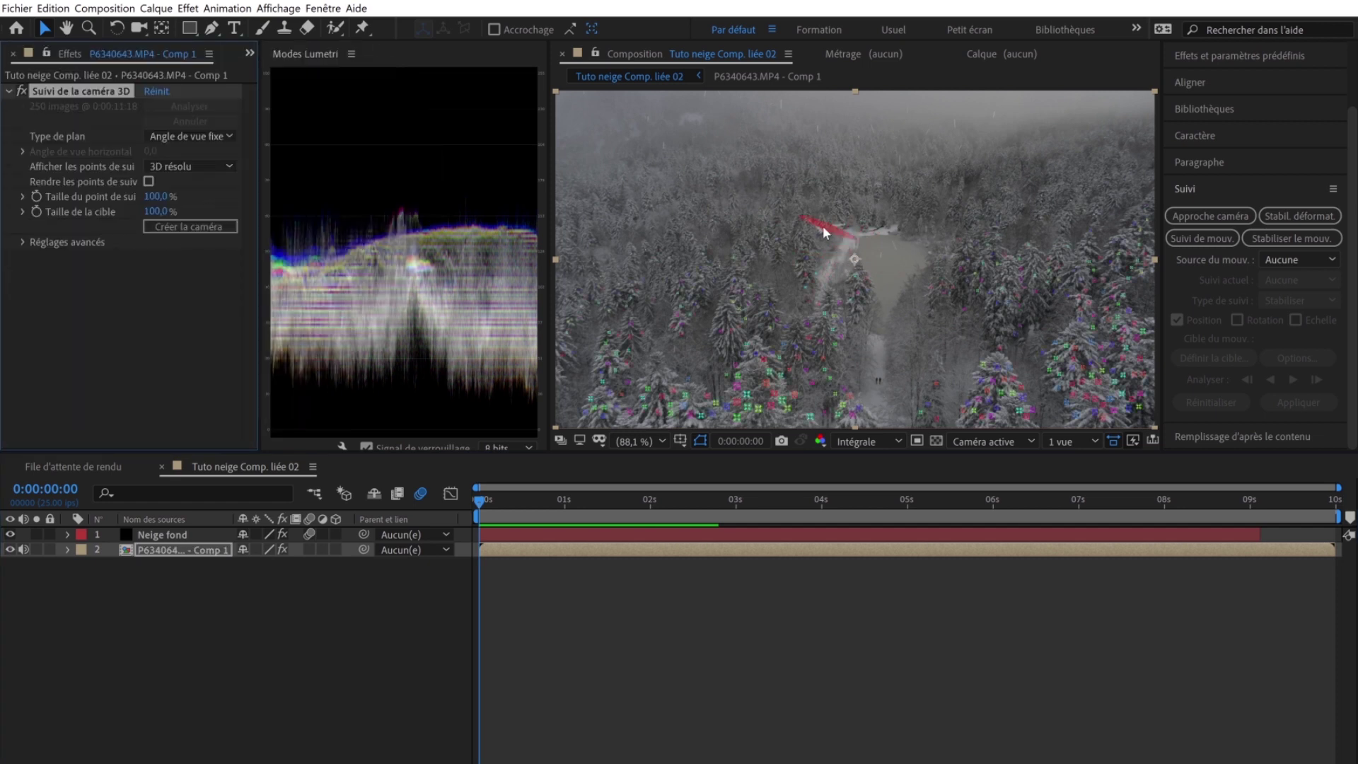
right_click(822, 227)
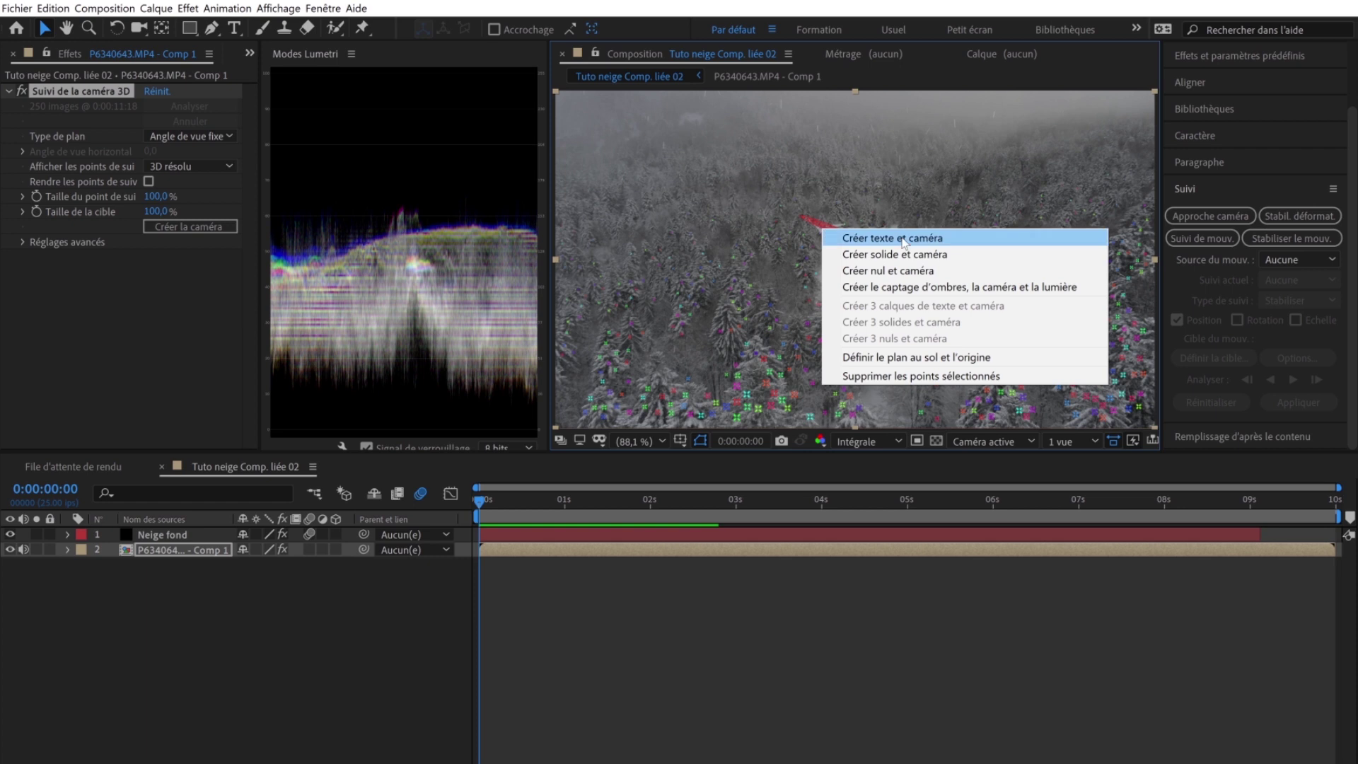
click(959, 276)
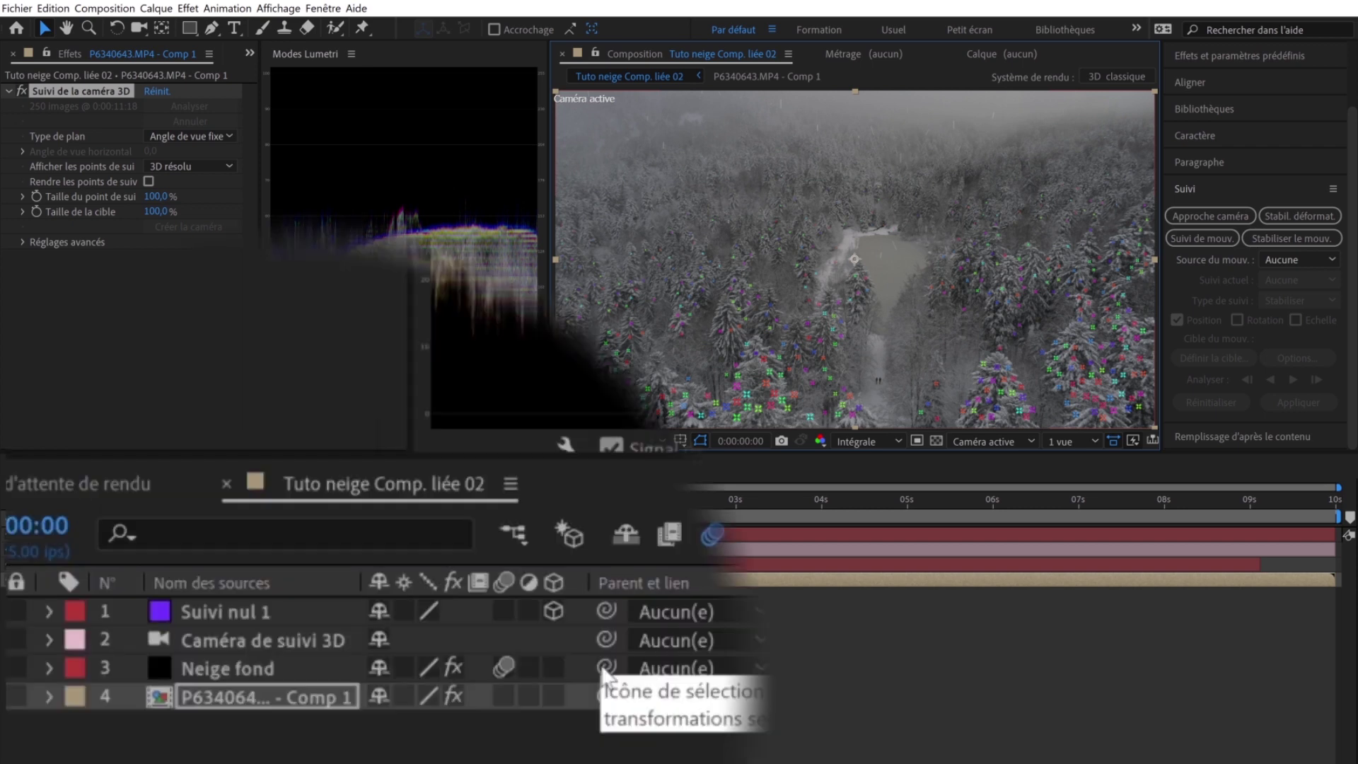
drag(603, 672, 241, 613)
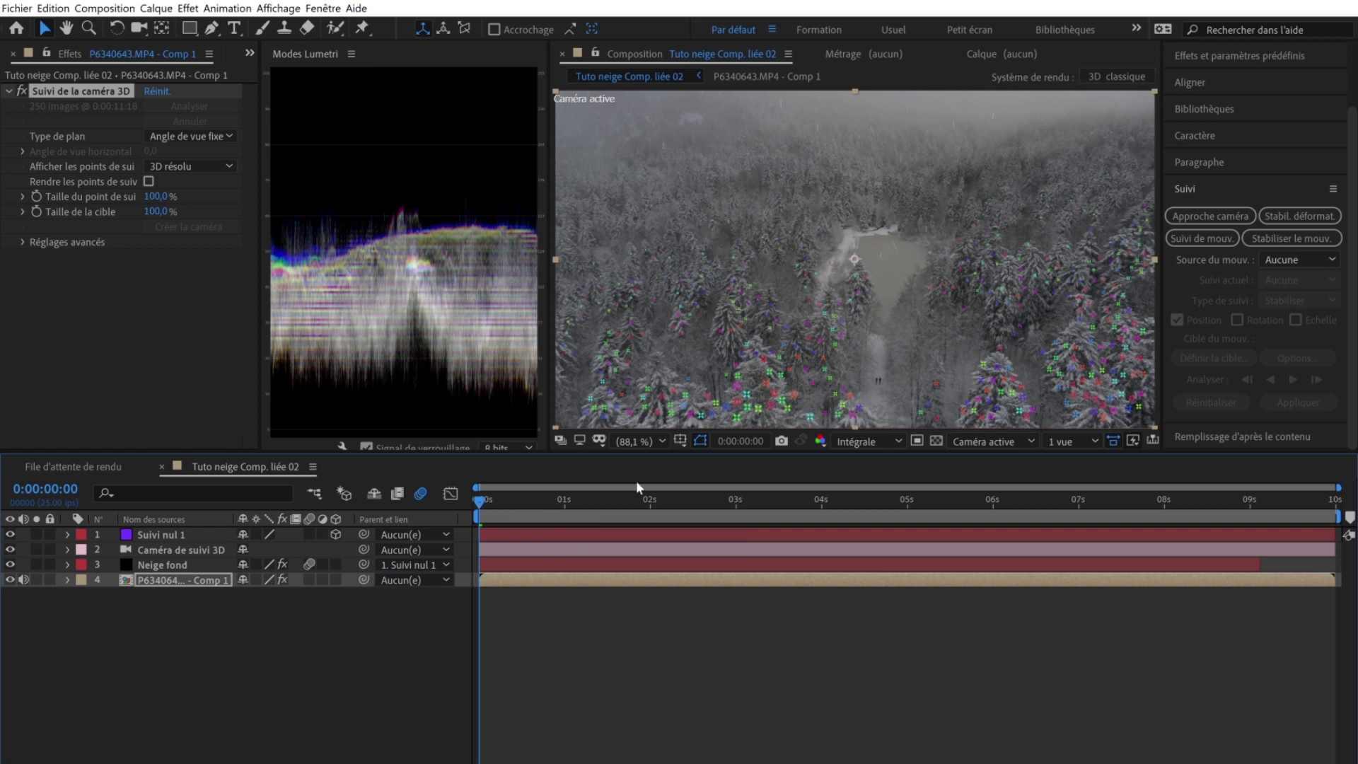
Step: Create a new 1920 x 1080 black solid named "Neige premier plan"
right_click(208, 610)
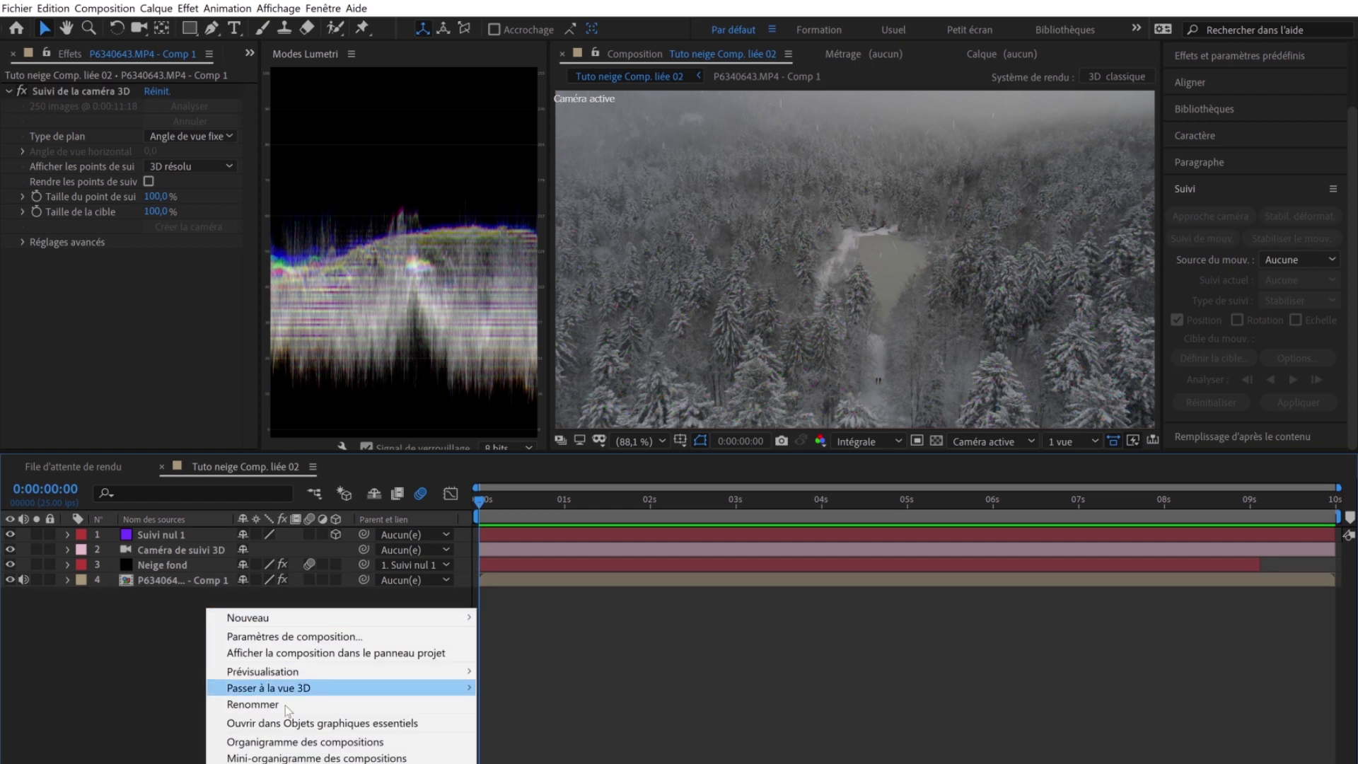
mouse_move(432, 625)
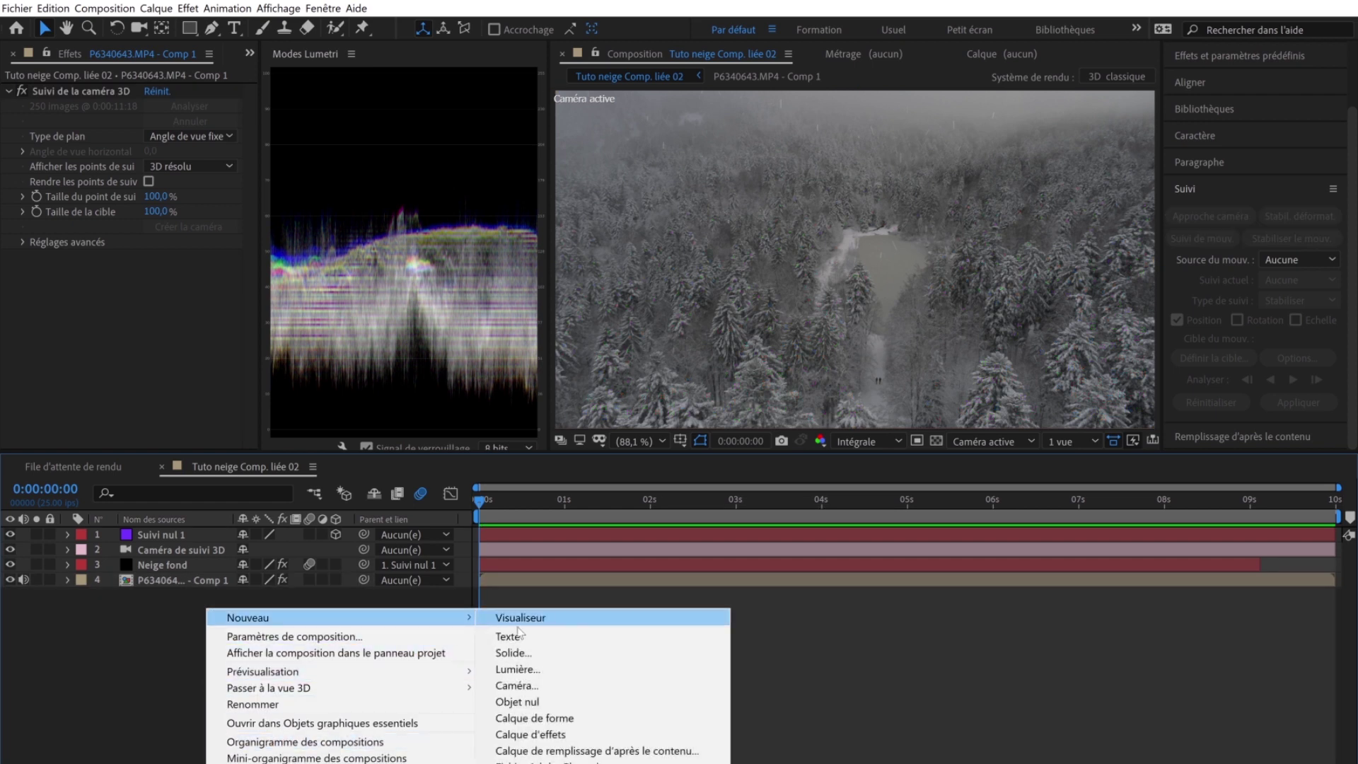
click(547, 654)
text(Neige premier plan)
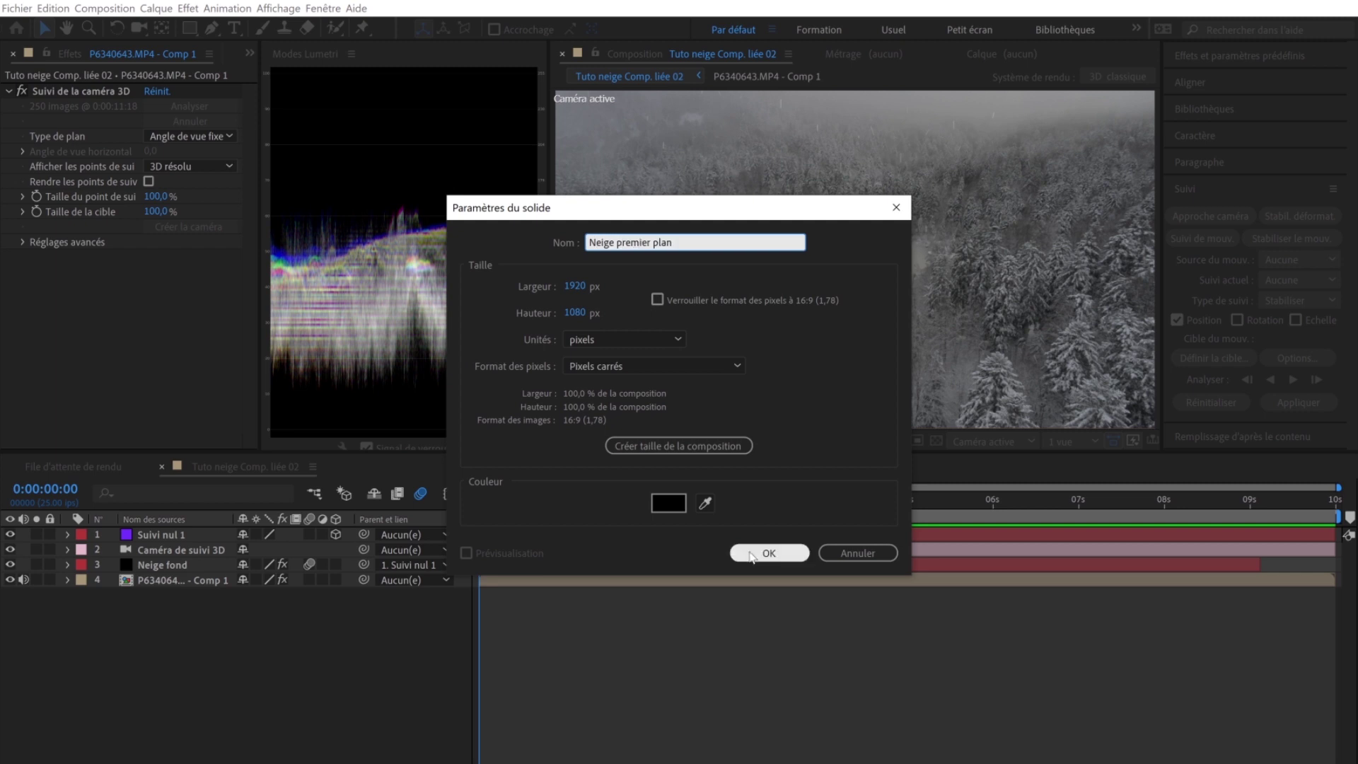
key(Return)
Step: Apply the CC Particle World simulation effect to the Neige premier plan layer
click(188, 8)
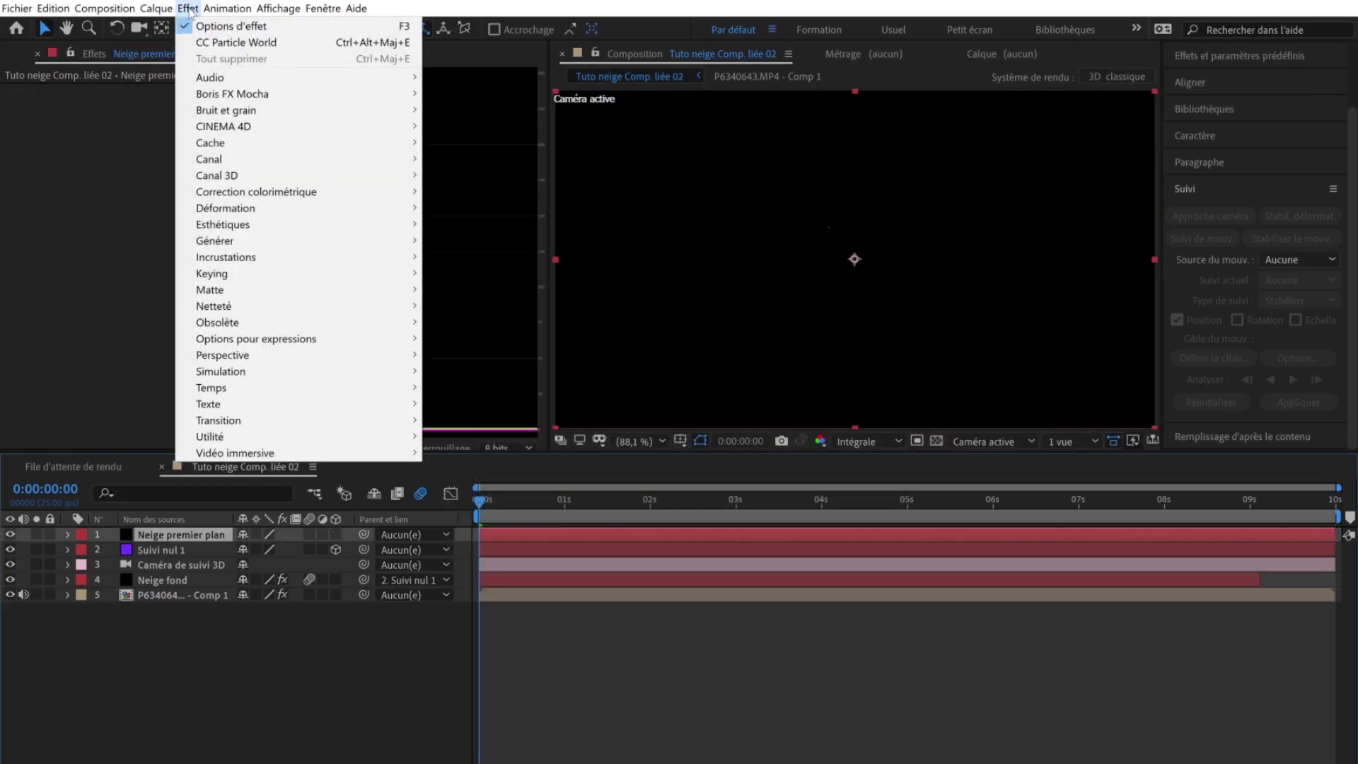
mouse_move(266, 371)
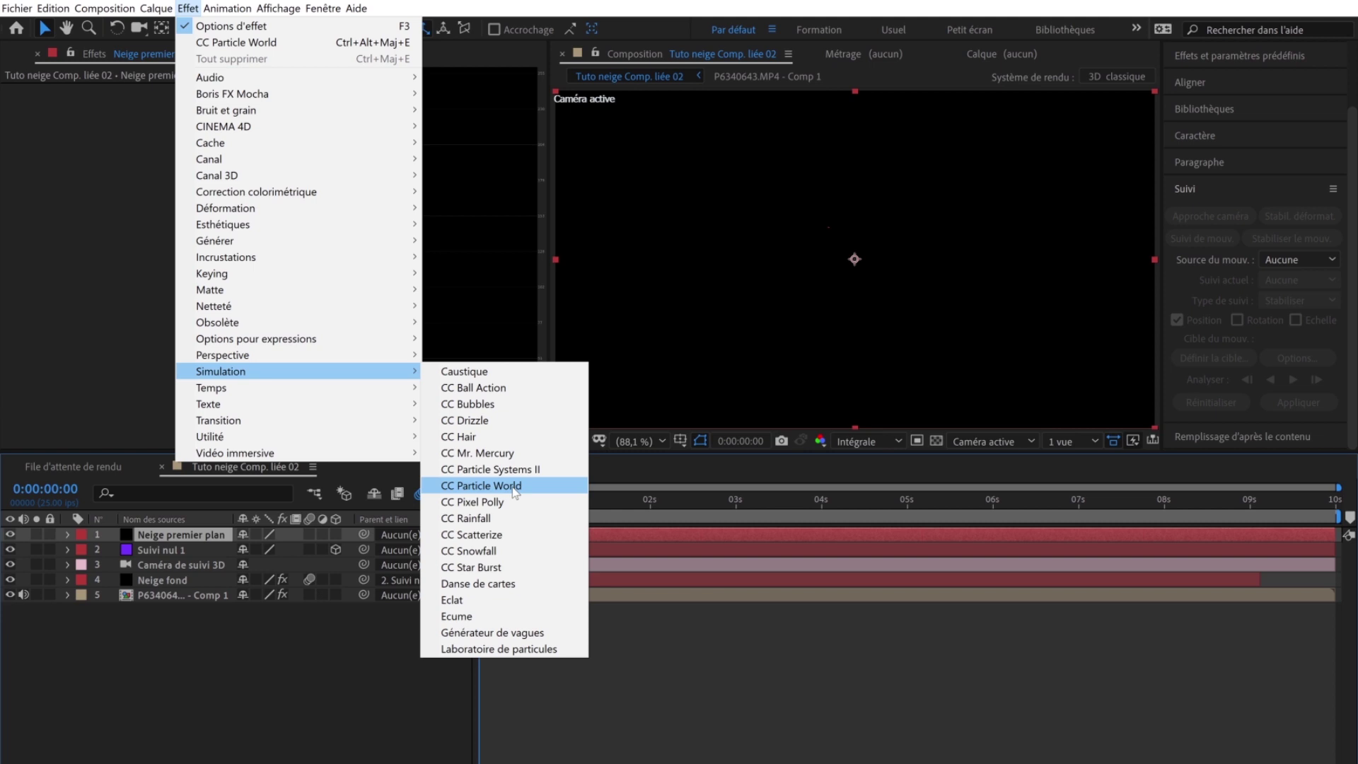
click(514, 488)
Step: Turn off the effect's Position, Radius, Motion Path, Grid, Horizon and Axis Box guides
click(276, 186)
click(275, 218)
click(276, 249)
click(276, 311)
scroll(283, 354, down, 2)
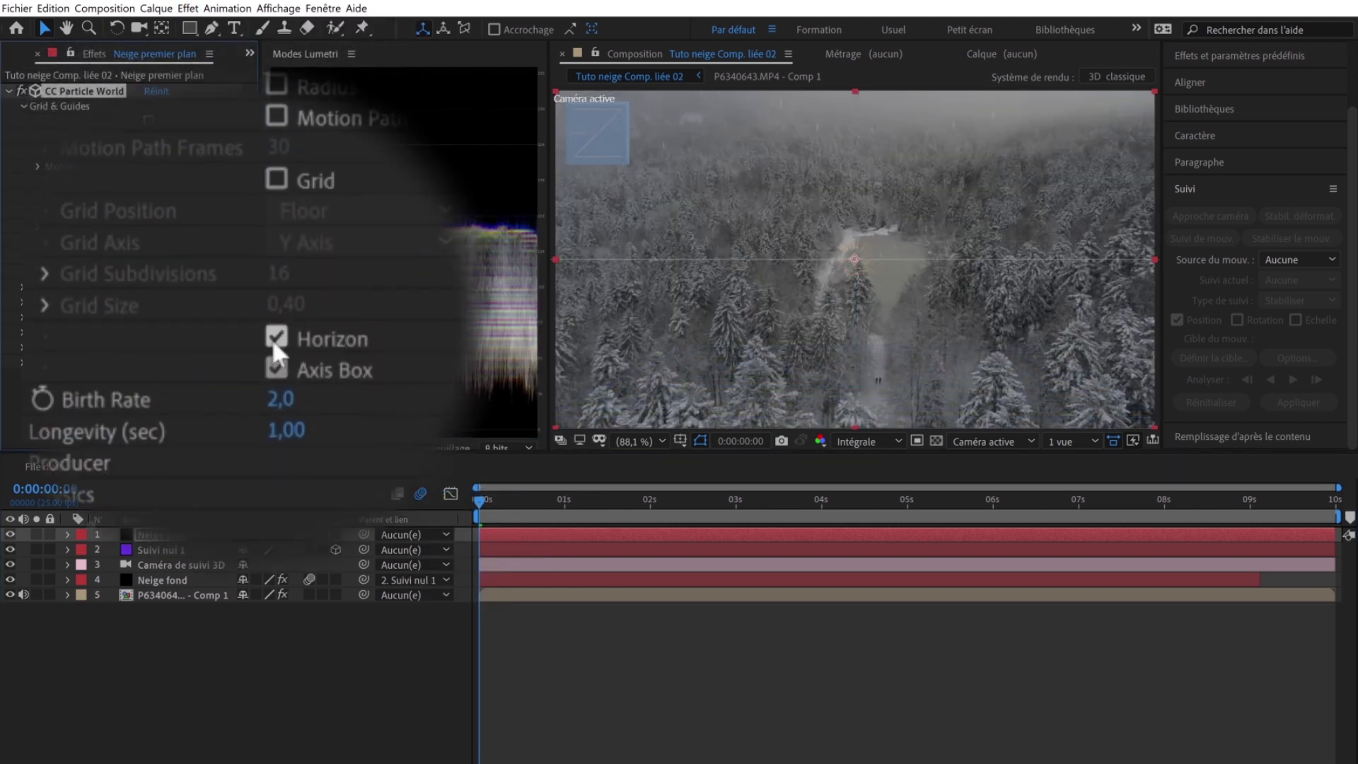
click(272, 338)
click(275, 350)
Step: Set the foreground particles' Birth Rate to 4
click(282, 384)
text(4)
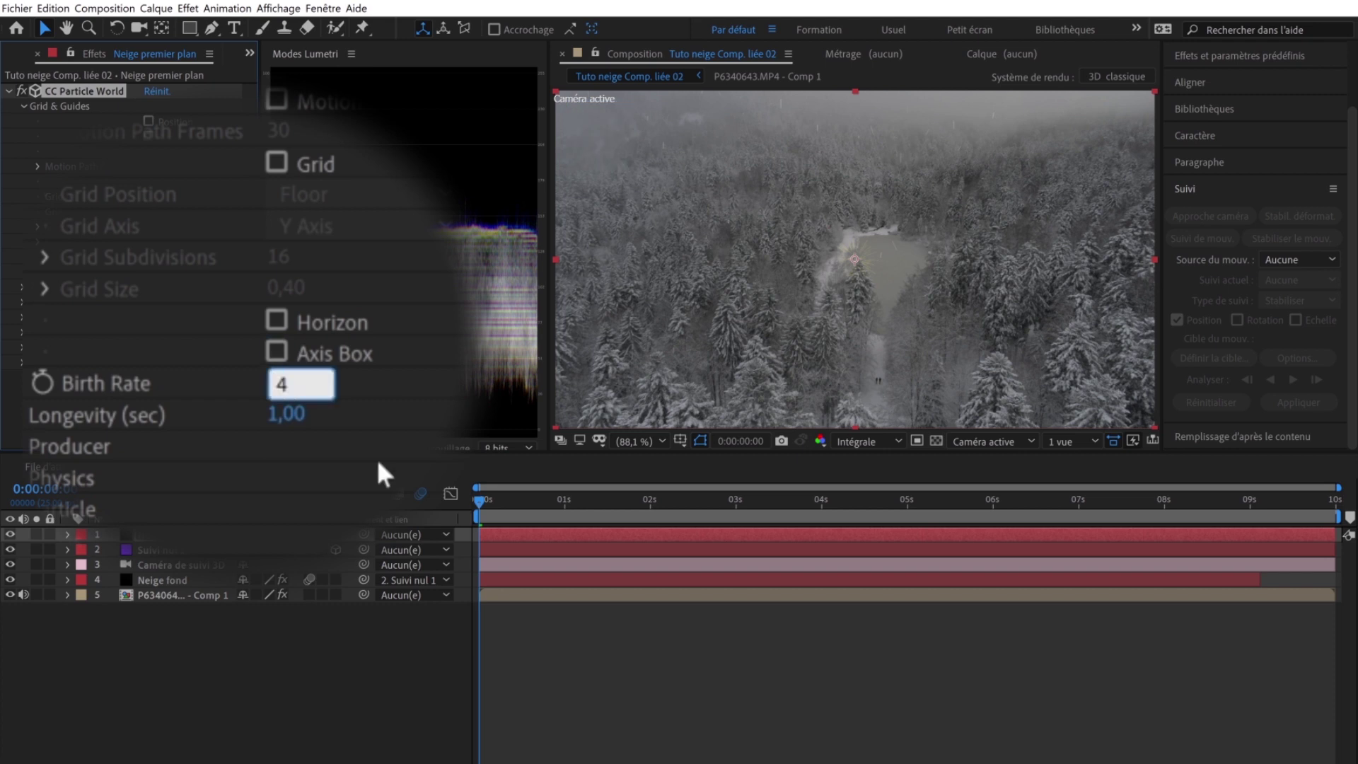
key(Return)
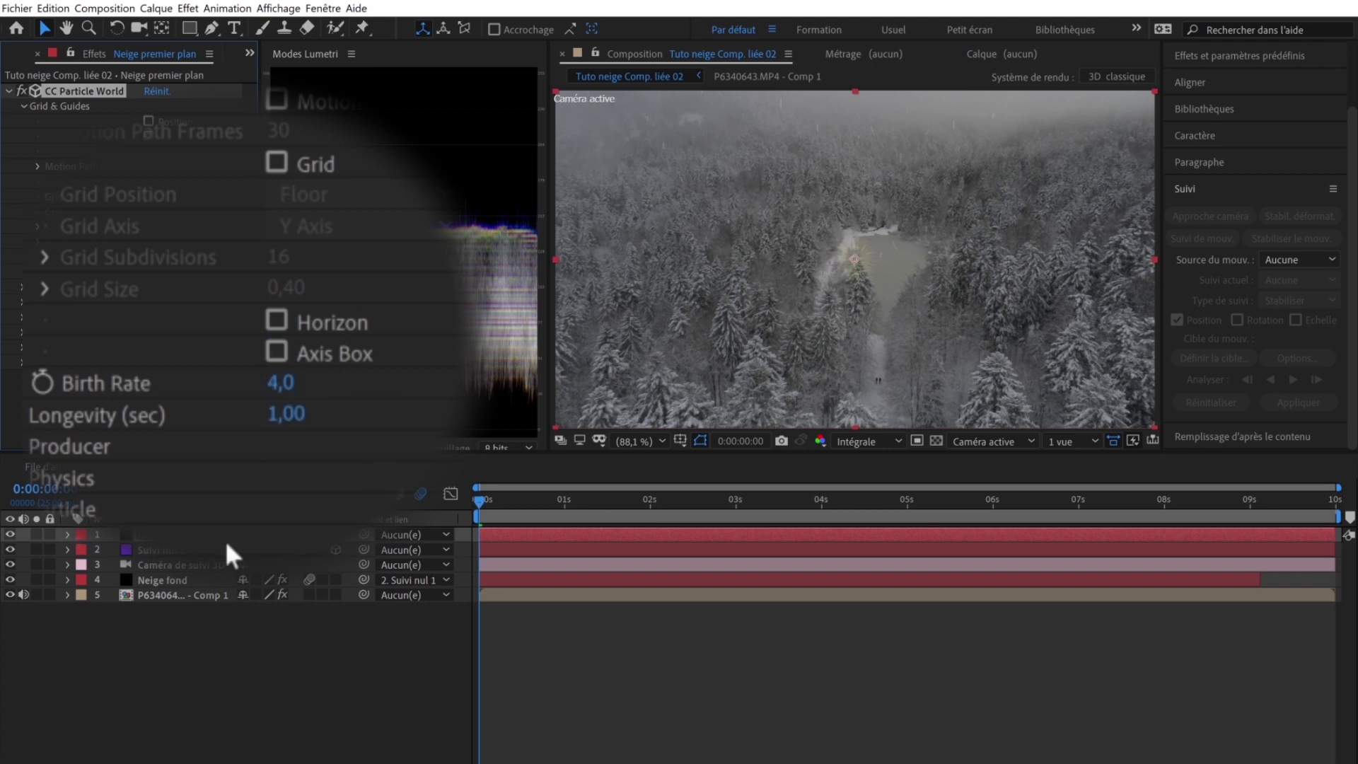
Step: Hide the drone footage layer and set the foreground particles' Longevity to 2 seconds
click(10, 595)
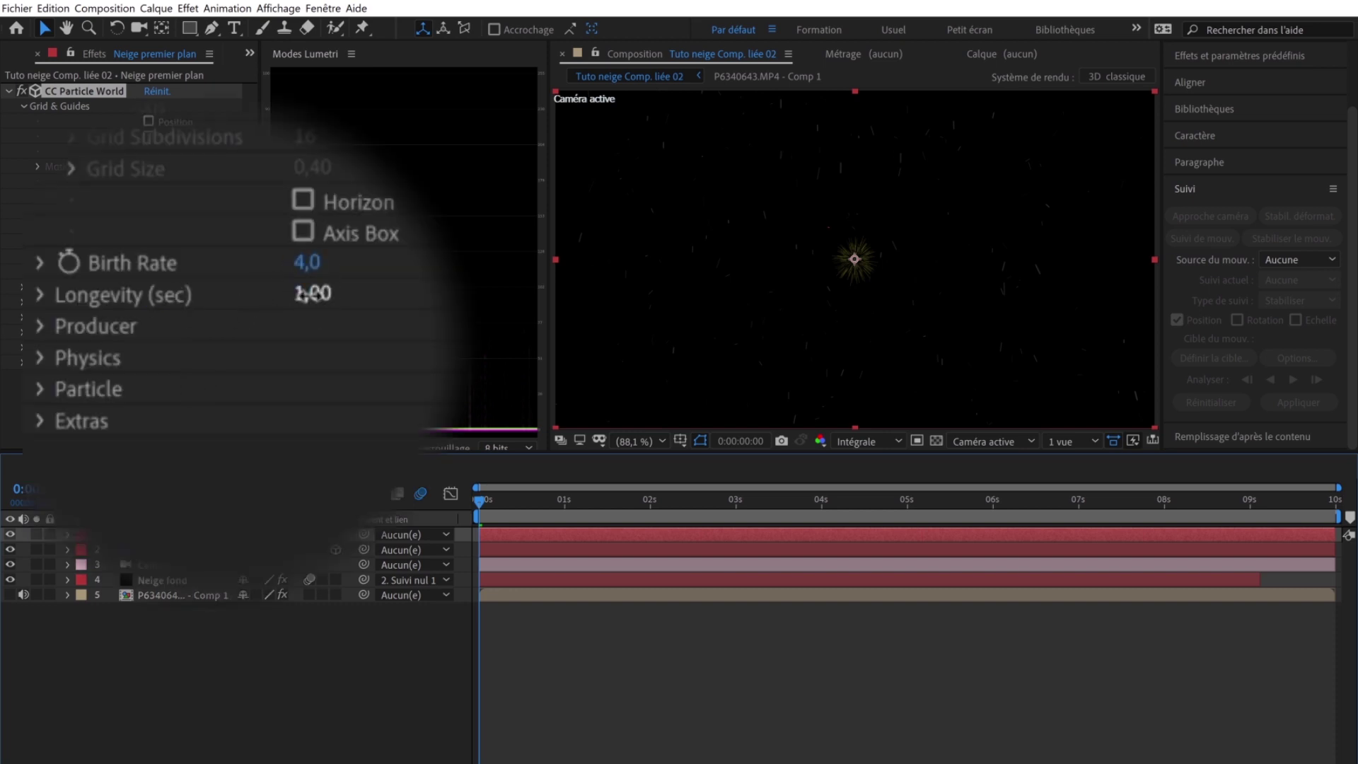
click(312, 293)
text(2)
key(Return)
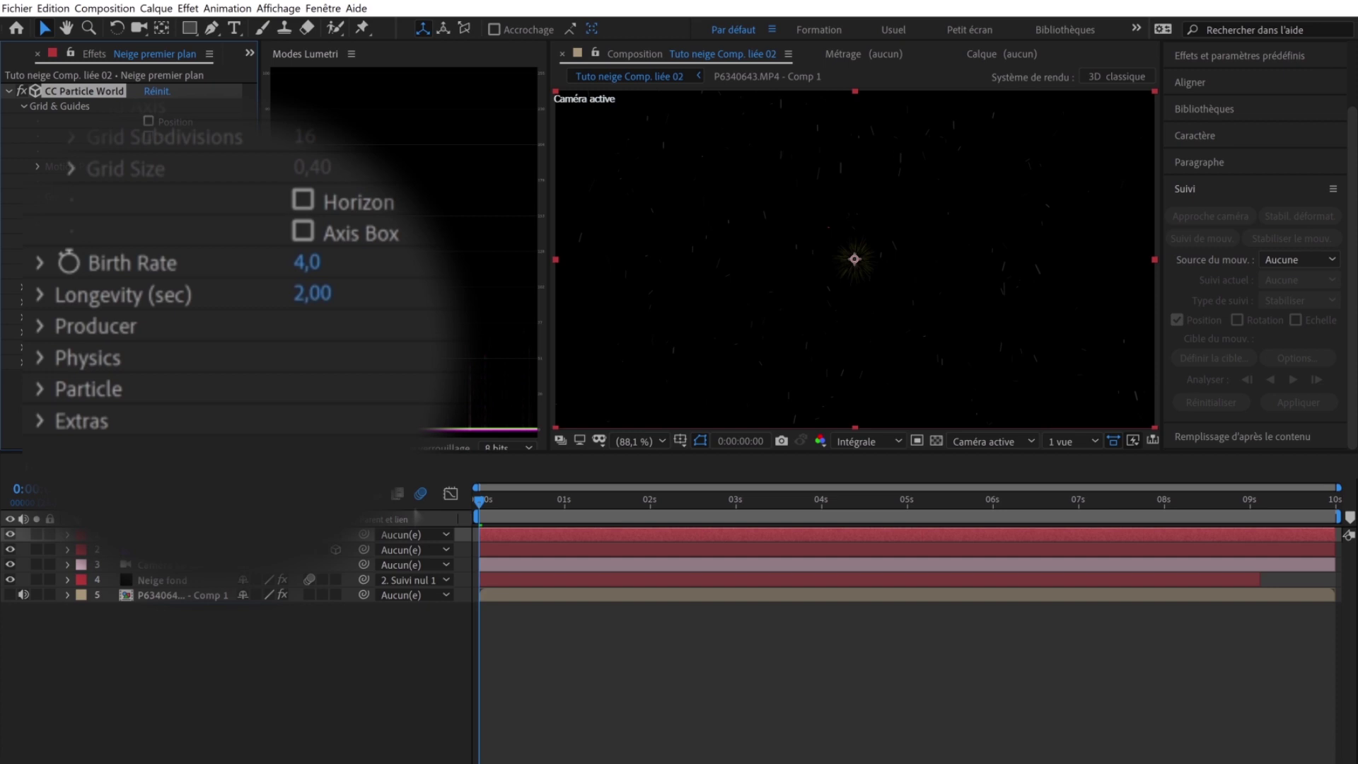
Step: Set the foreground Producer's Position Y to -0.26 and its Radius X to 1
click(40, 325)
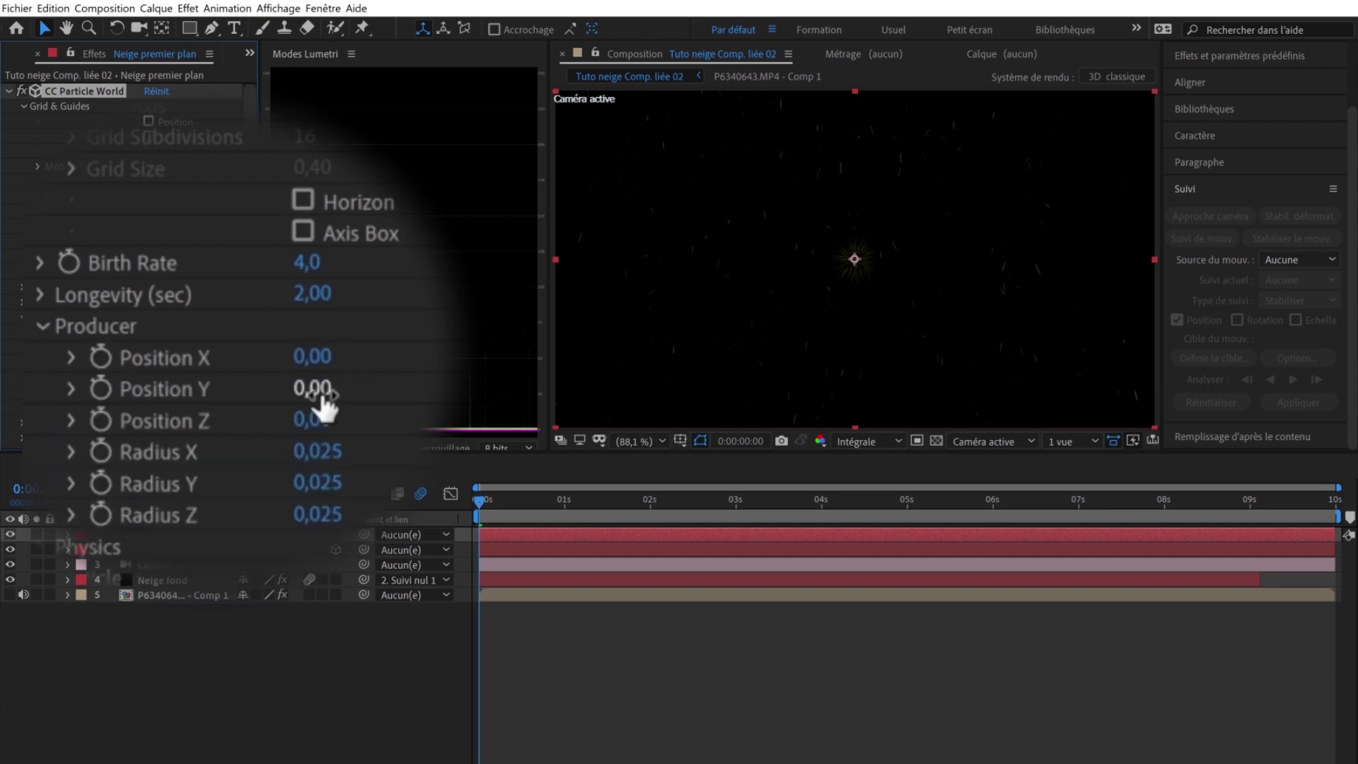
drag(319, 397, 303, 402)
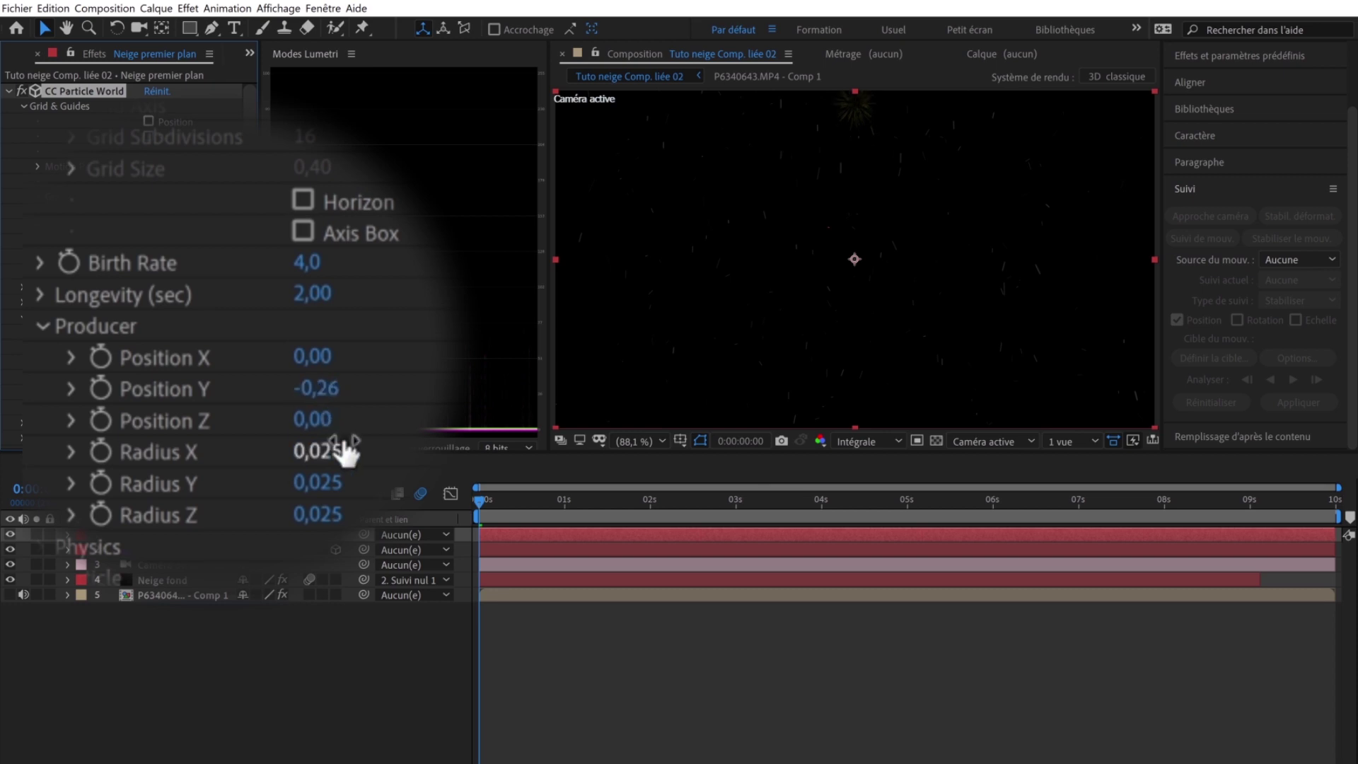
drag(306, 452, 389, 454)
click(322, 452)
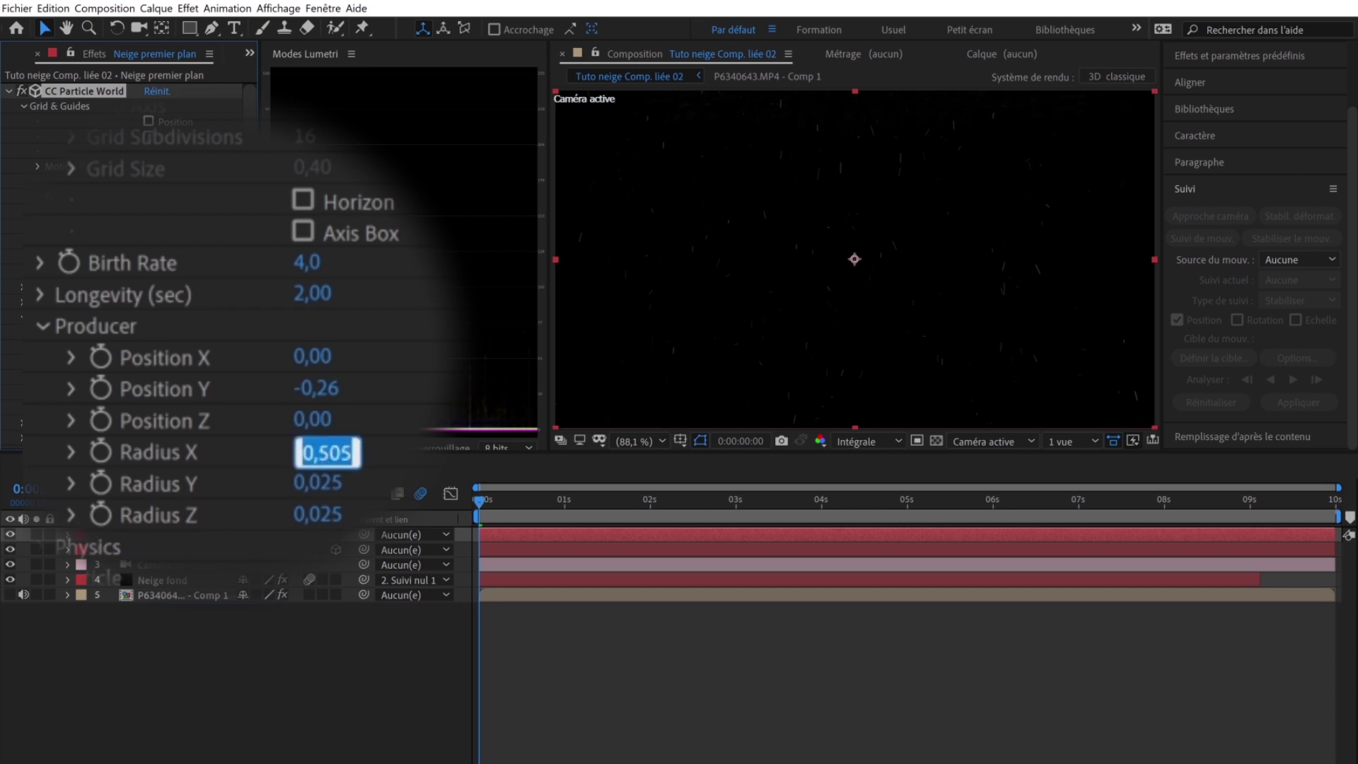
text(1)
key(Return)
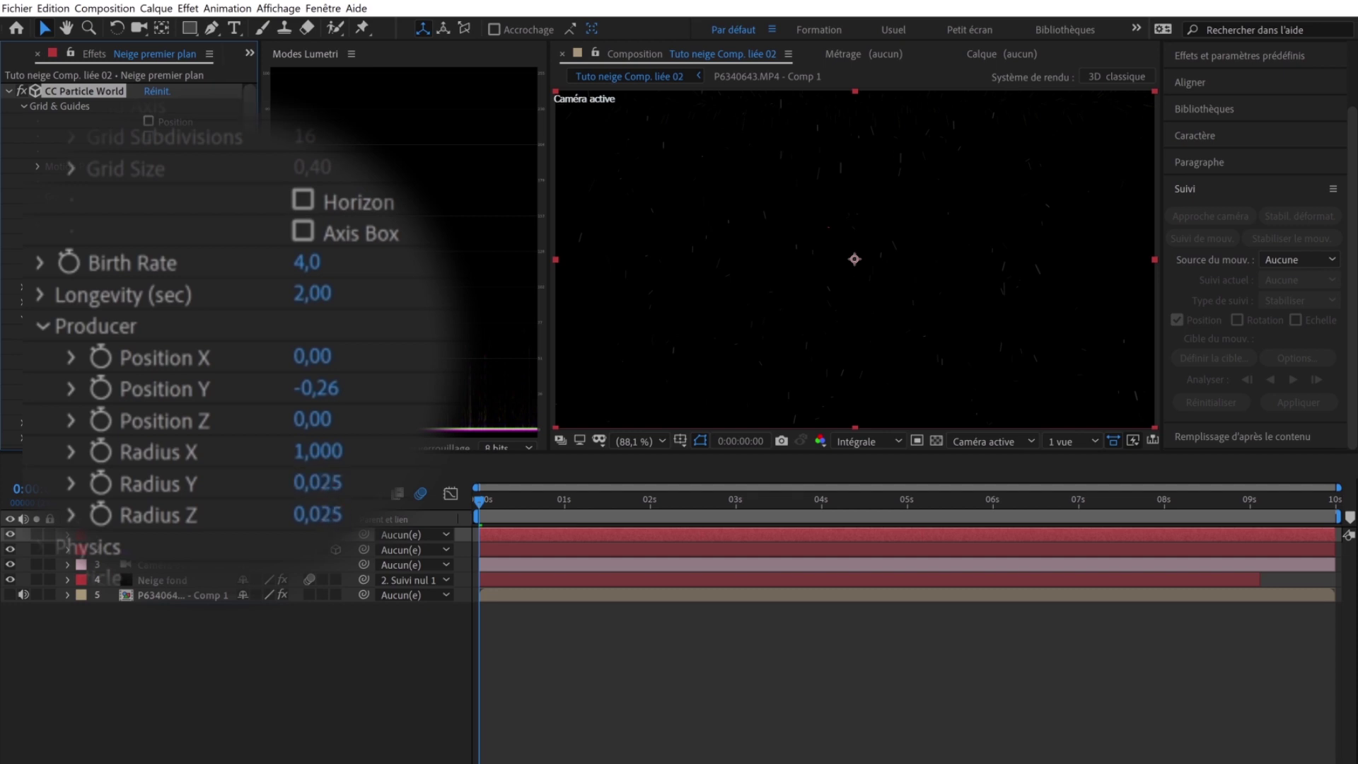
Step: Set the foreground Producer's Radius Y to 0.3 and its Radius Z to 3
click(319, 483)
text(0,3)
key(Tab)
text(3)
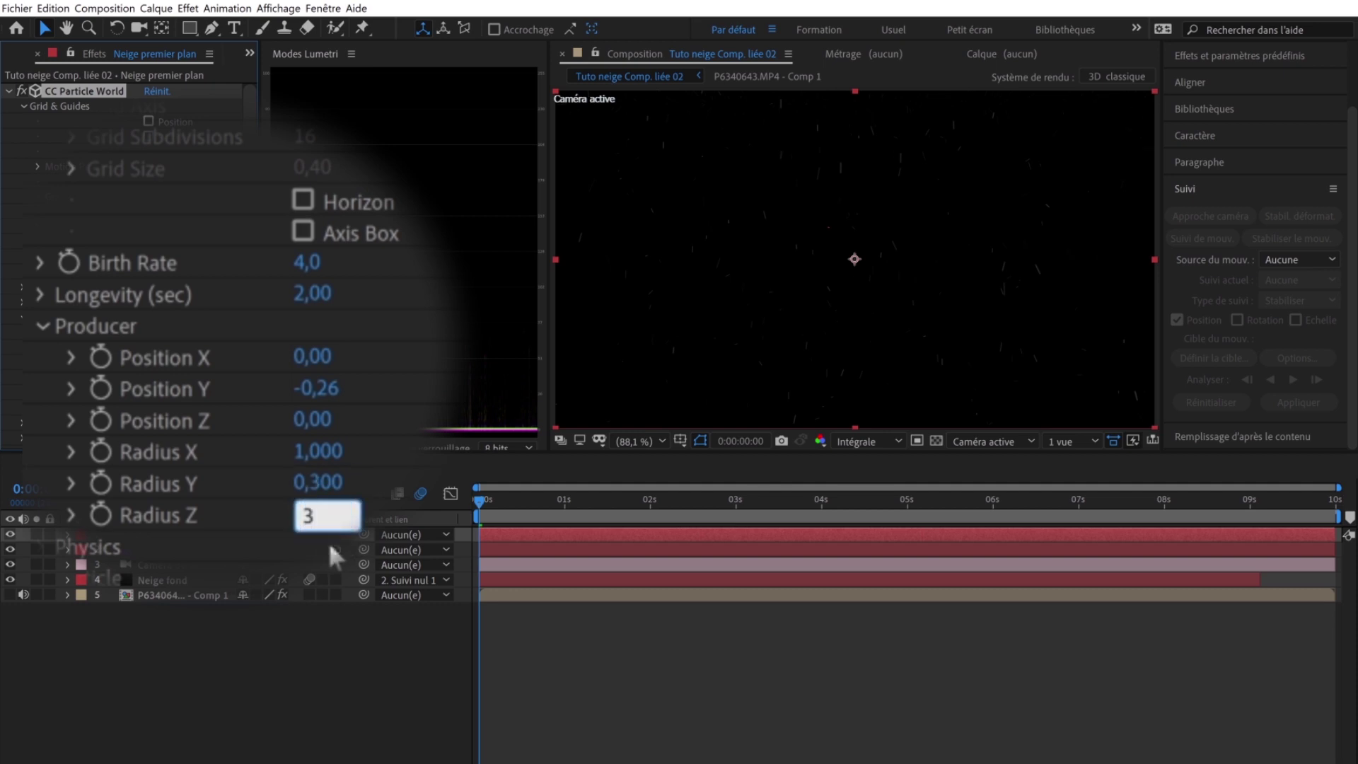
key(Return)
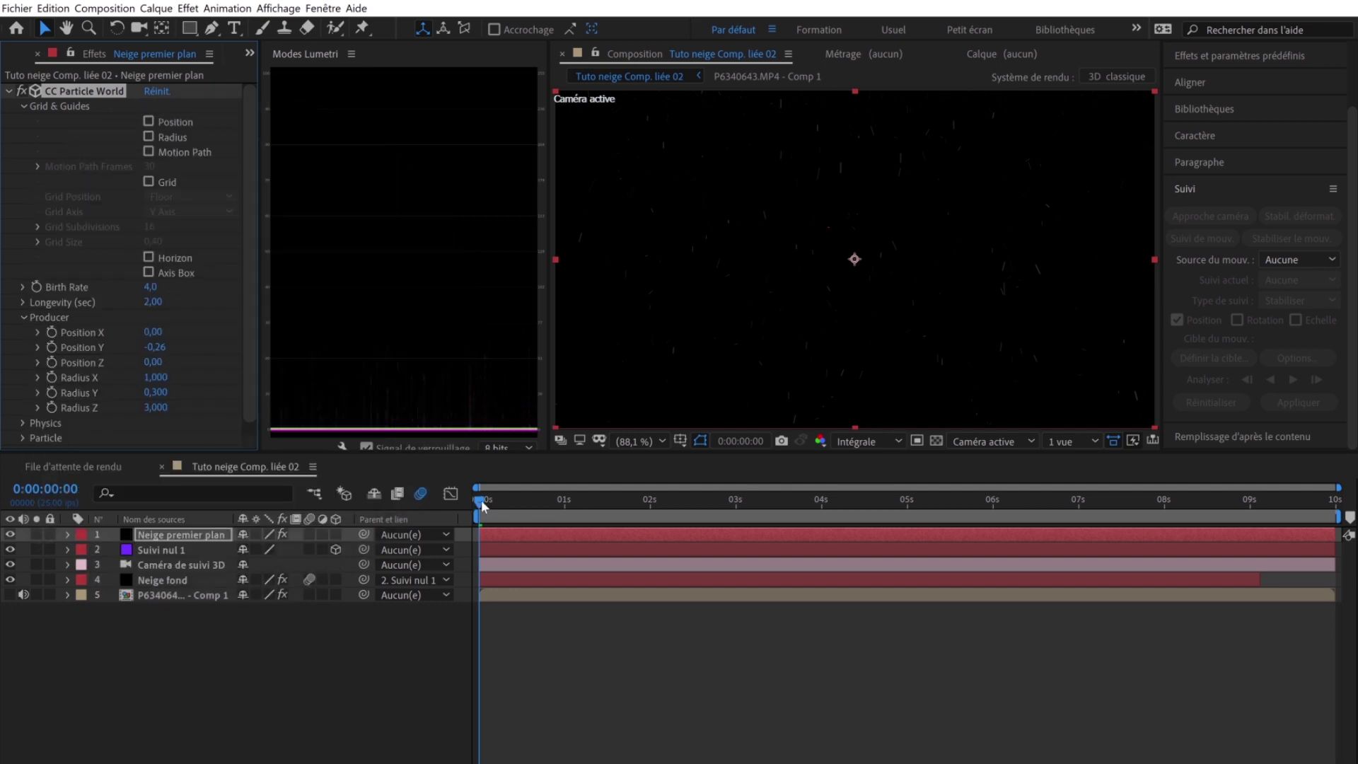
Step: Trim the start of the foreground snow layer to 0:00:01:03 and slide the layer back to the beginning of the composition
drag(481, 499, 573, 499)
key(space)
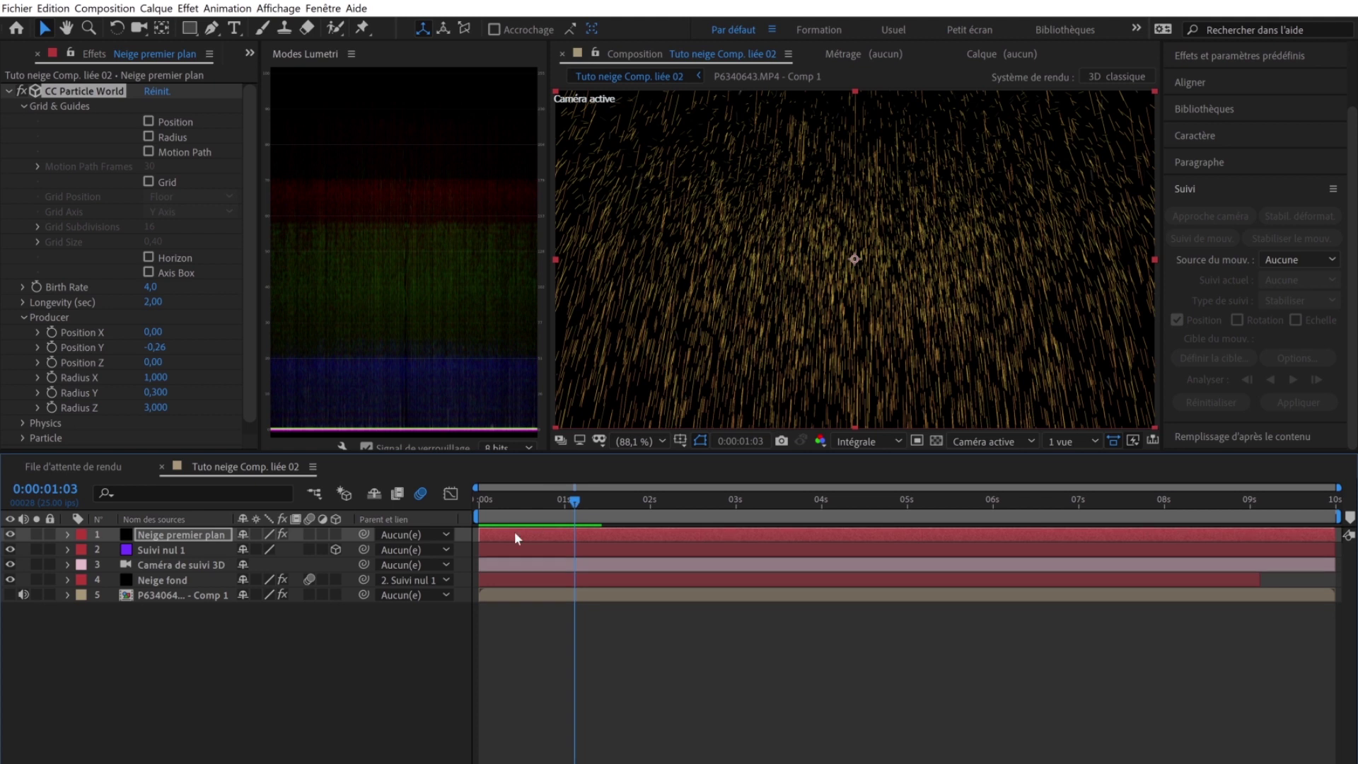
click(478, 534)
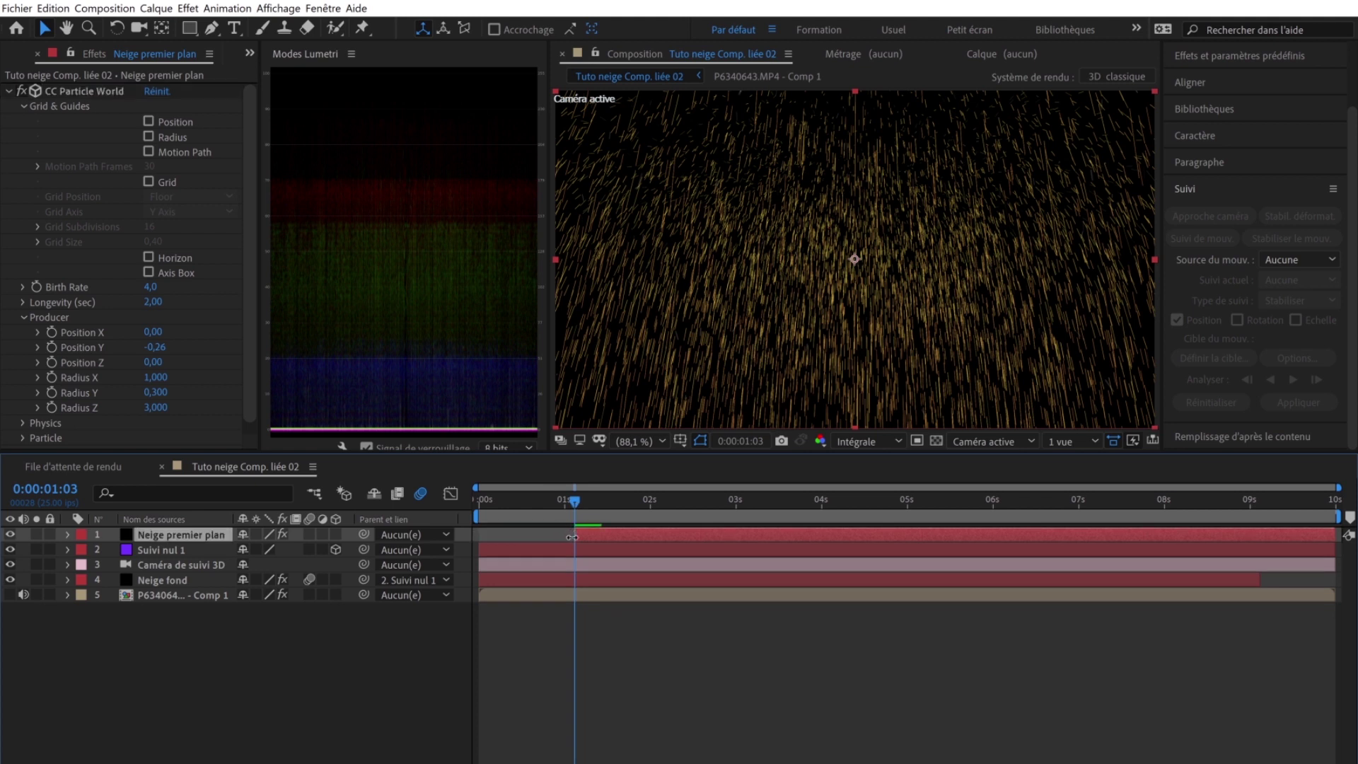
drag(610, 537, 516, 540)
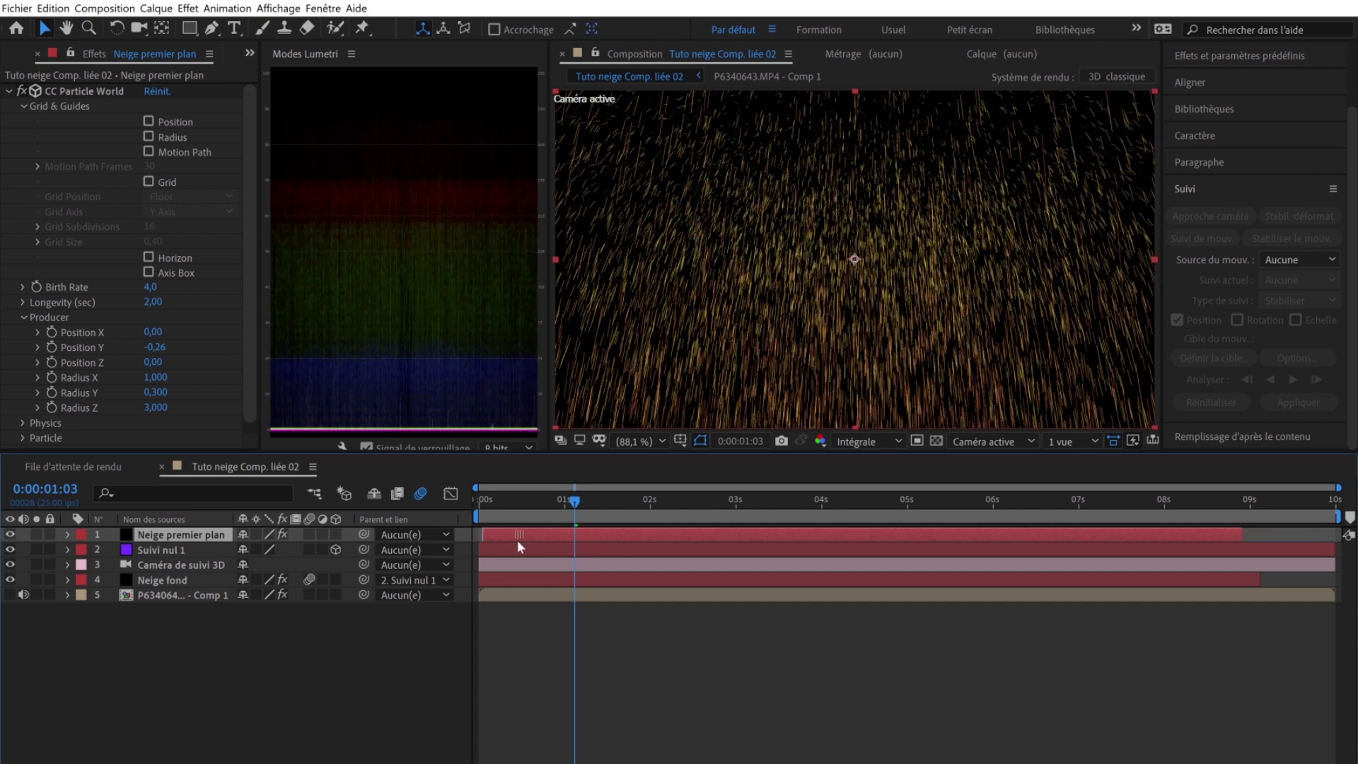
Step: Change the foreground particles' Physics Animation to Twirly and return to the first frame
key(Home)
click(177, 305)
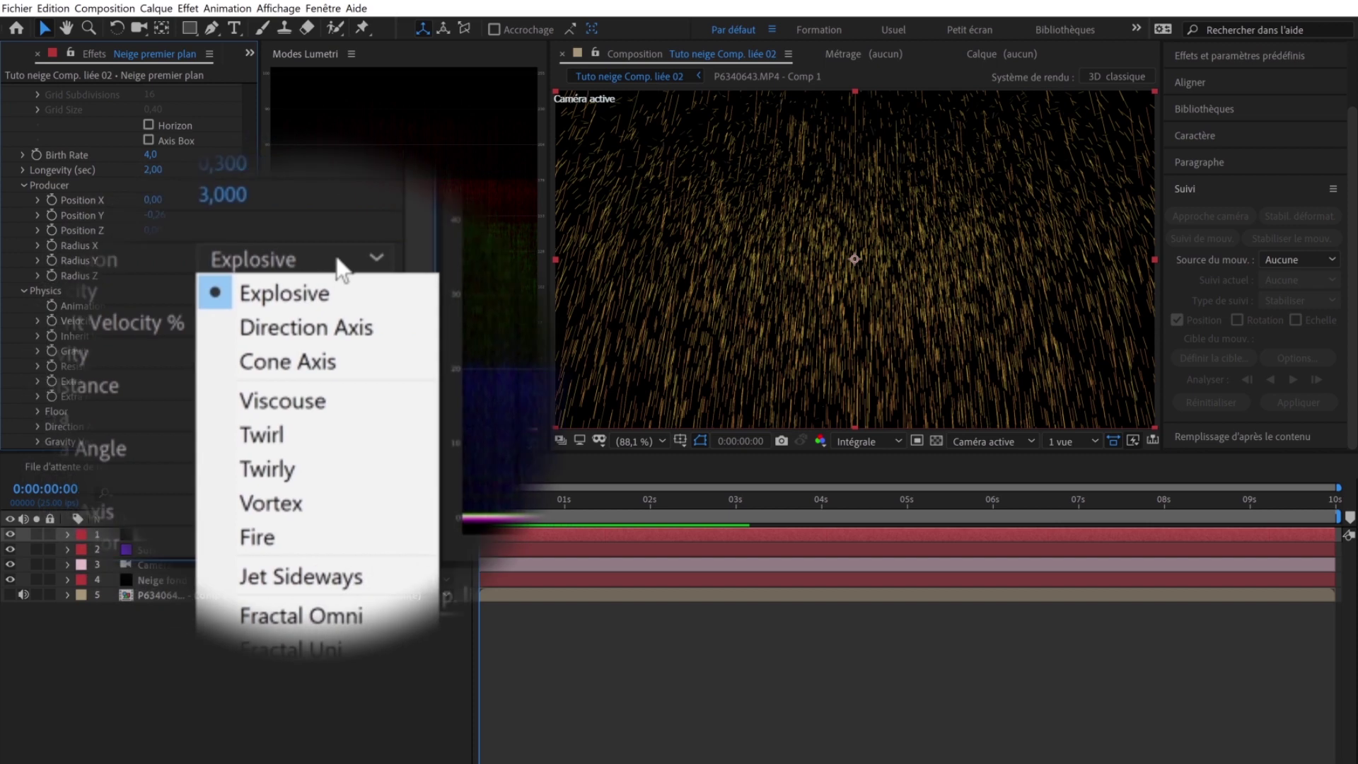
click(297, 467)
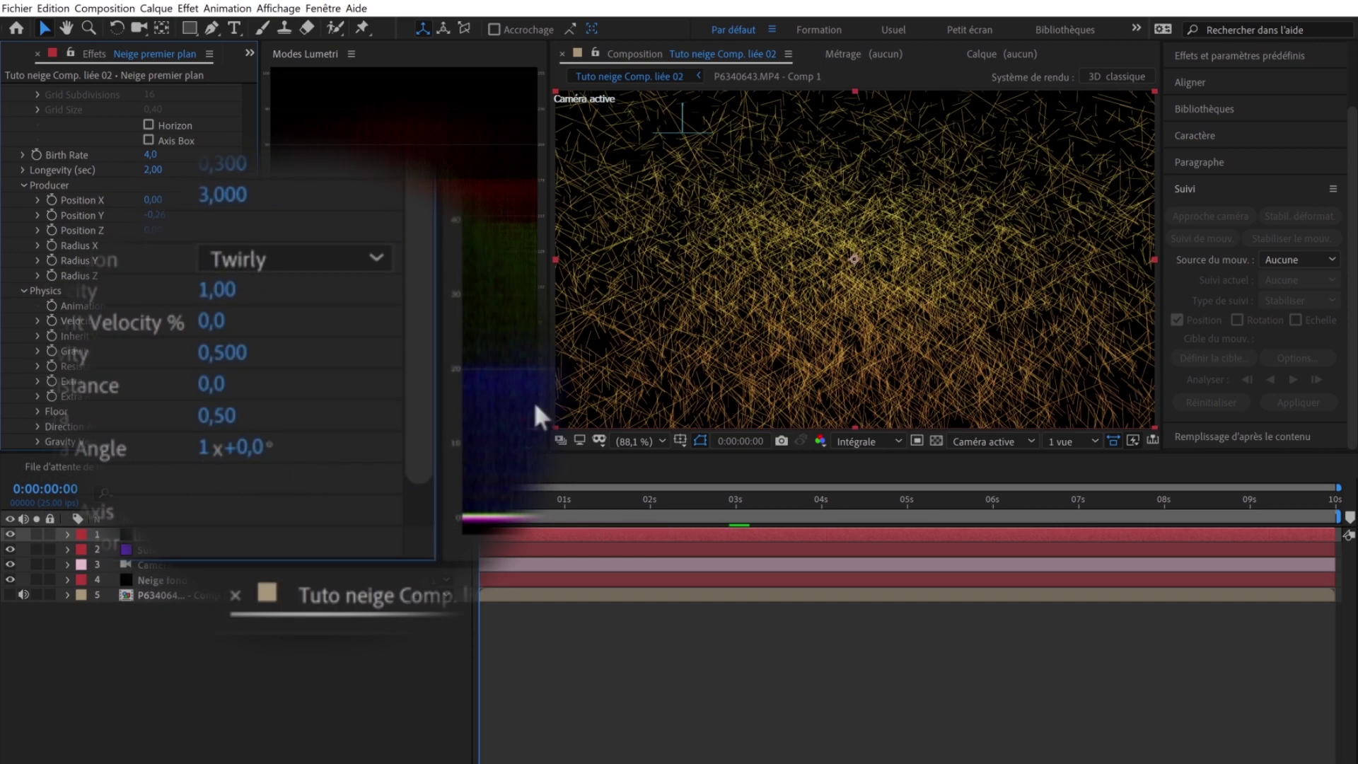
click(485, 504)
drag(487, 504, 413, 512)
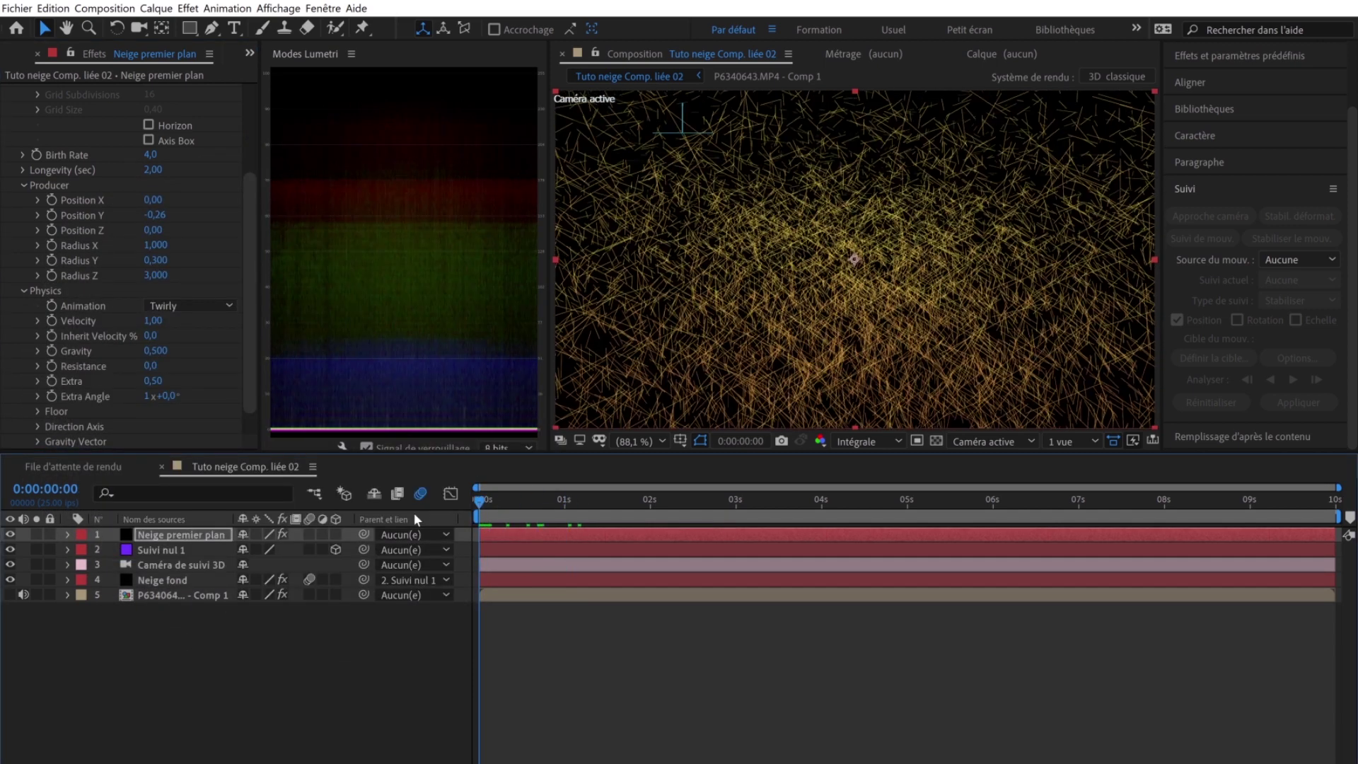
Step: Set the foreground particles' Velocity to 0.01
drag(322, 345, 287, 337)
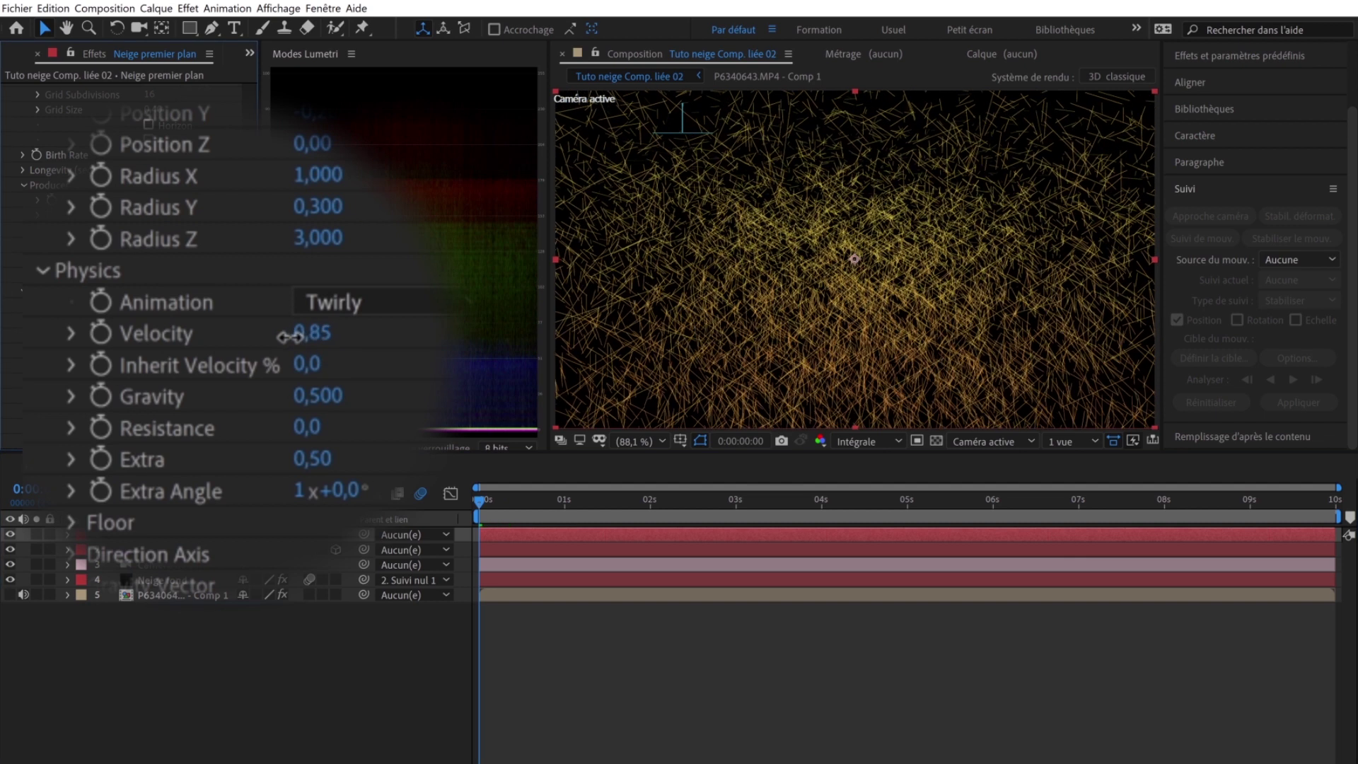
click(315, 335)
text(0,)
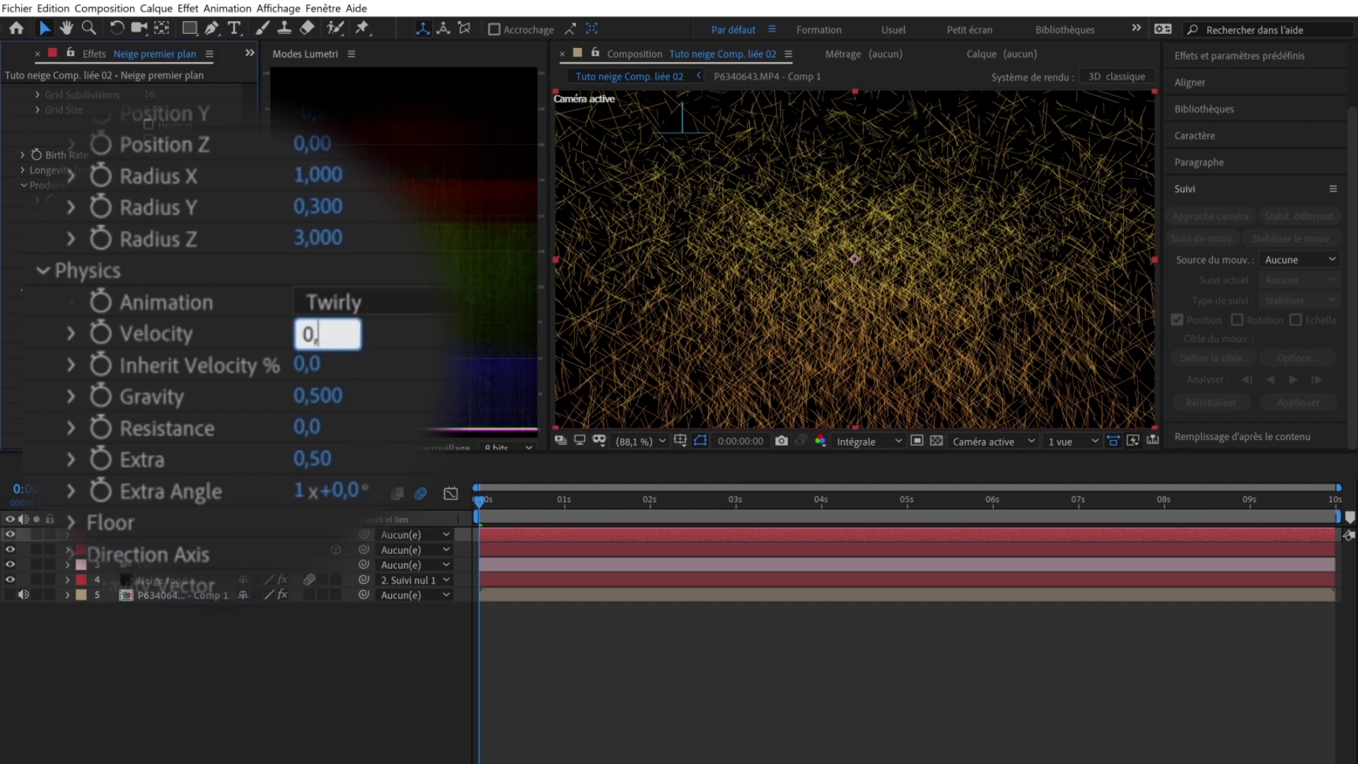
text(01)
key(Return)
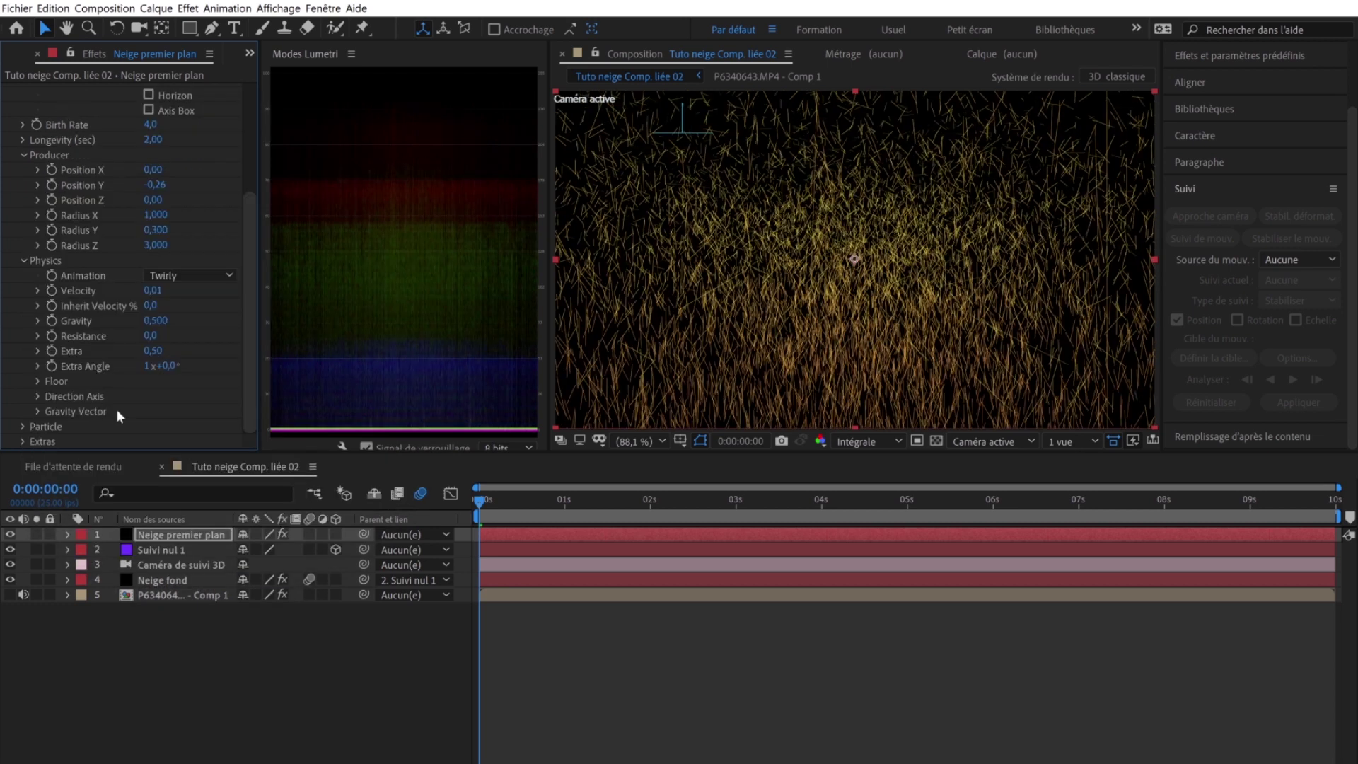
Step: Change the foreground Particle Type to Faded Sphere
click(24, 426)
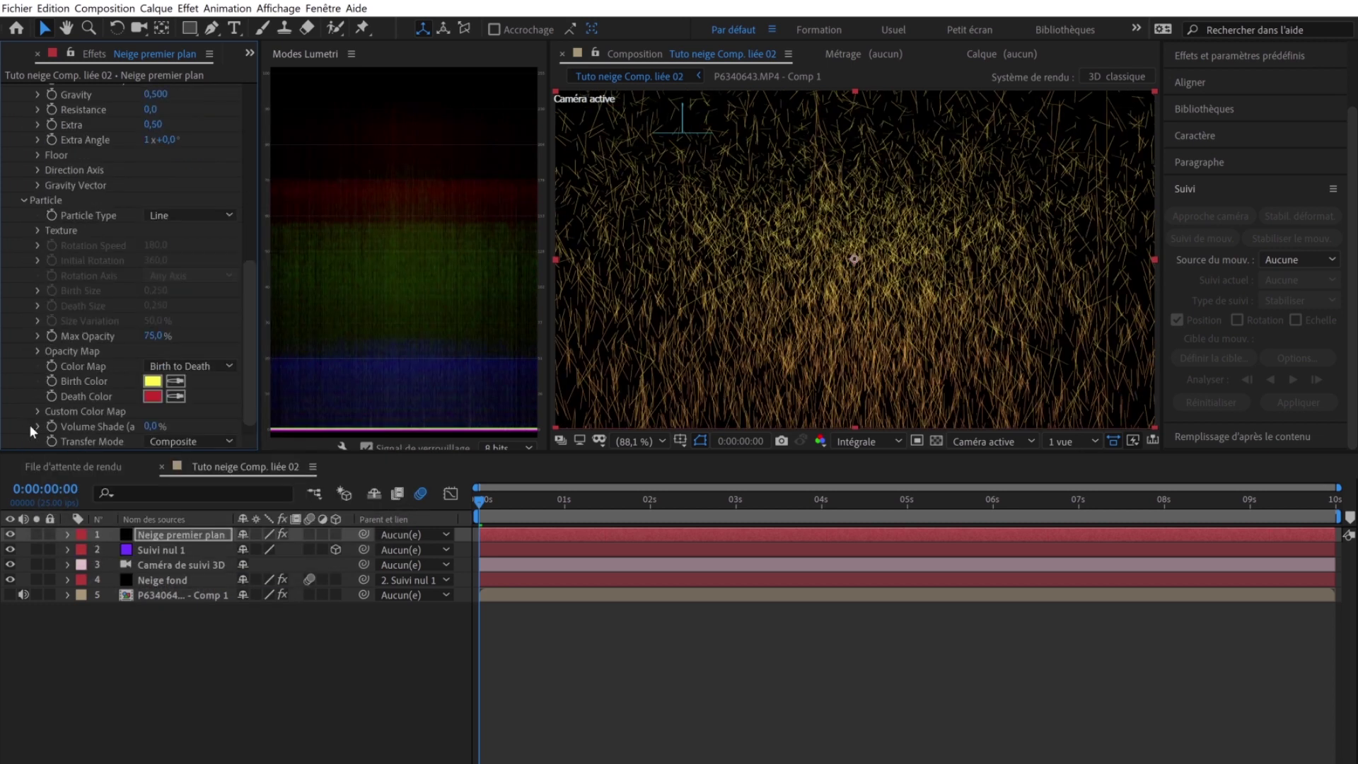
click(208, 213)
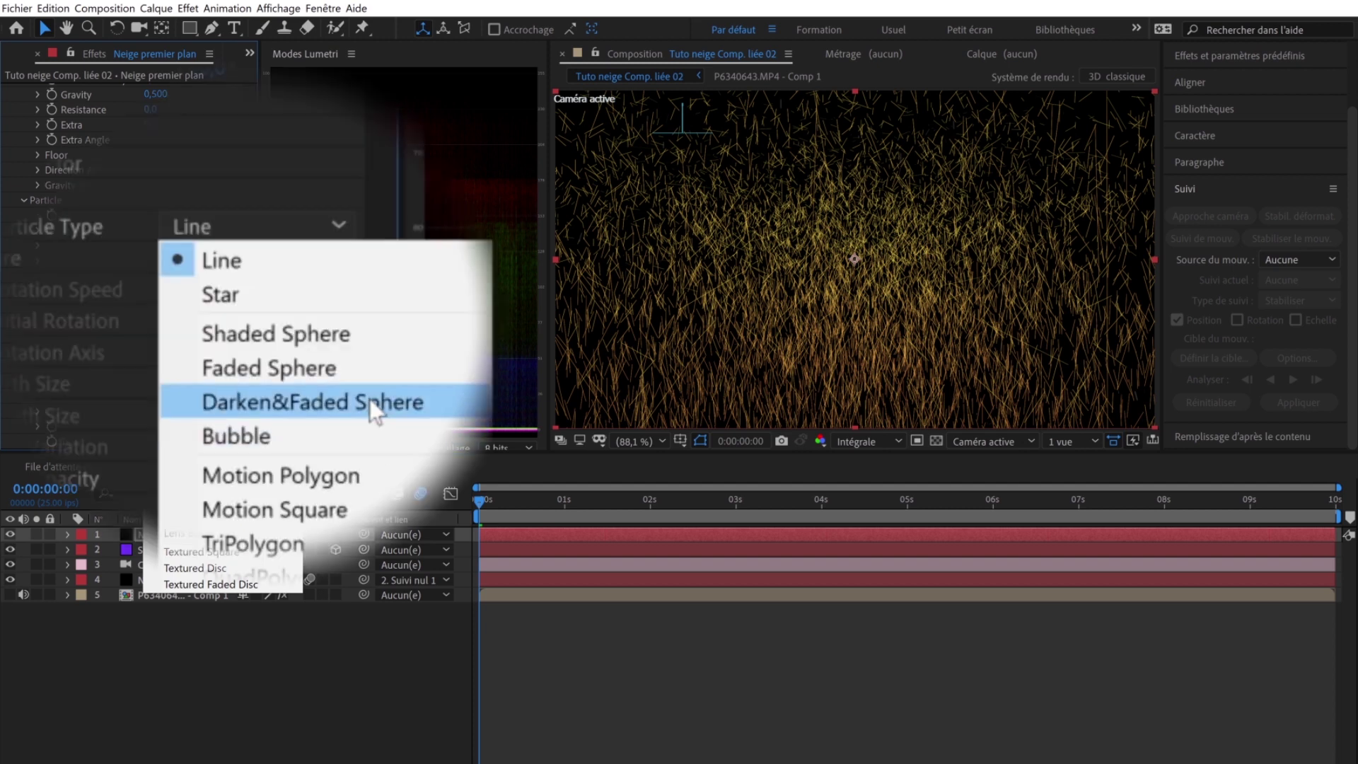
click(353, 371)
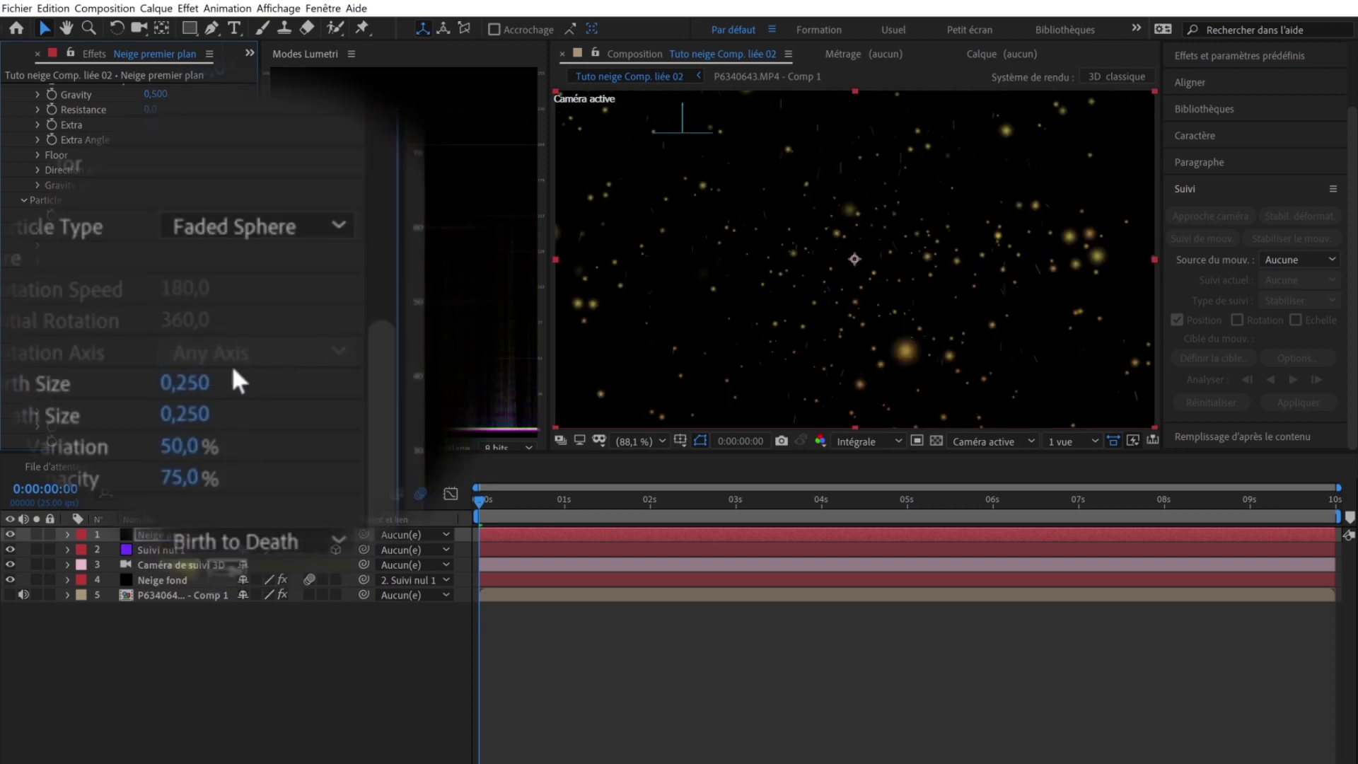
Step: Make the foreground particles white by setting both Birth Color and Death Color to FFFFFF
click(153, 382)
text(ffffff)
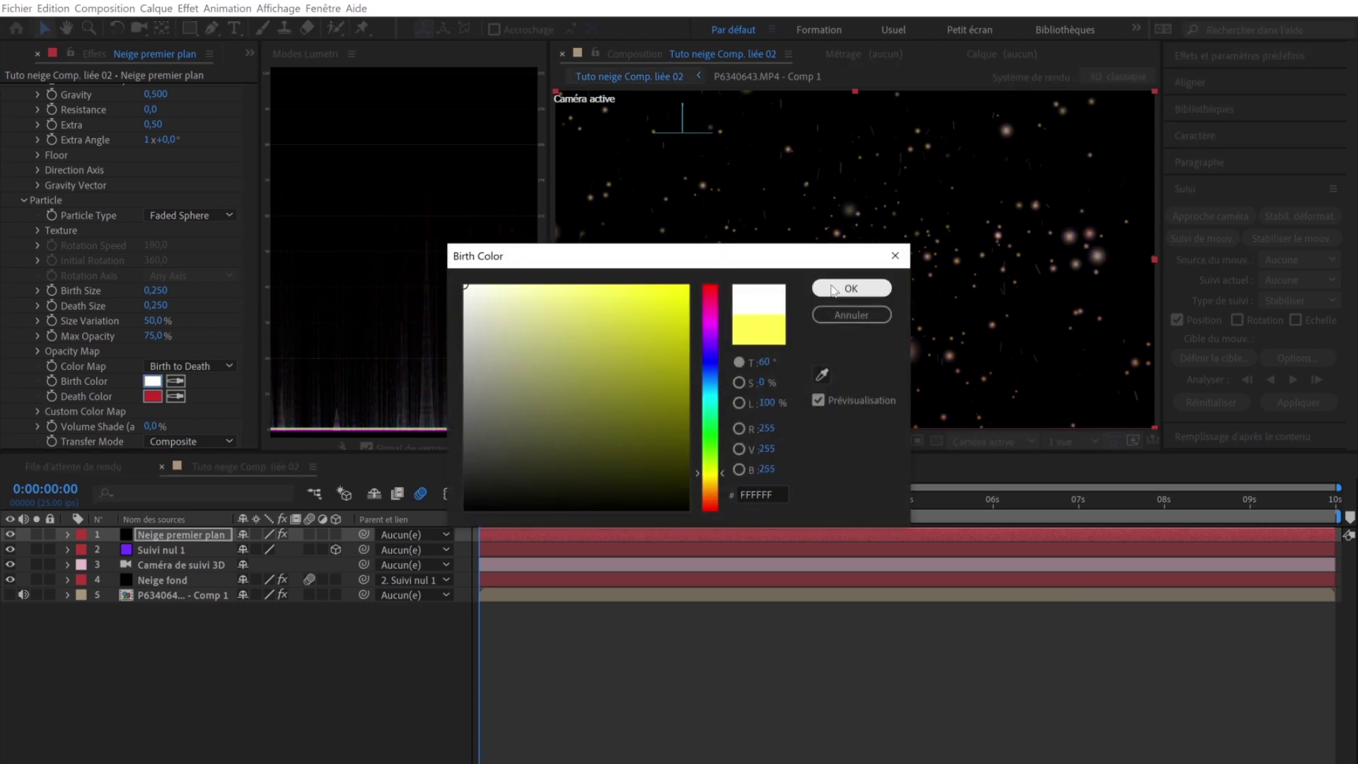
key(Return)
click(153, 396)
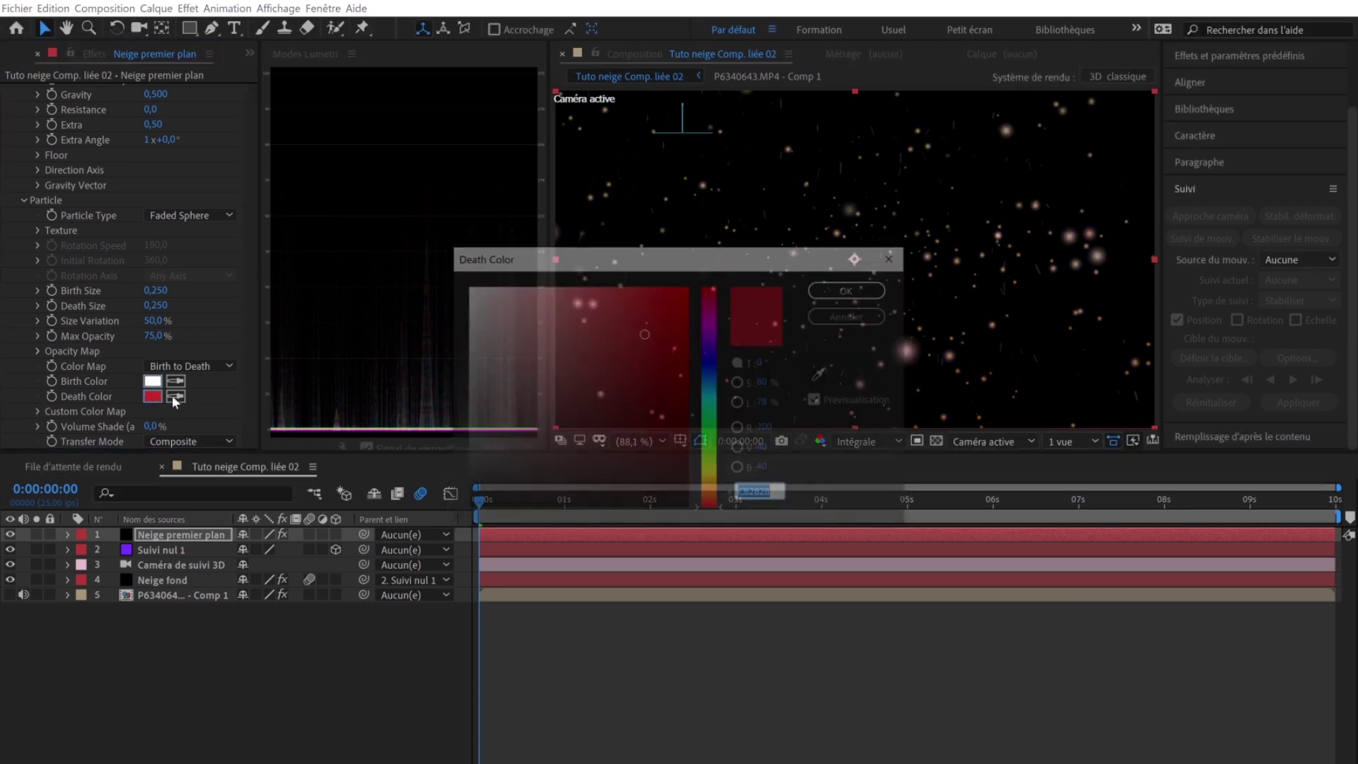
text(ffffff)
click(870, 289)
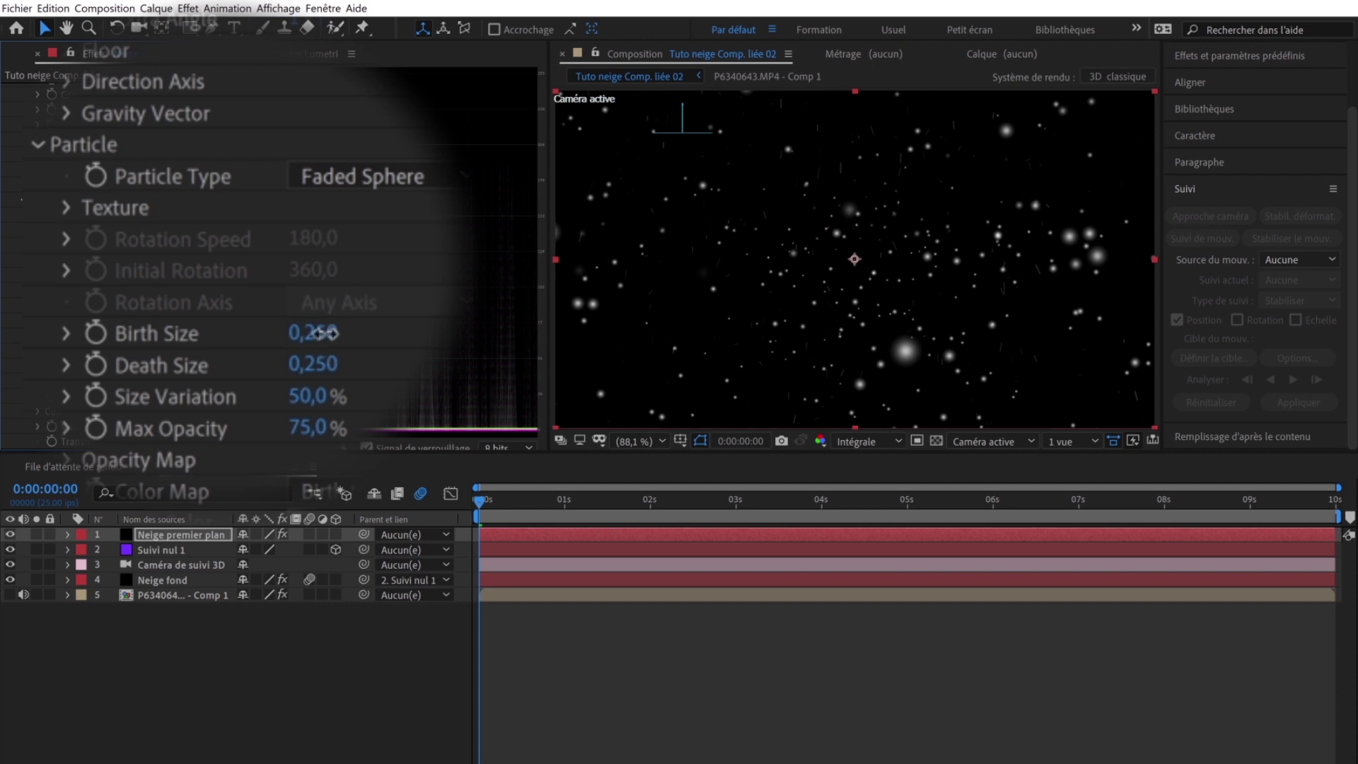
Step: Set the foreground particles' Birth Size to 0 and Size Variation to 100%, and play a preview
drag(318, 332, 252, 403)
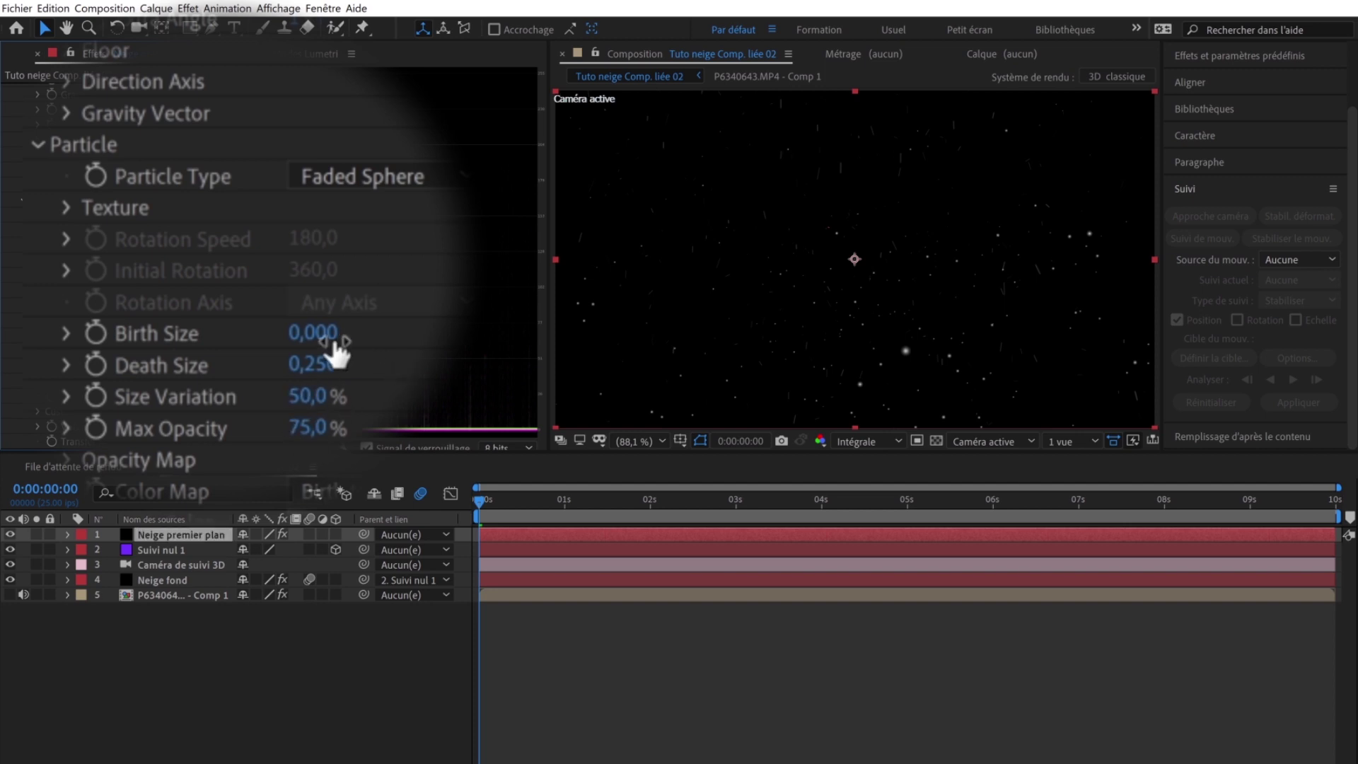
drag(314, 399, 433, 393)
key(space)
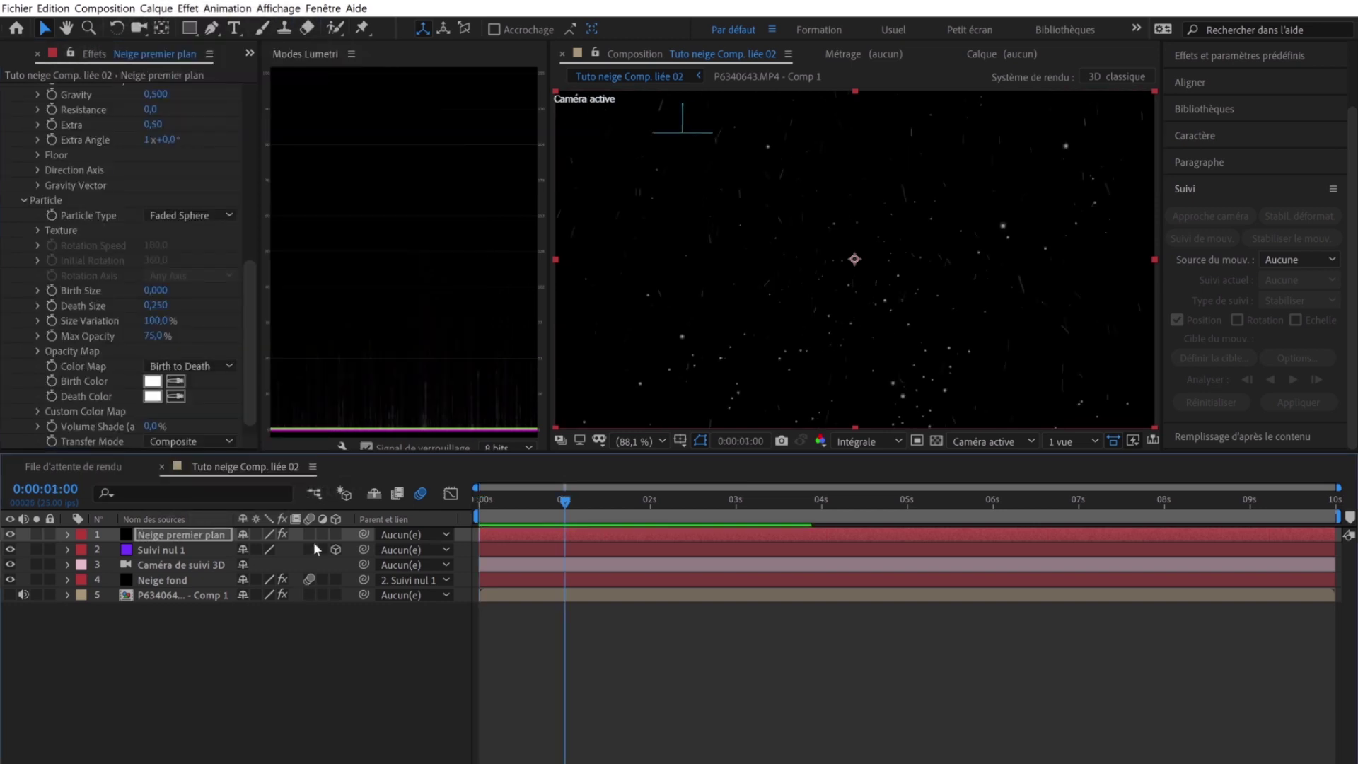
Step: Enable motion blur on the foreground snow layer and preview the animation
click(309, 534)
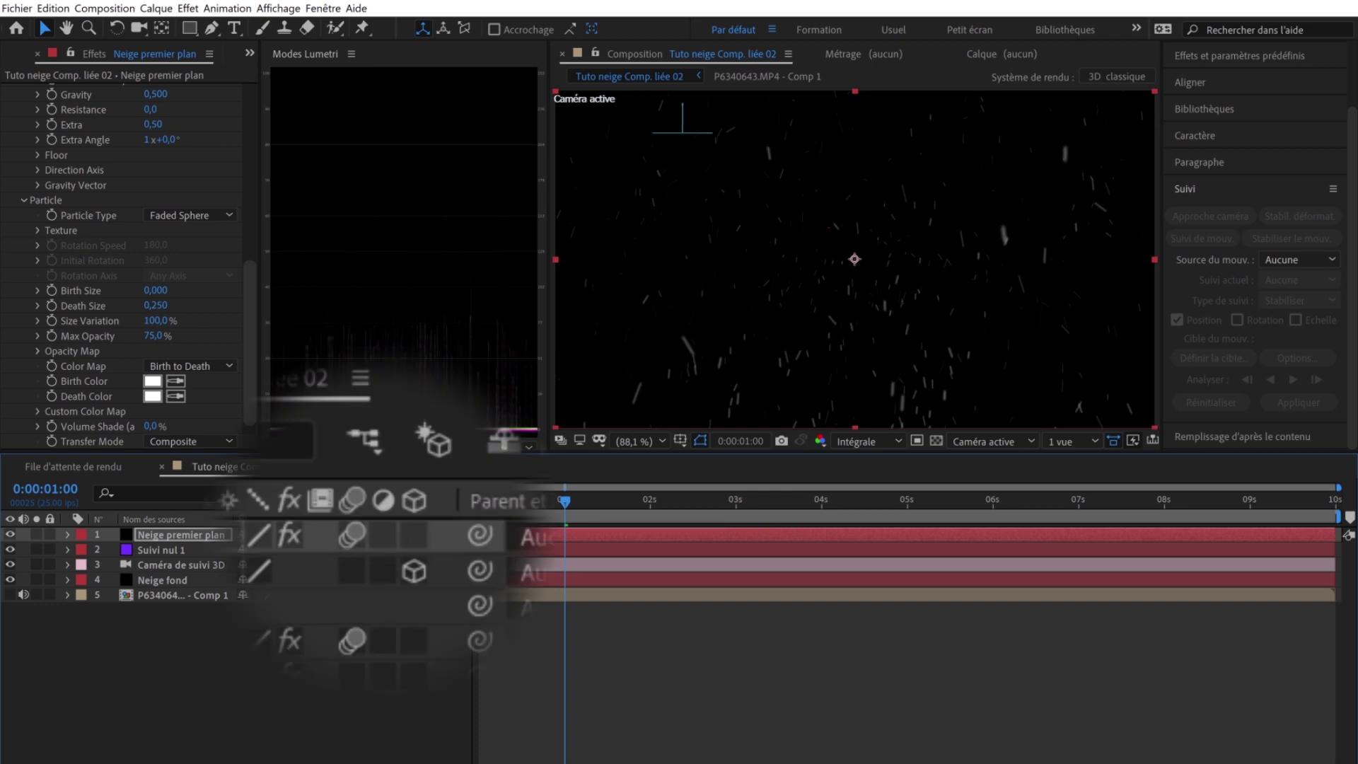
key(space)
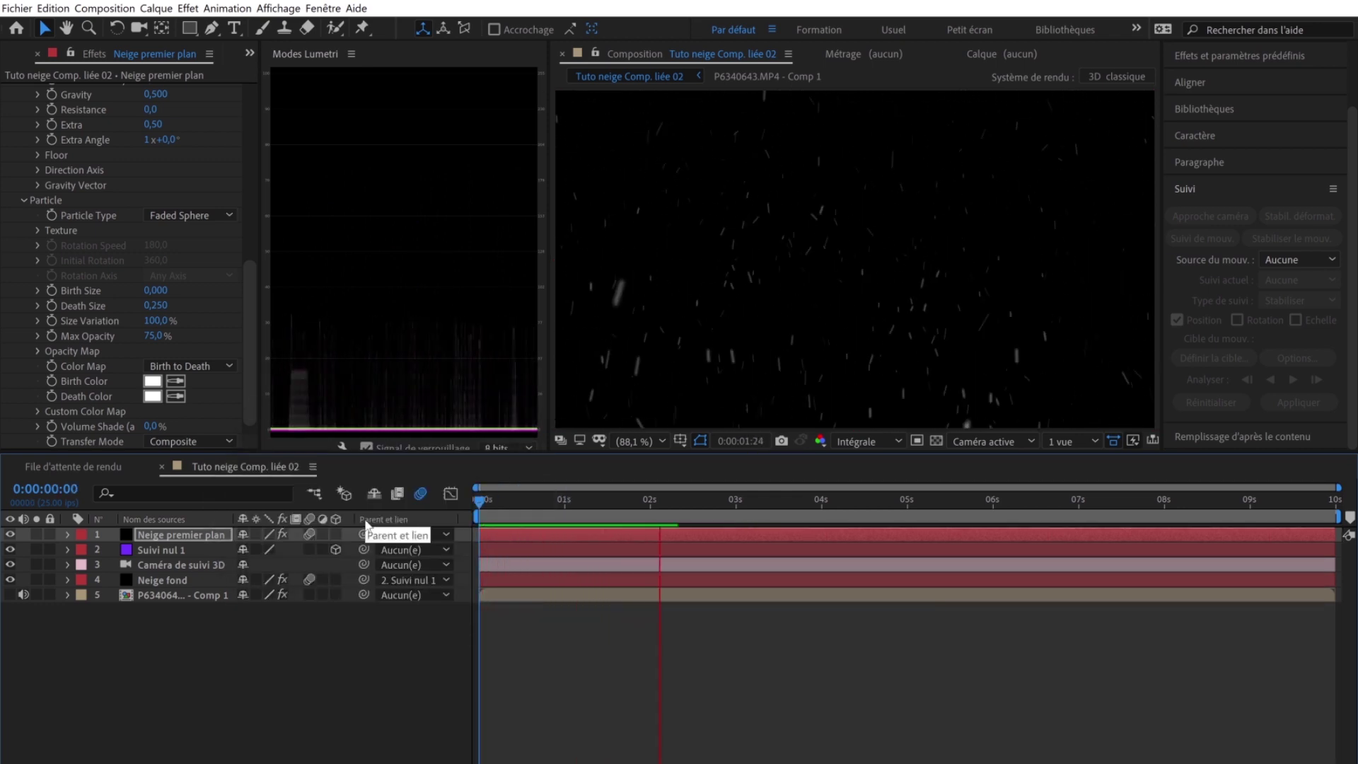
key(space)
drag(501, 498, 464, 502)
key(space)
key(space)
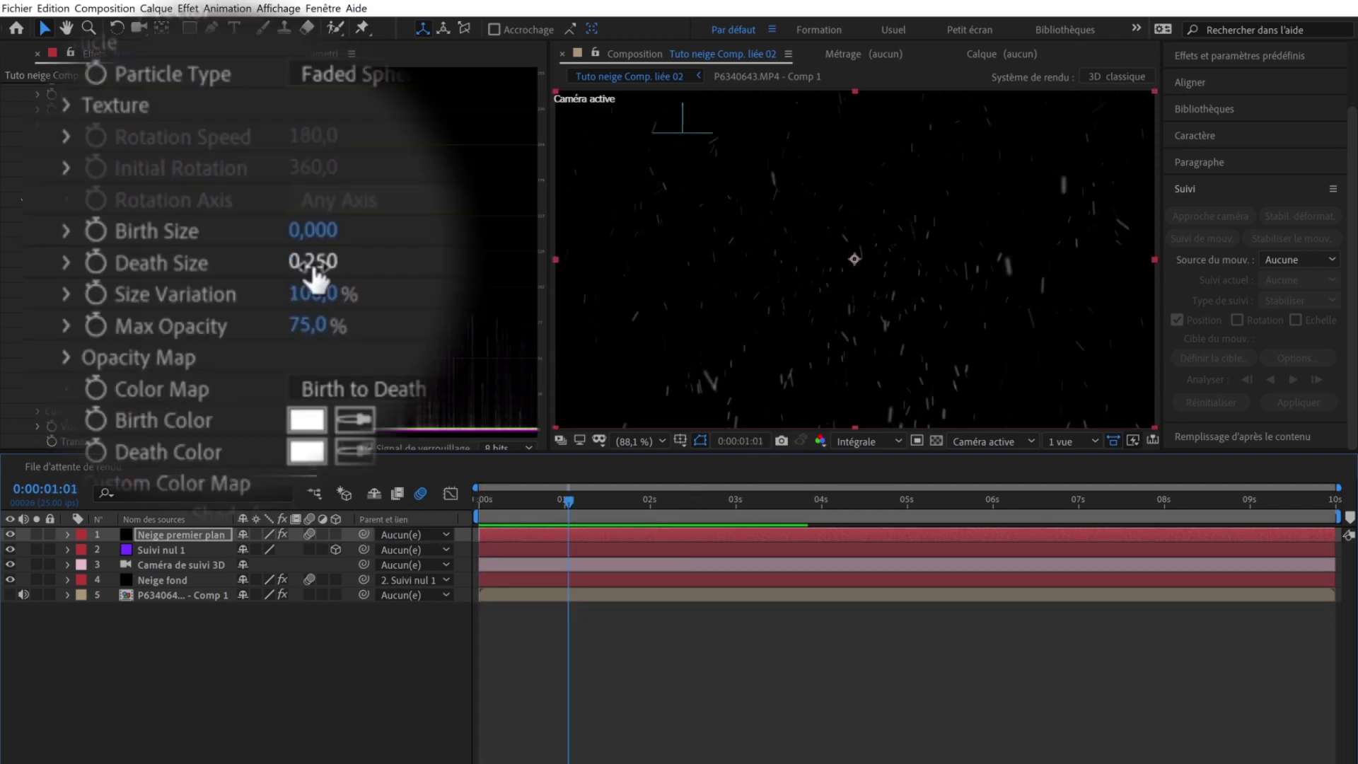
Step: Set the foreground particles' Death Size to 0.3
click(155, 305)
text(0,3)
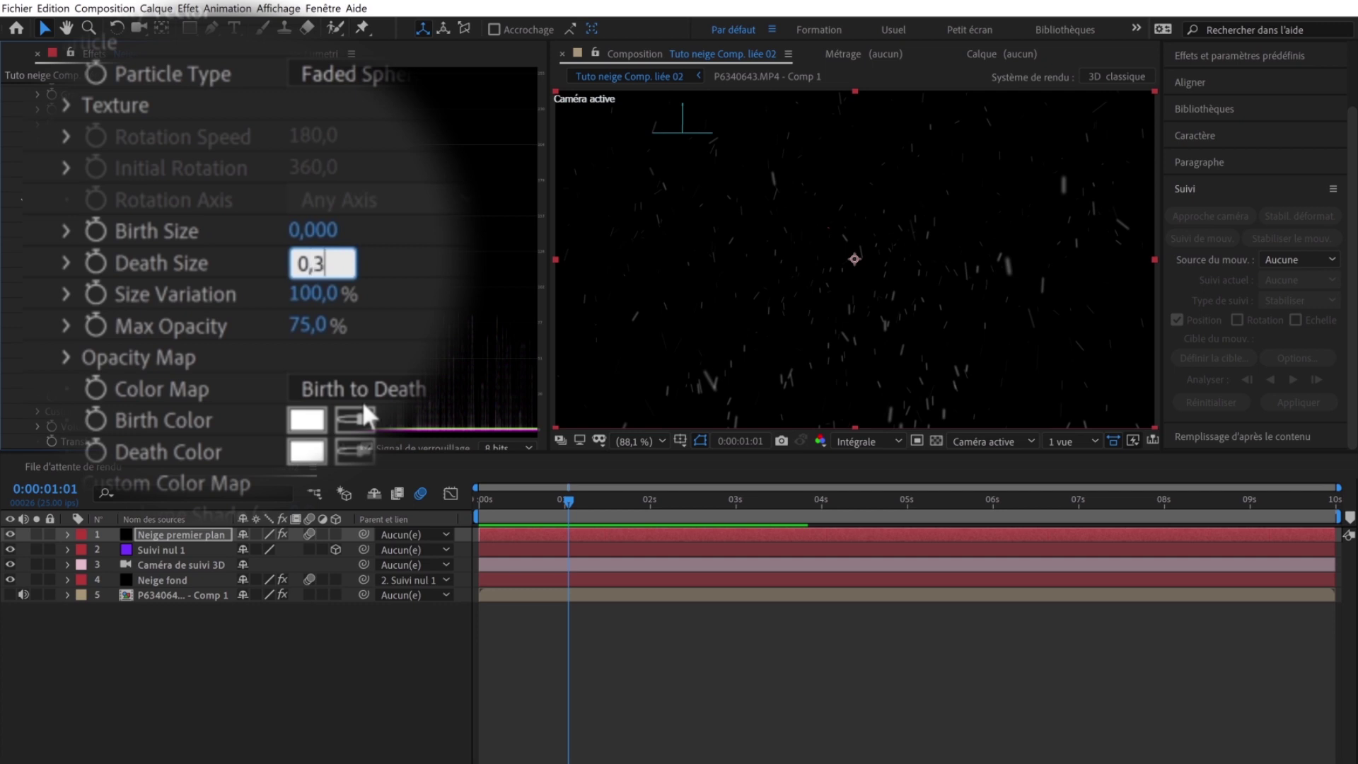
key(Return)
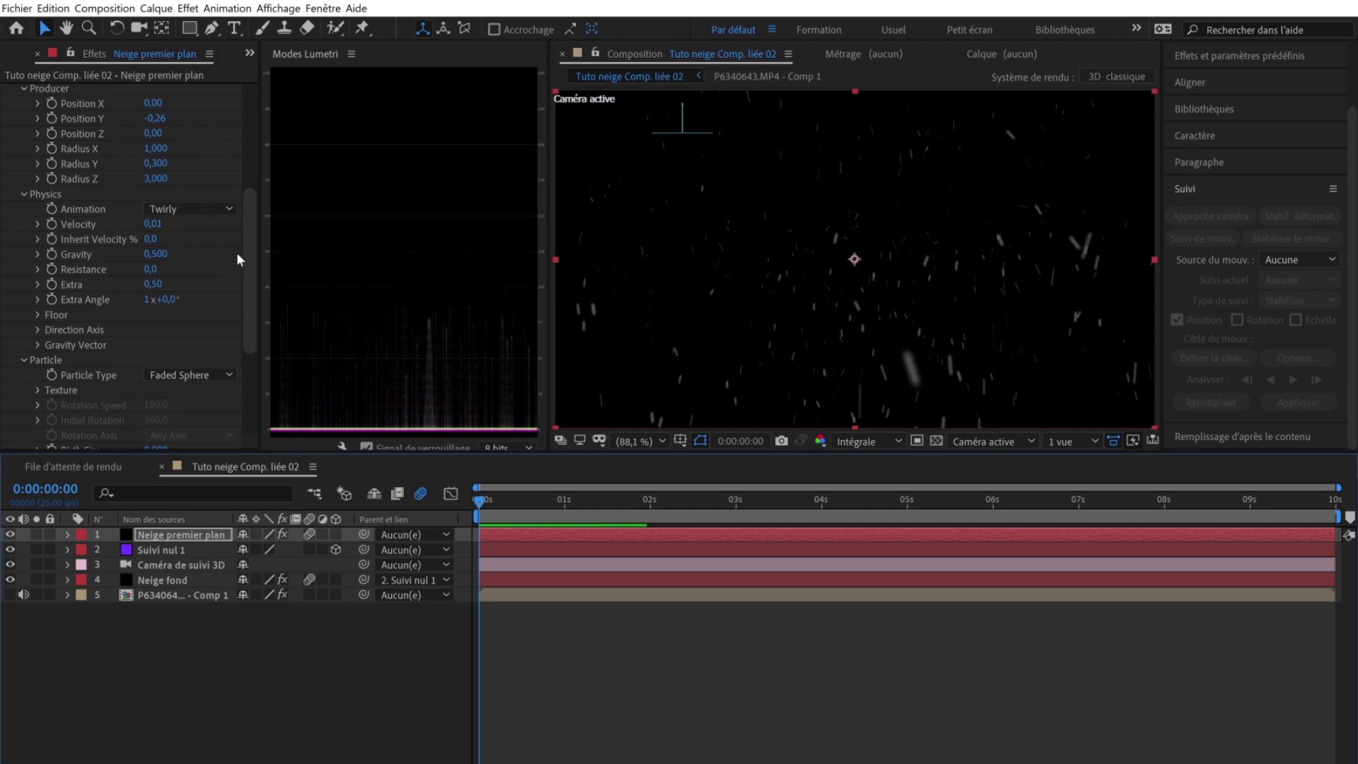
Step: Adjust the foreground Producer to Position Y -0.76, Radius Y 0.37 and Radius Z 4
drag(253, 276, 252, 249)
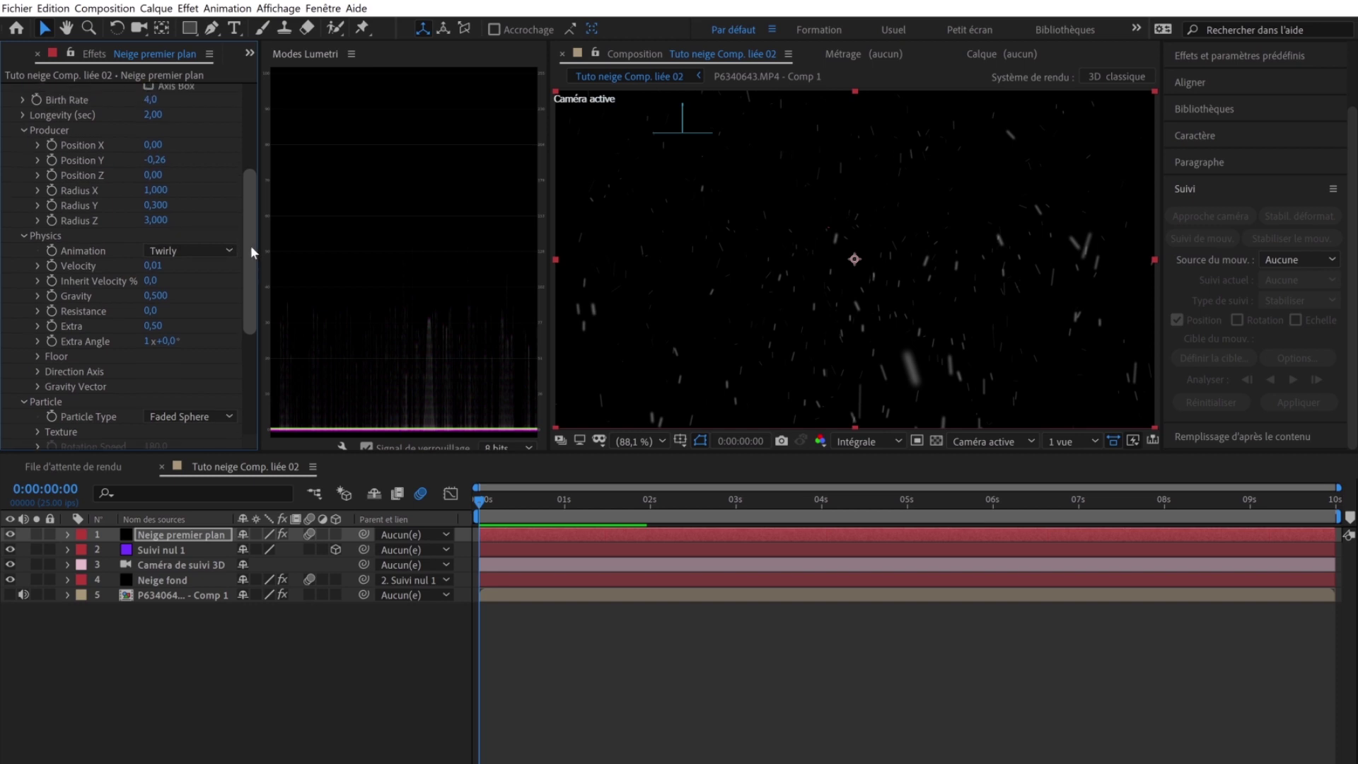
drag(154, 160, 128, 163)
drag(257, 214, 247, 217)
drag(311, 302, 495, 347)
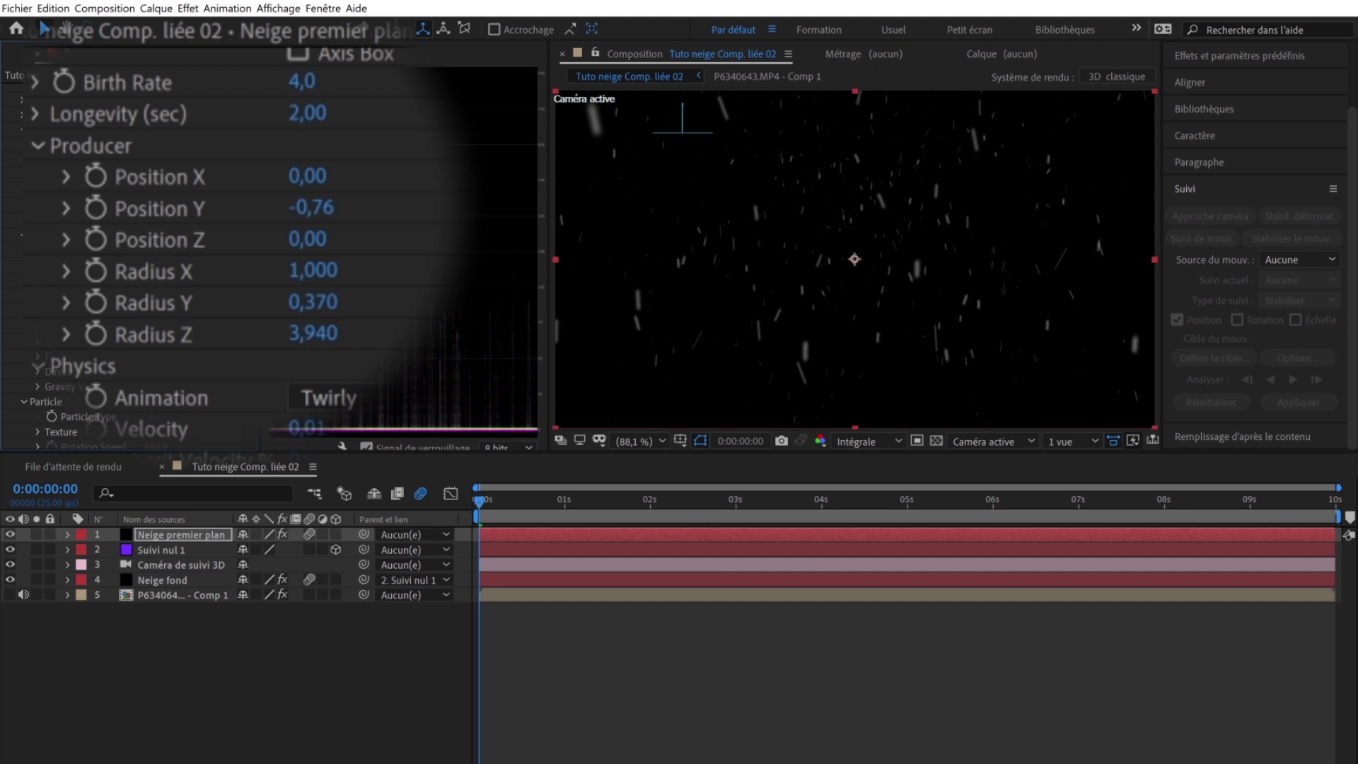
drag(312, 332, 413, 352)
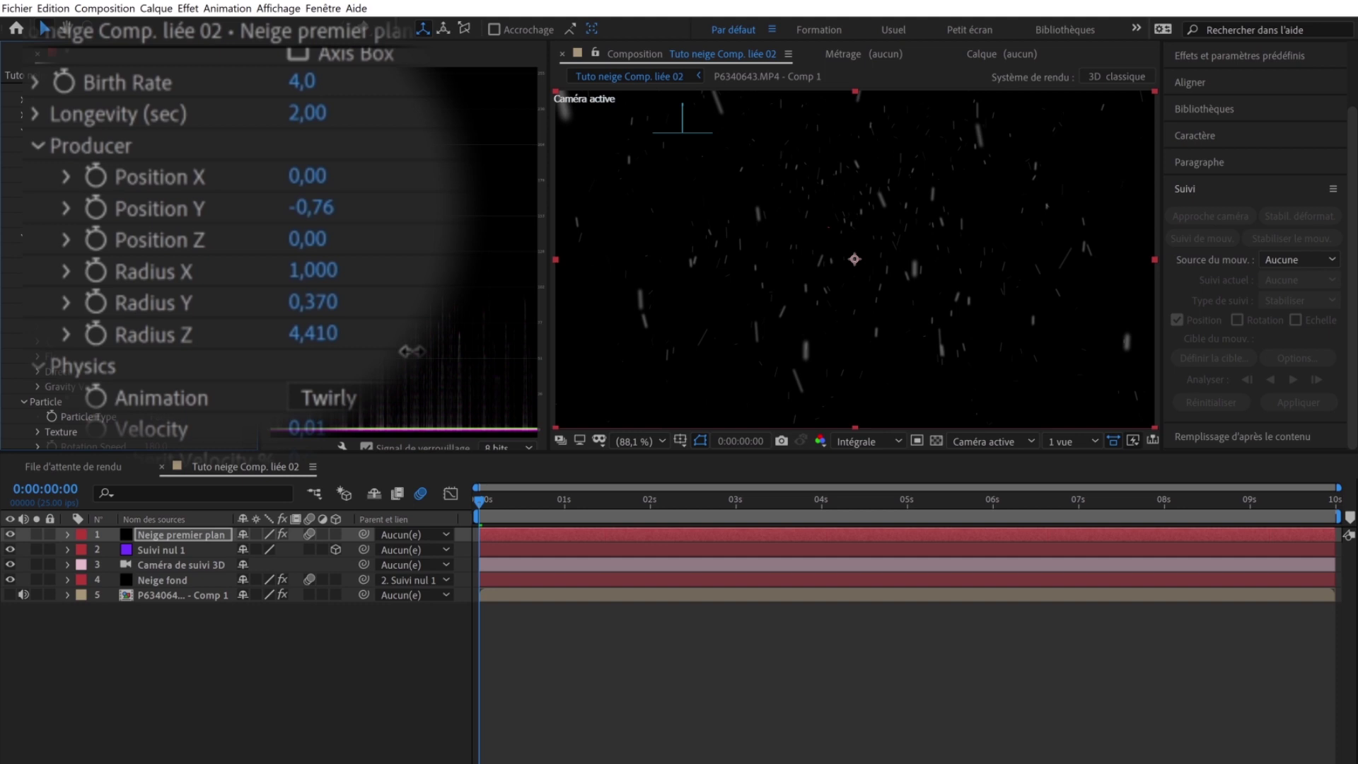
drag(423, 350, 365, 355)
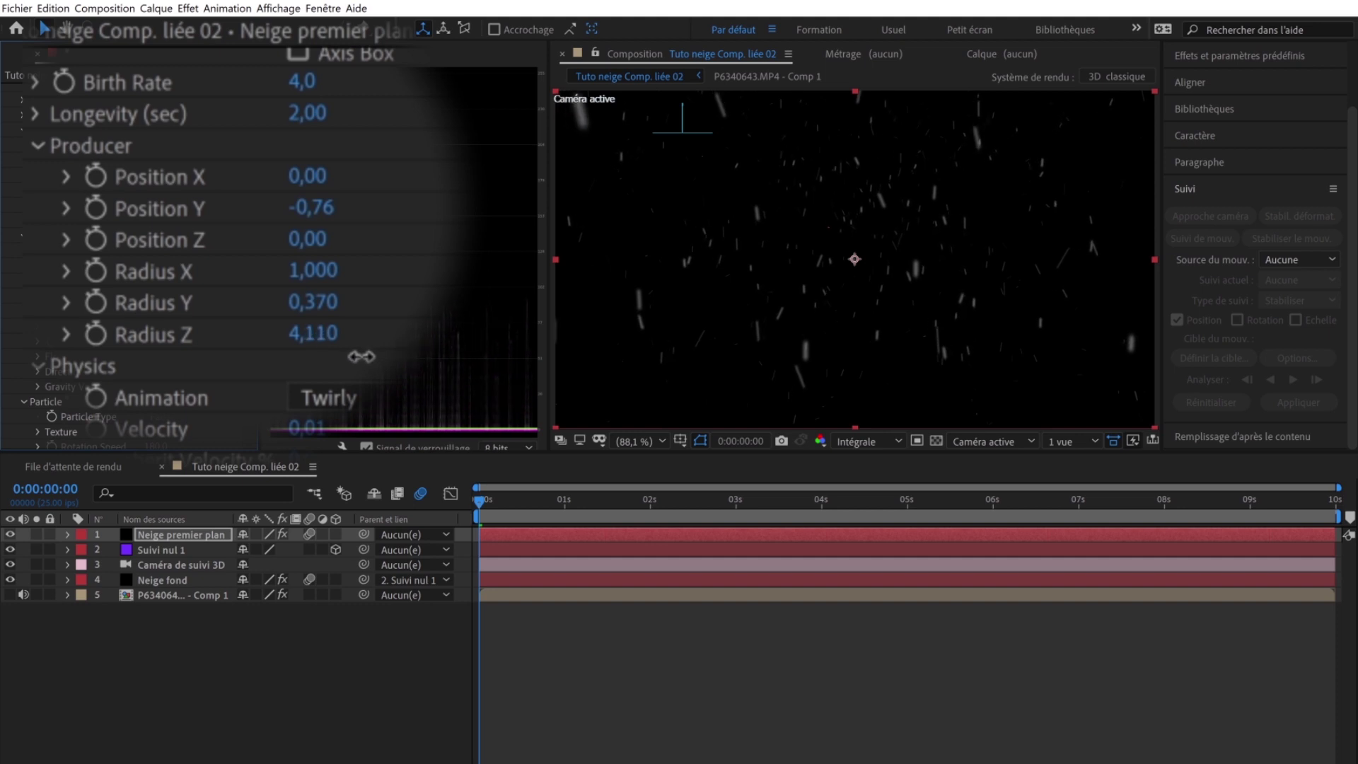
drag(362, 356, 358, 357)
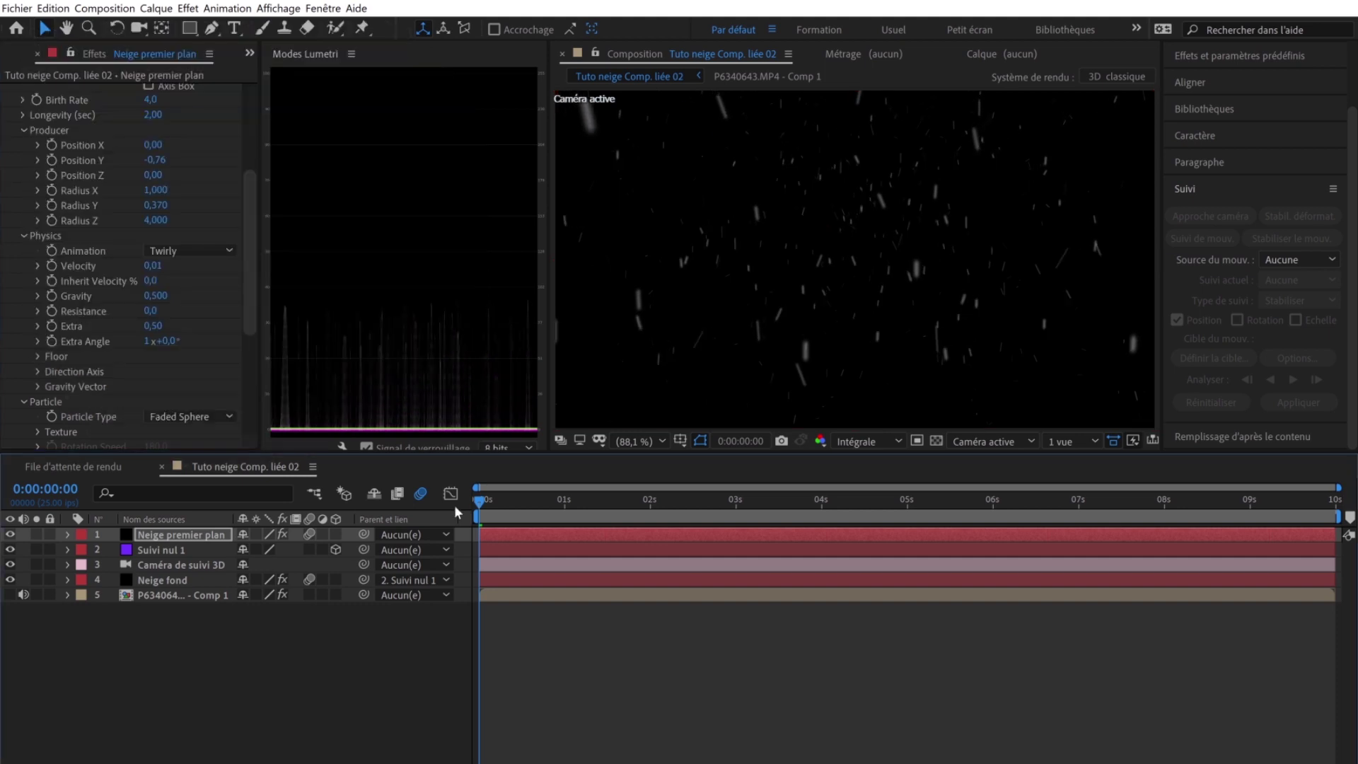
Step: Preview the foreground snow and lower its Physics Gravity to 0.38
key(space)
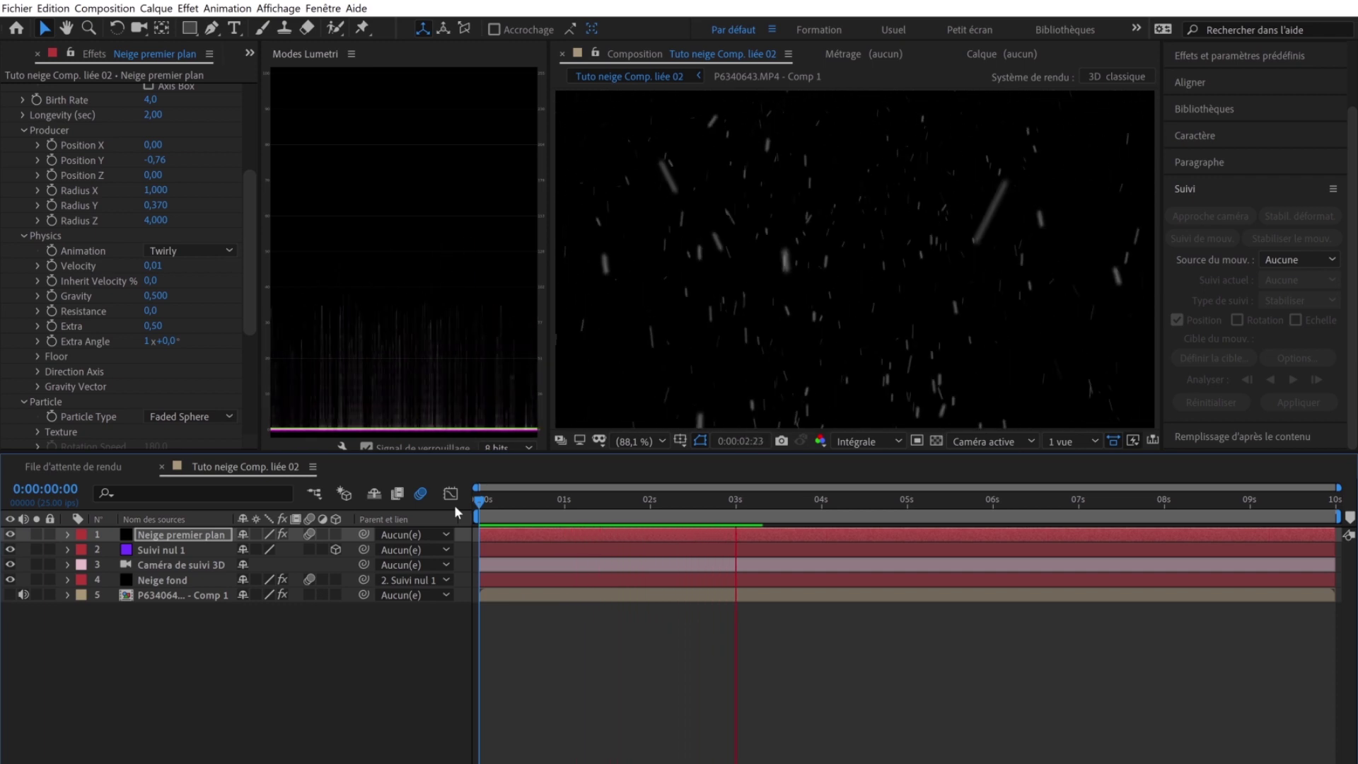
key(space)
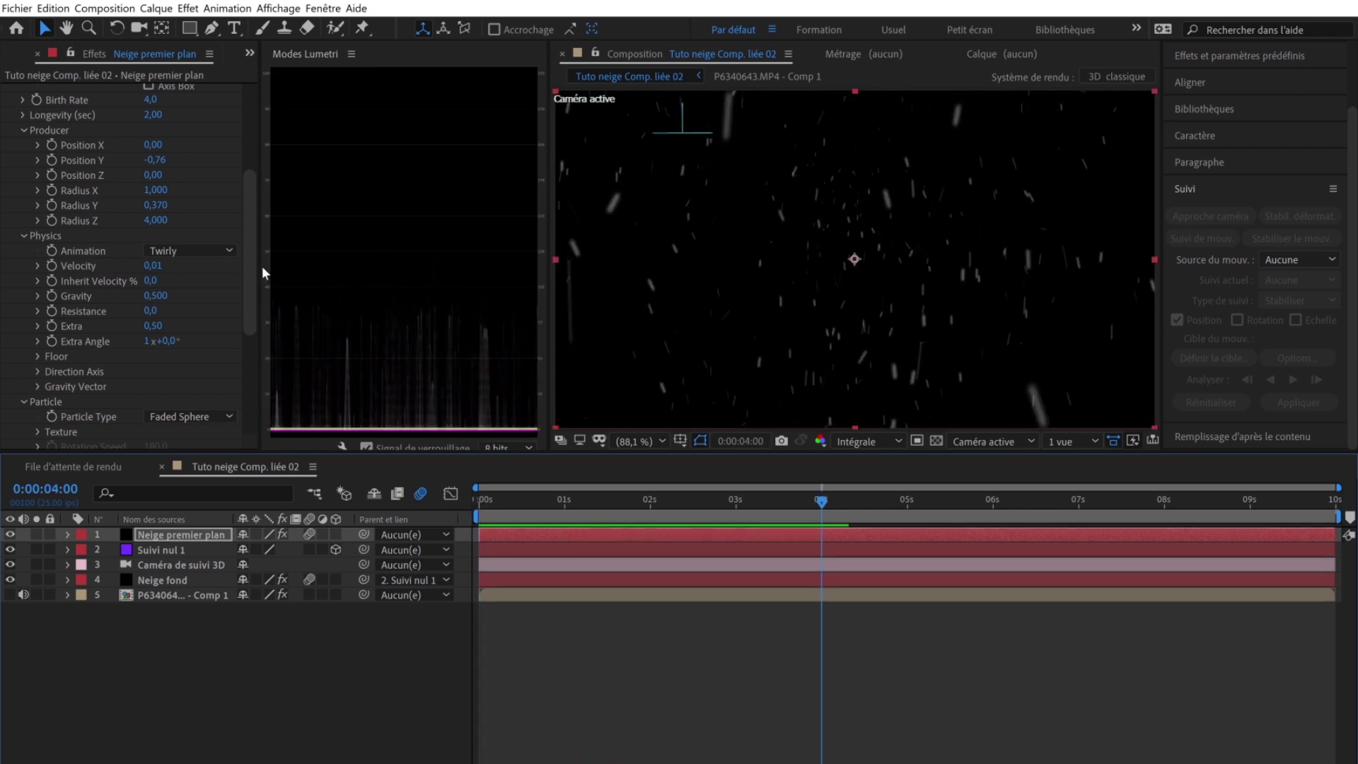
drag(252, 265, 244, 368)
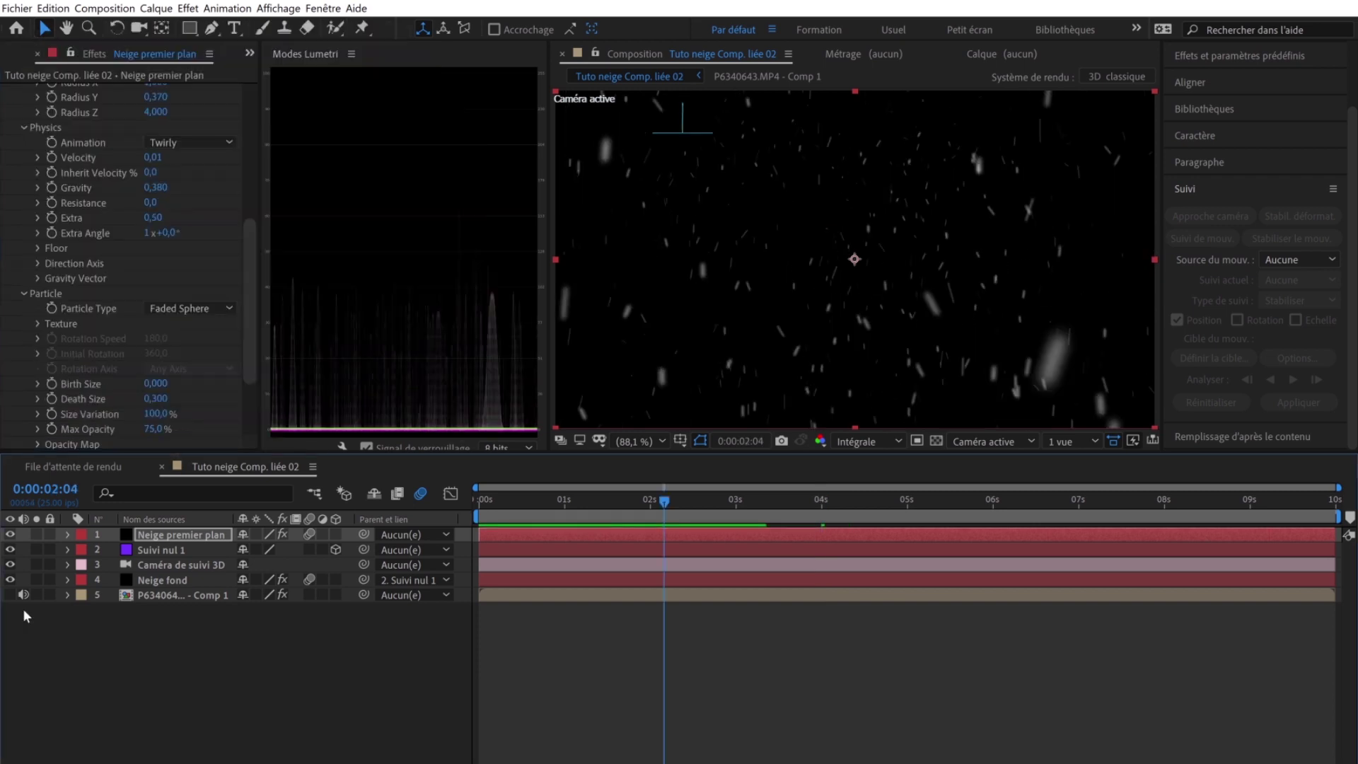
Step: Show the drone footage layer and preview the snow over it from the beginning
click(9, 594)
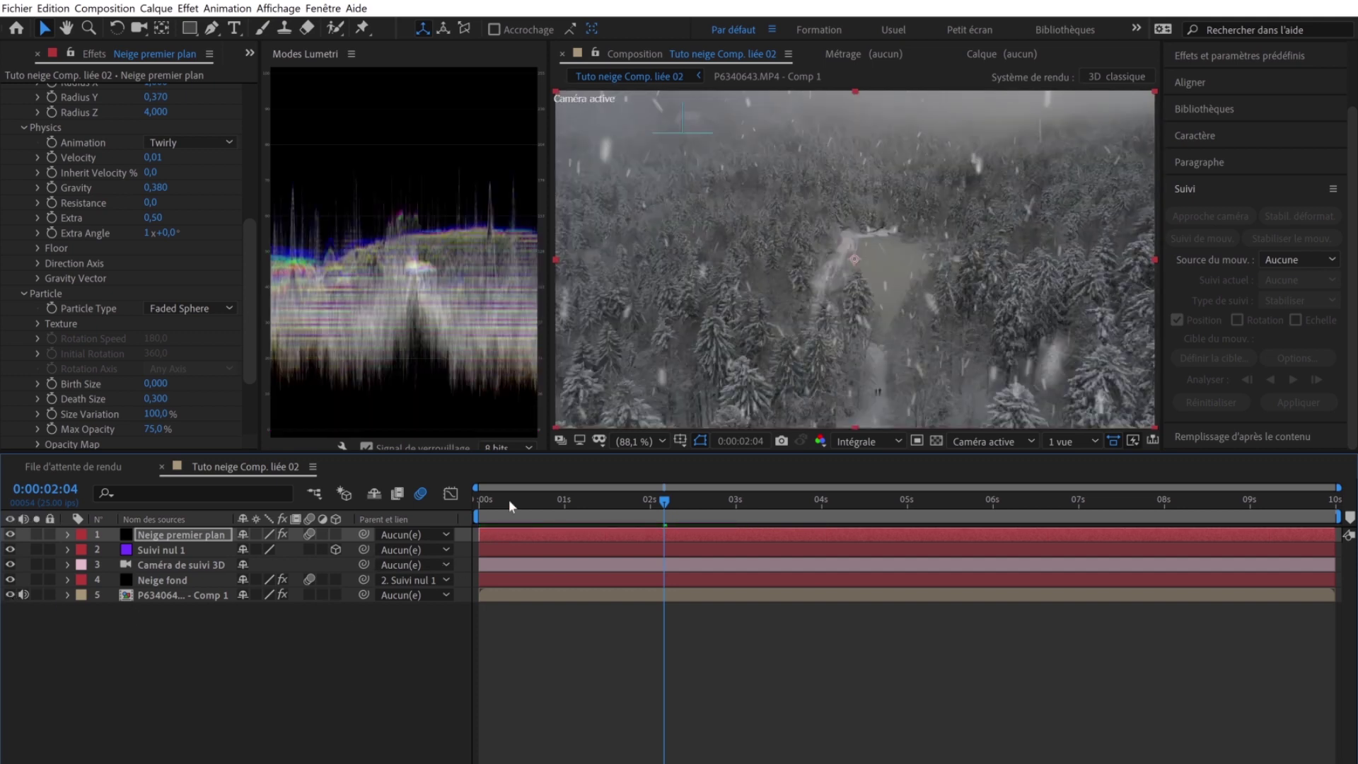
drag(507, 499, 412, 553)
key(space)
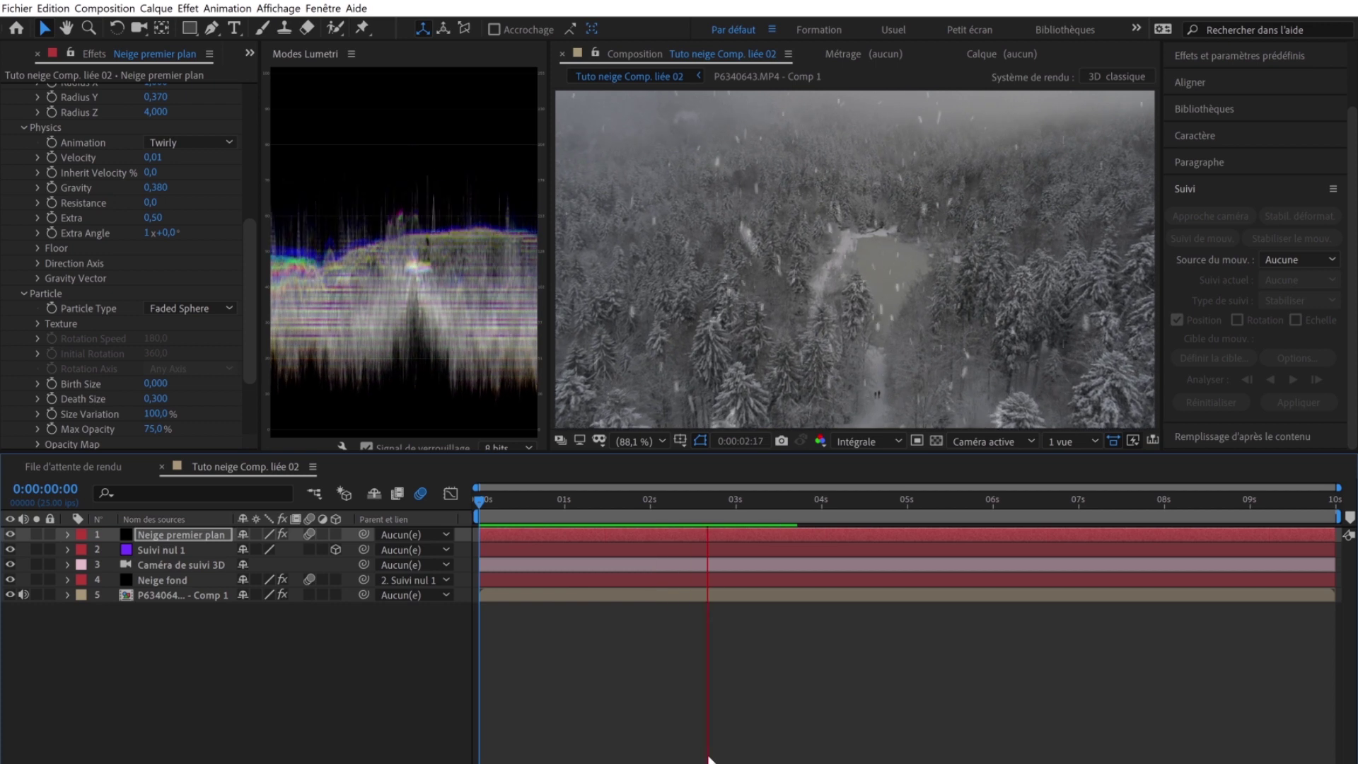
key(space)
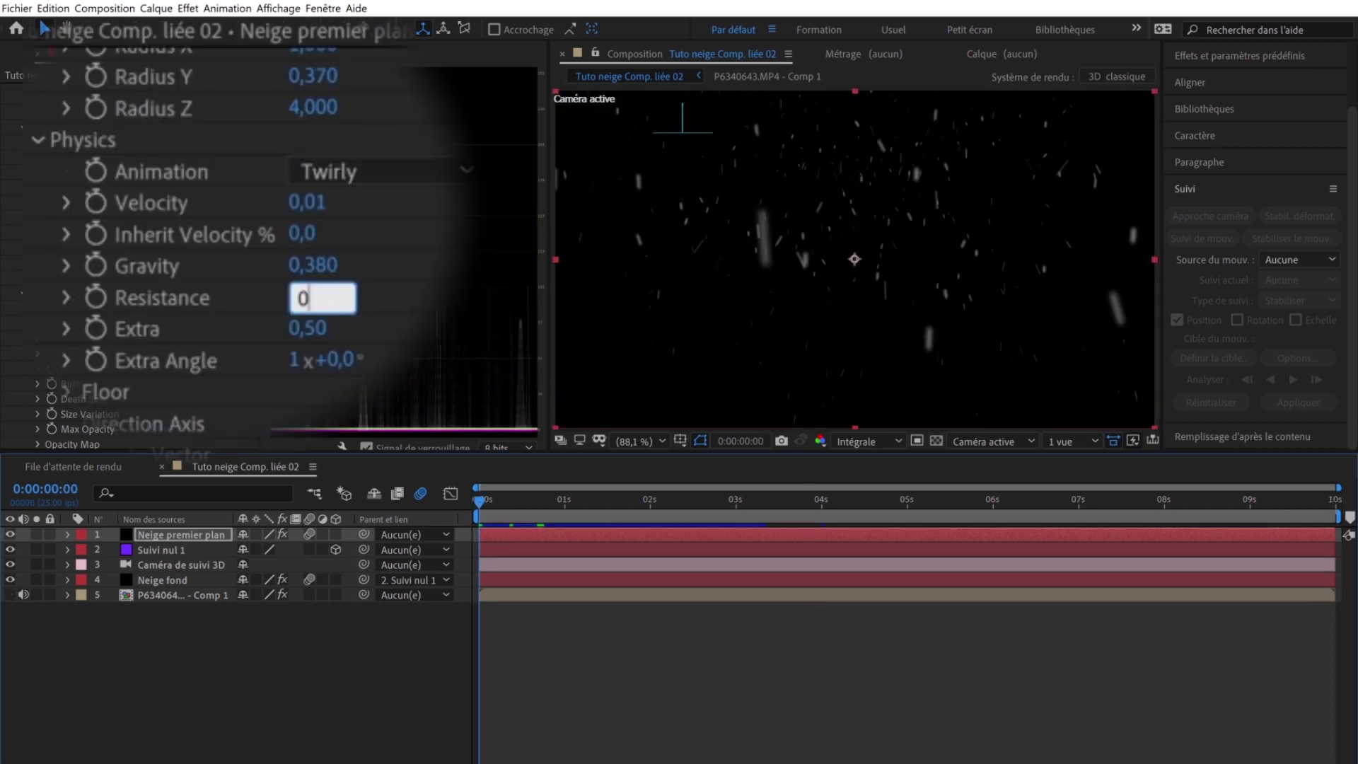
Step: Set the foreground snow's Physics Resistance to 0.3 and make the drone footage layer visible
text(,3)
key(Return)
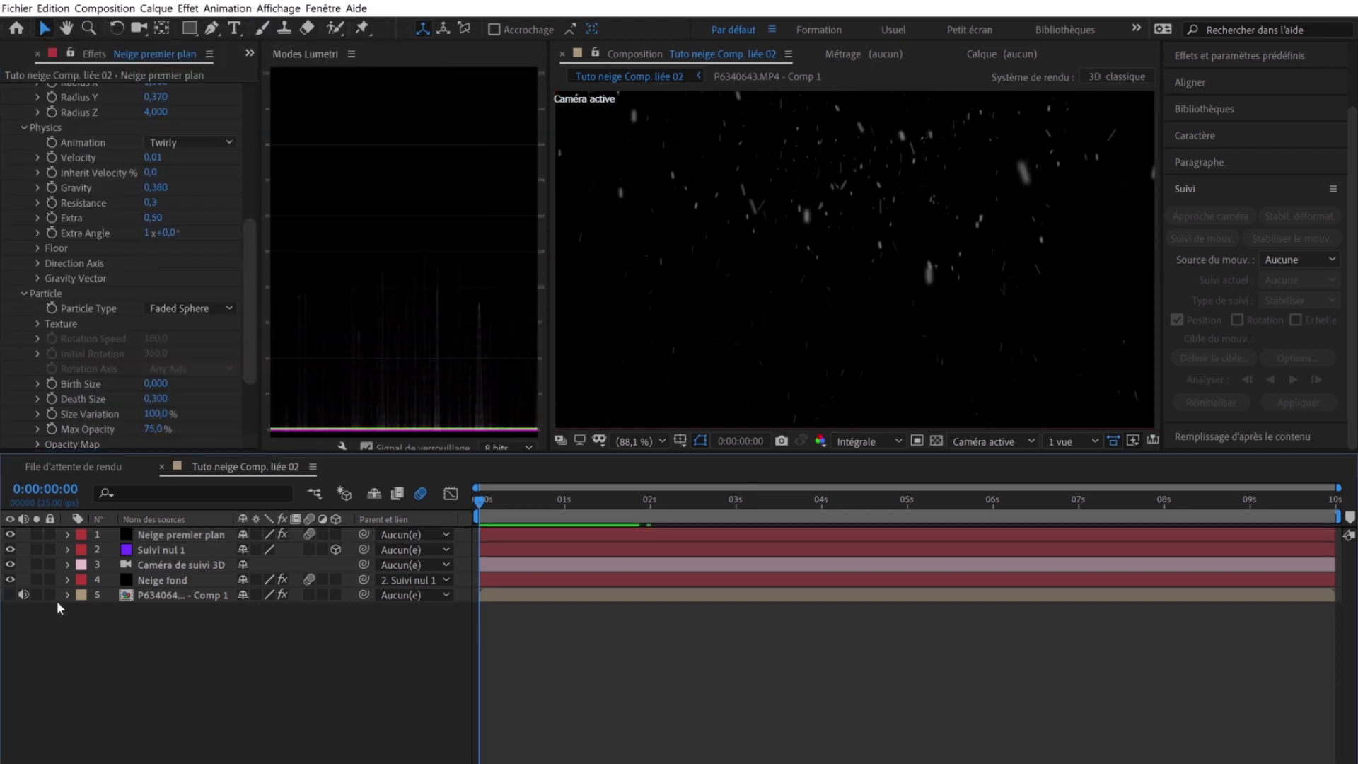
click(9, 594)
Step: Preview the combined background and foreground snow over the drone footage, and return the playhead to the first frame
key(space)
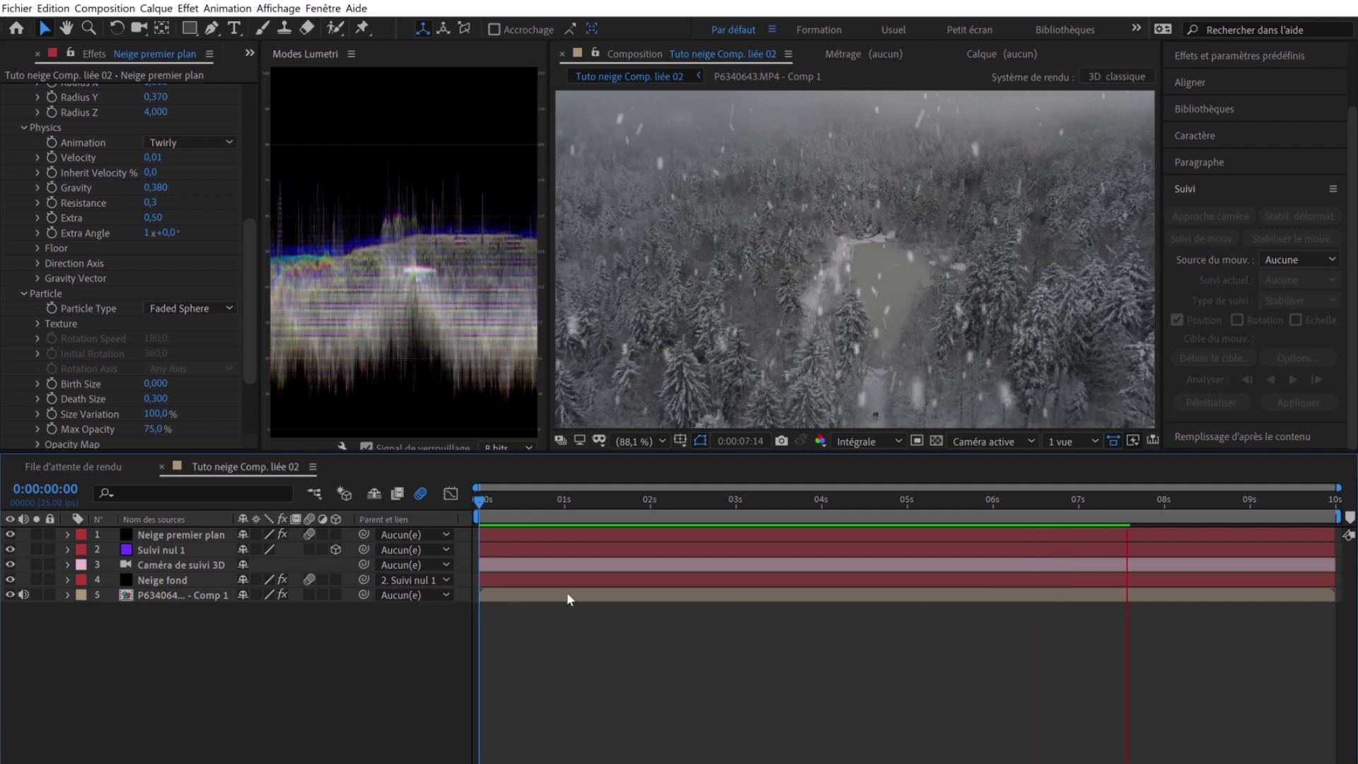
key(space)
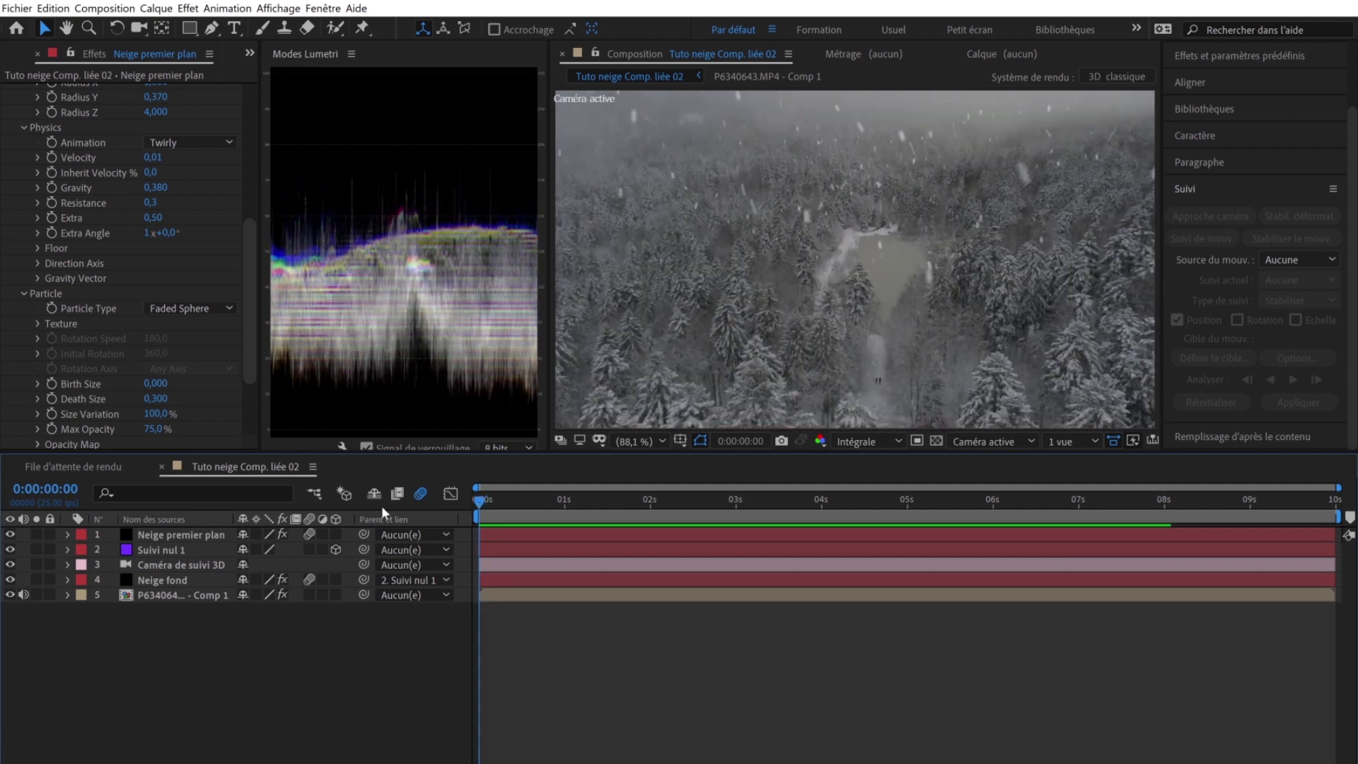
key(space)
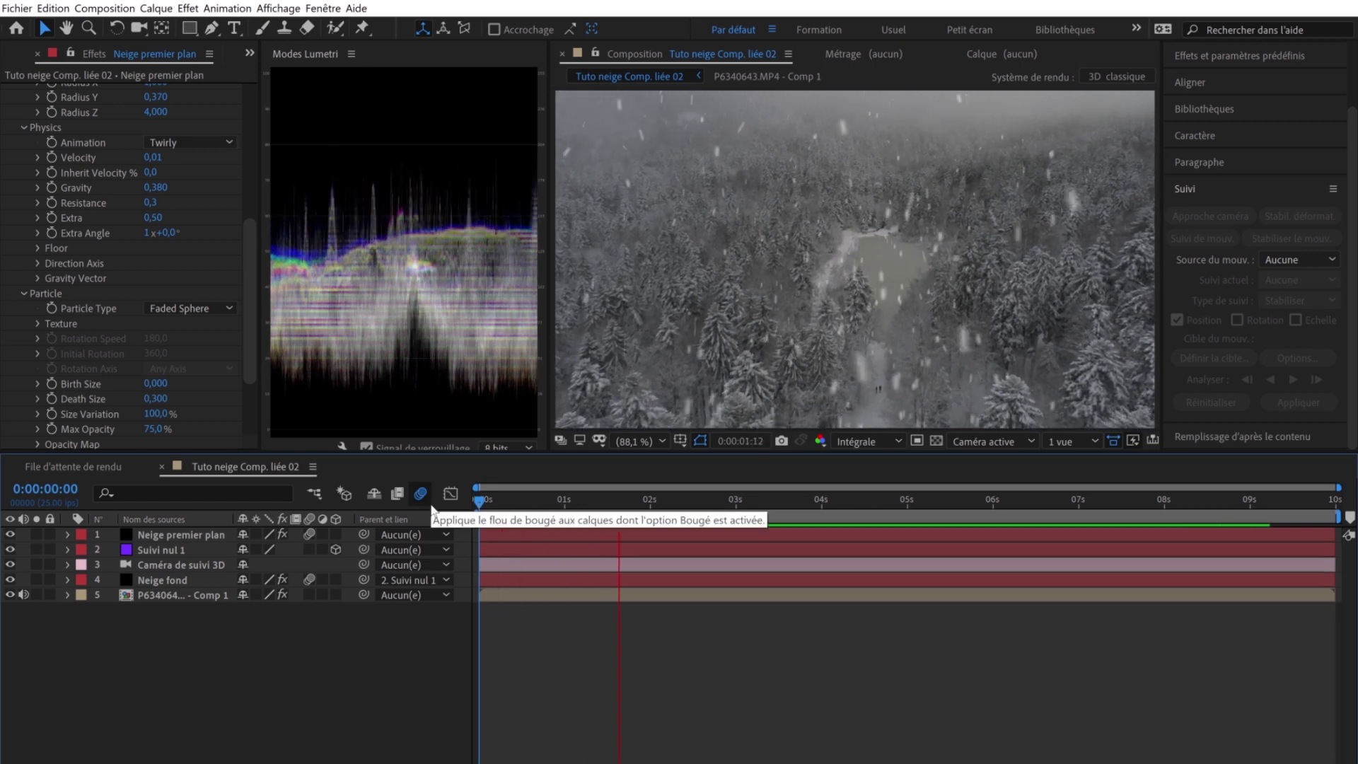
key(space)
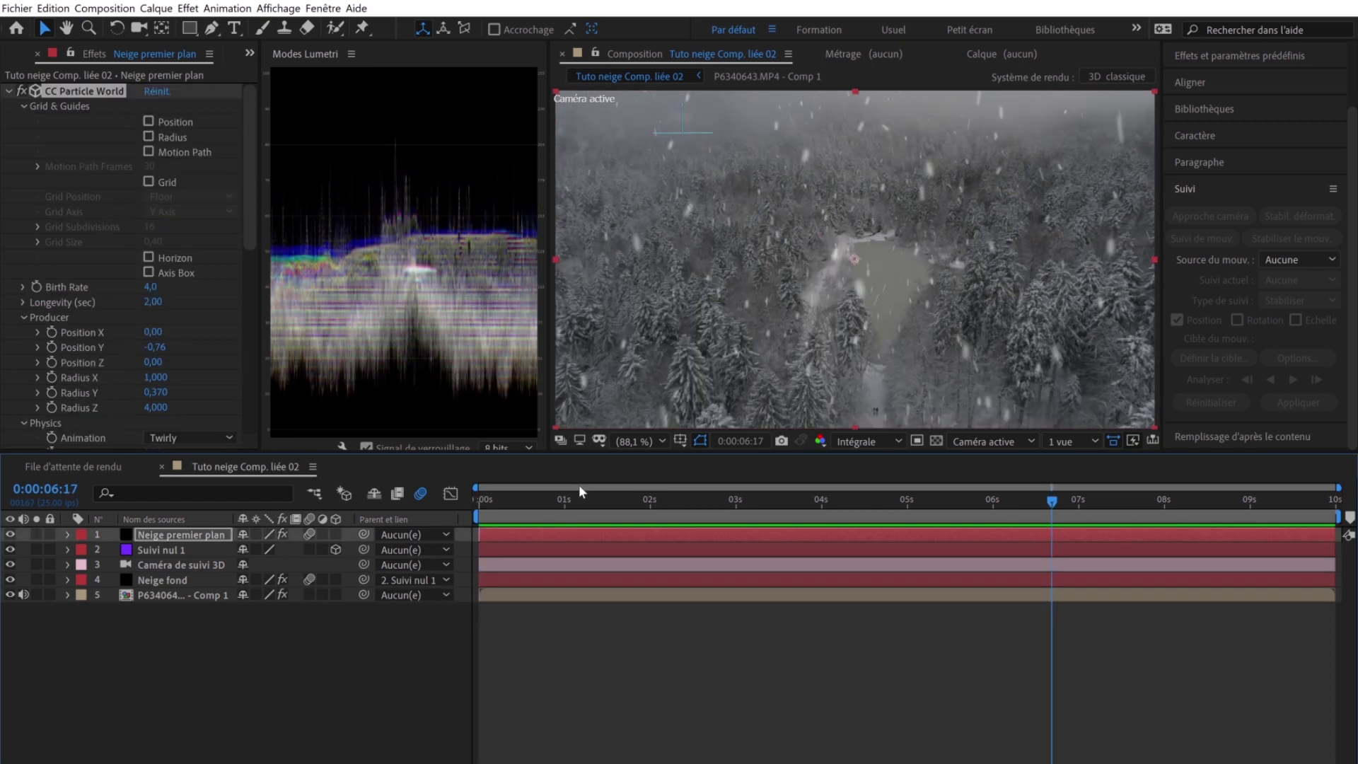
click(534, 499)
drag(529, 499, 457, 504)
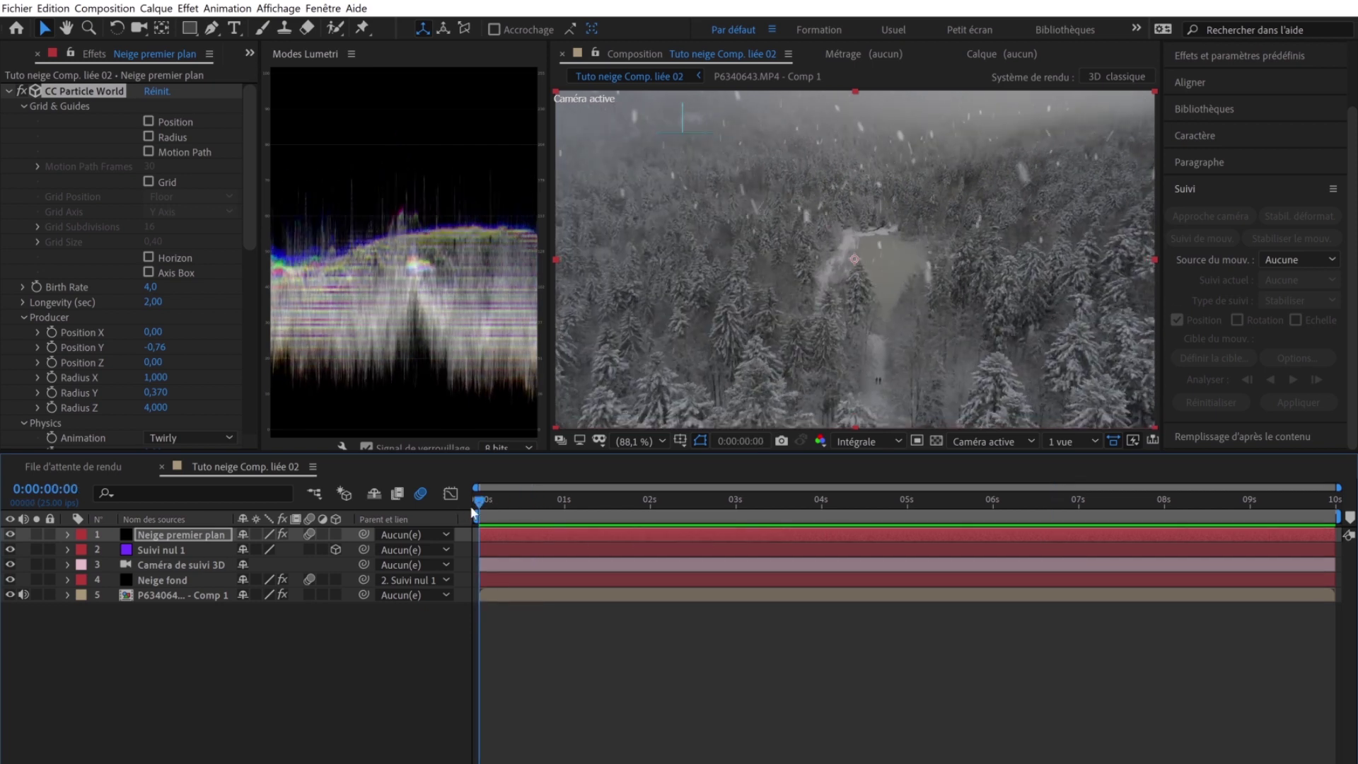